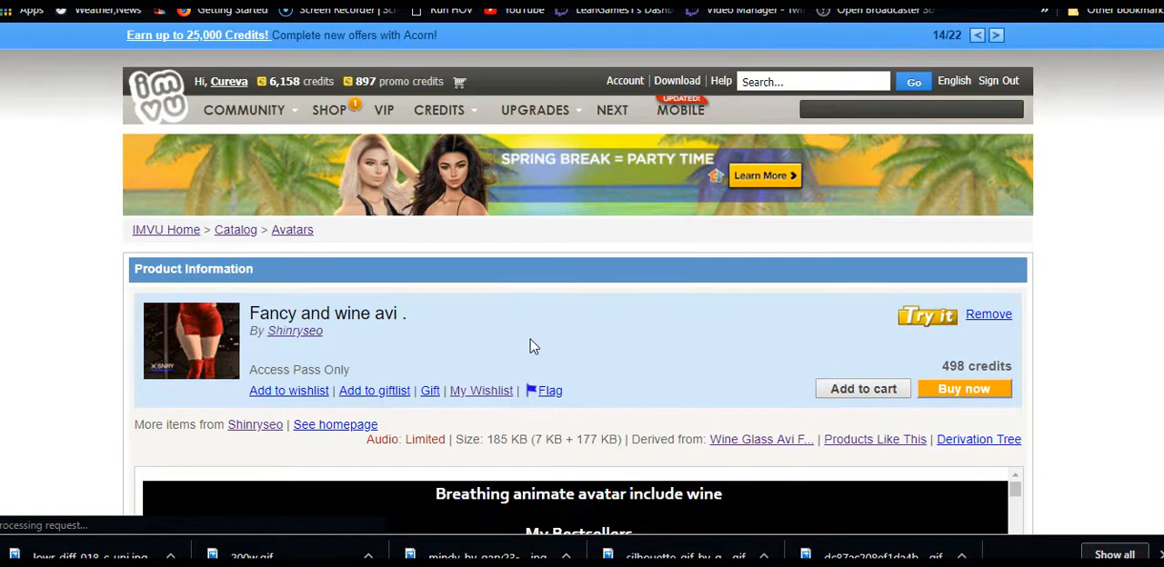
# From the Fancy and wine avi page, open its base product Wine Glass Avi F :: DRV! and start deriving from it
pyautogui.scroll(-2, 532, 345)
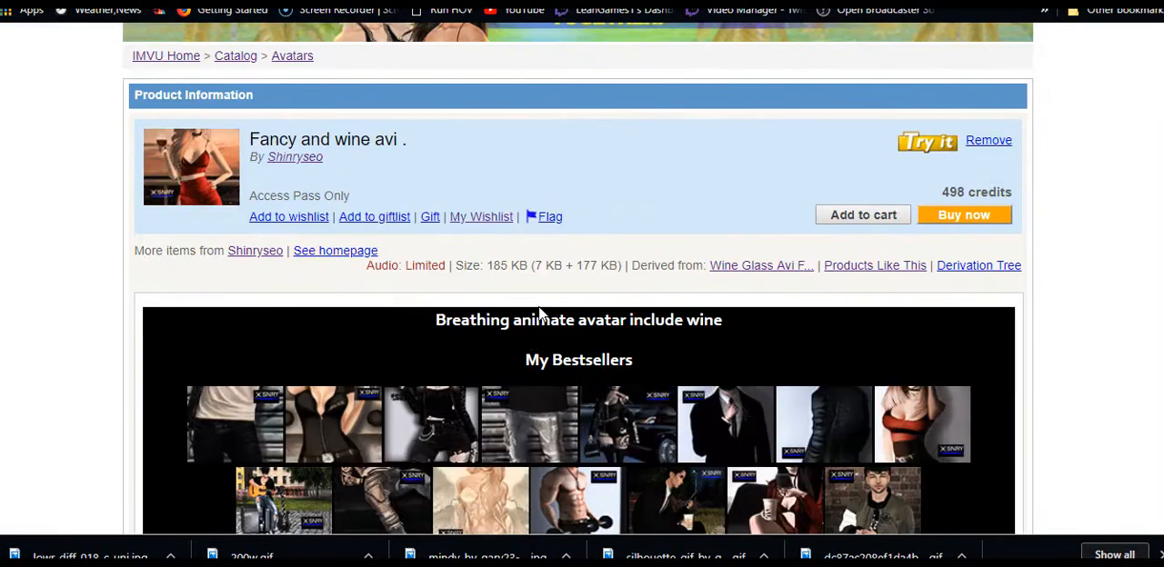
pyautogui.click(751, 266)
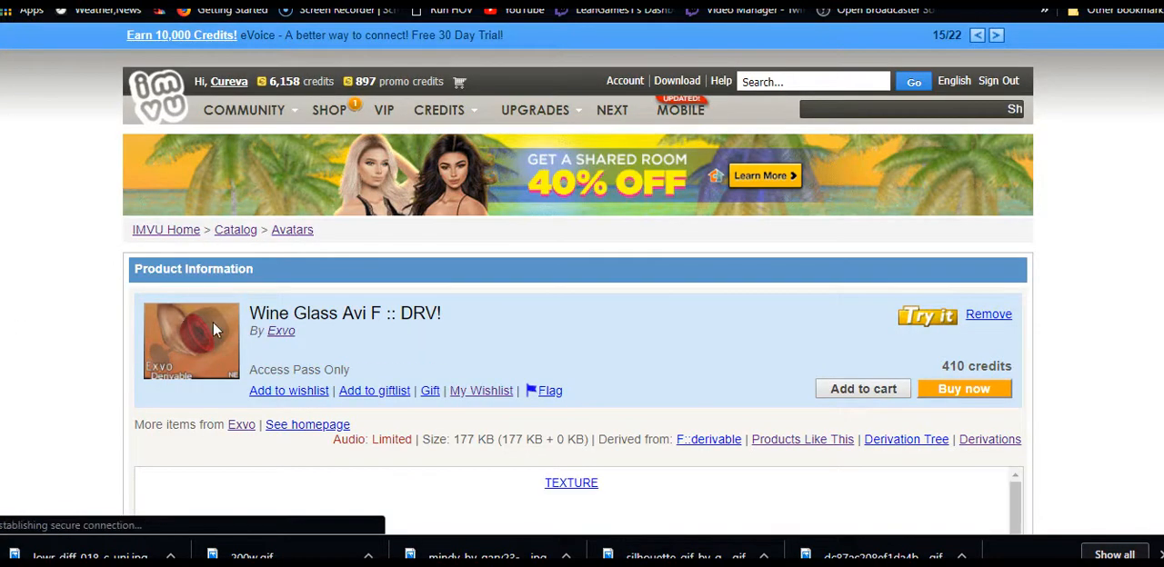
pyautogui.scroll(-3, 359, 267)
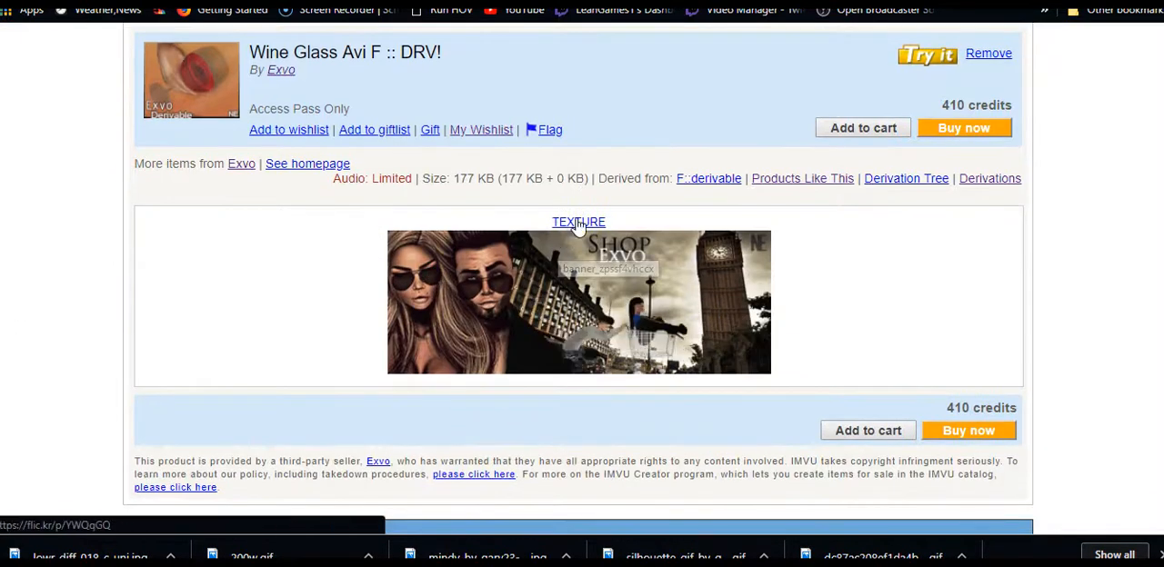
pyautogui.scroll(-3, 237, 320)
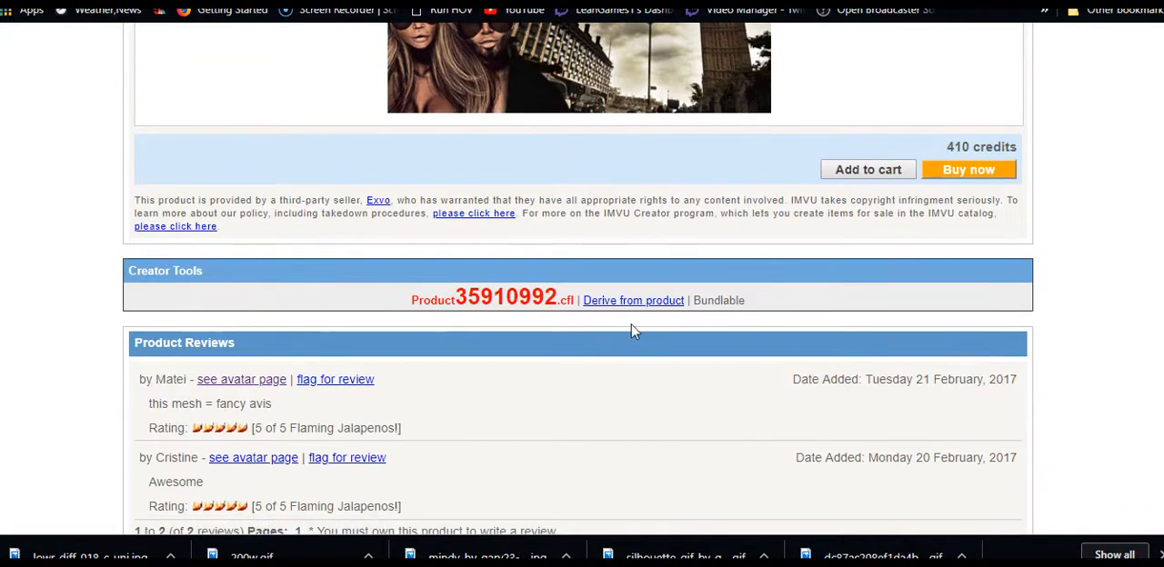
pyautogui.click(637, 302)
# Review the wine glass texture, the derivable product, the forum instructions for saving an XAF, and the pose animator page
pyautogui.scroll(3, 340, 315)
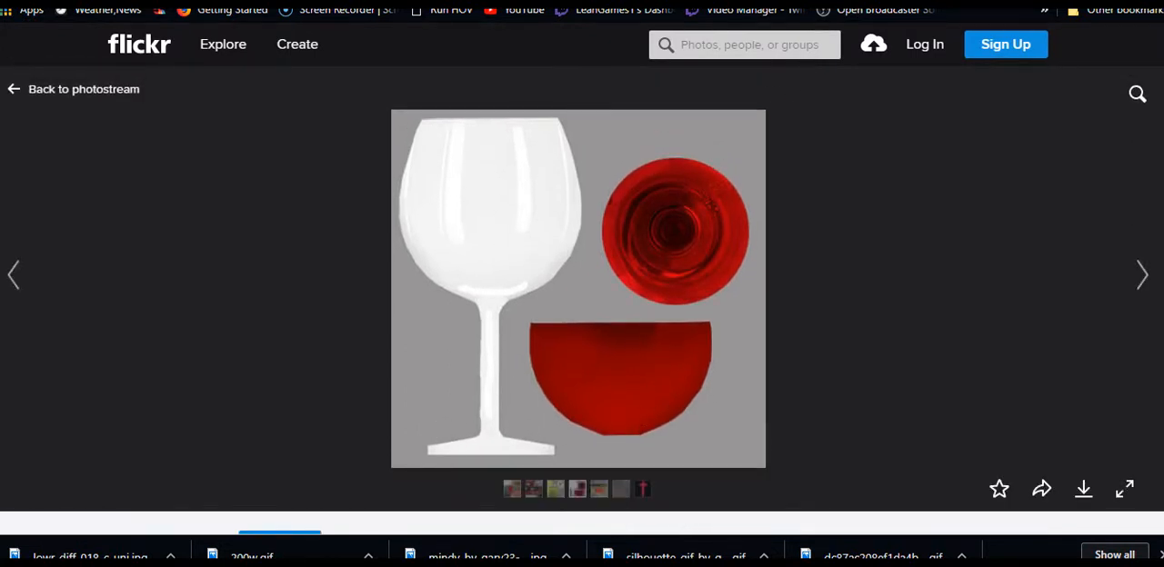
pyautogui.hotkey('ctrl', 'Tab')
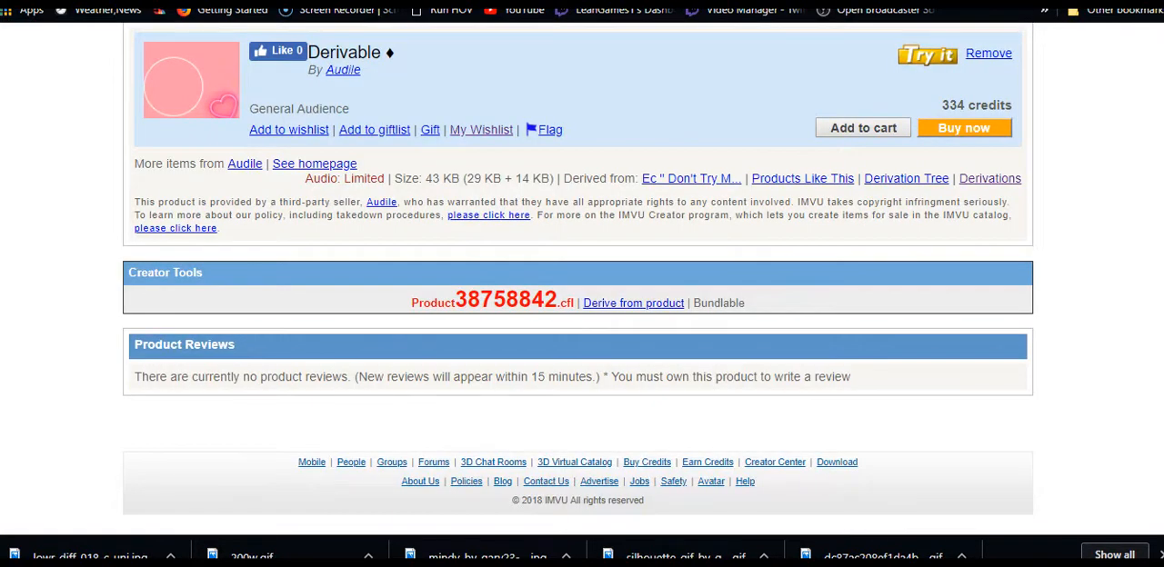
pyautogui.hotkey('ctrl', 'Tab')
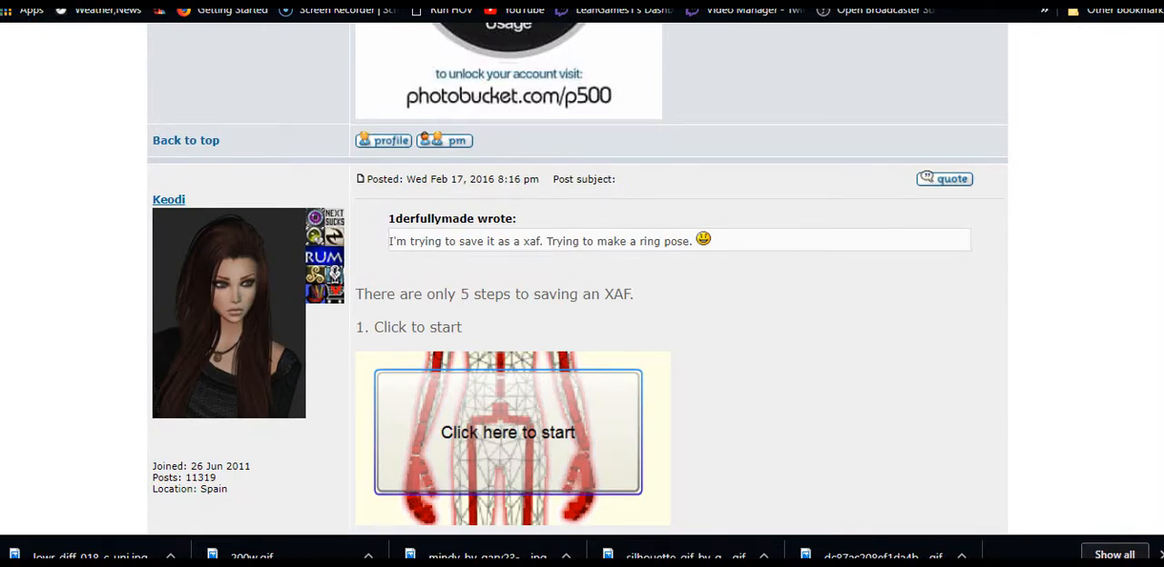
pyautogui.click(529, 2)
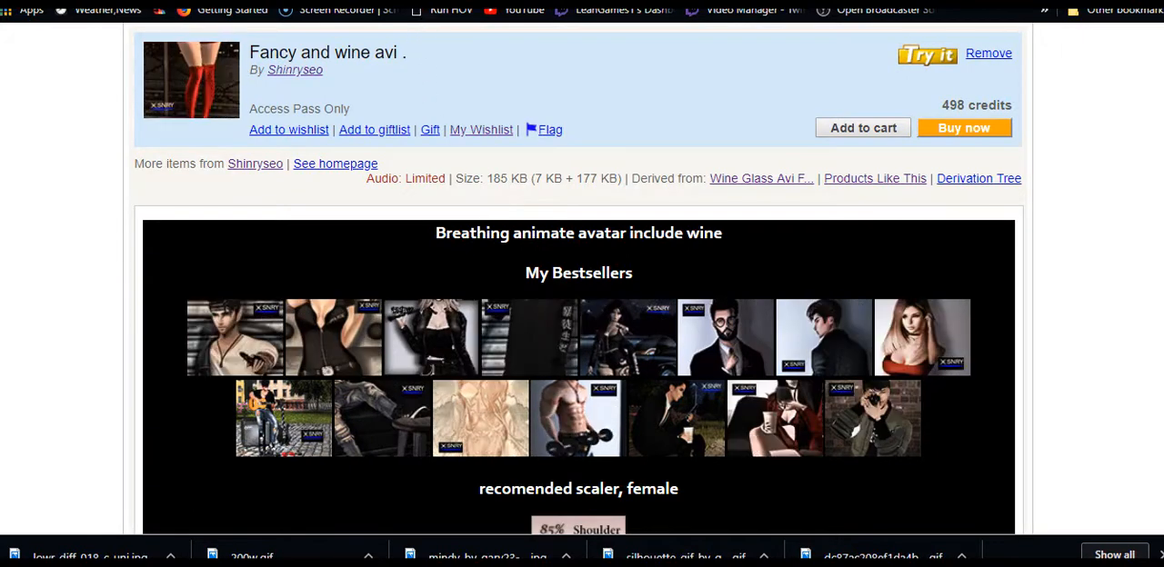
pyautogui.click(468, 3)
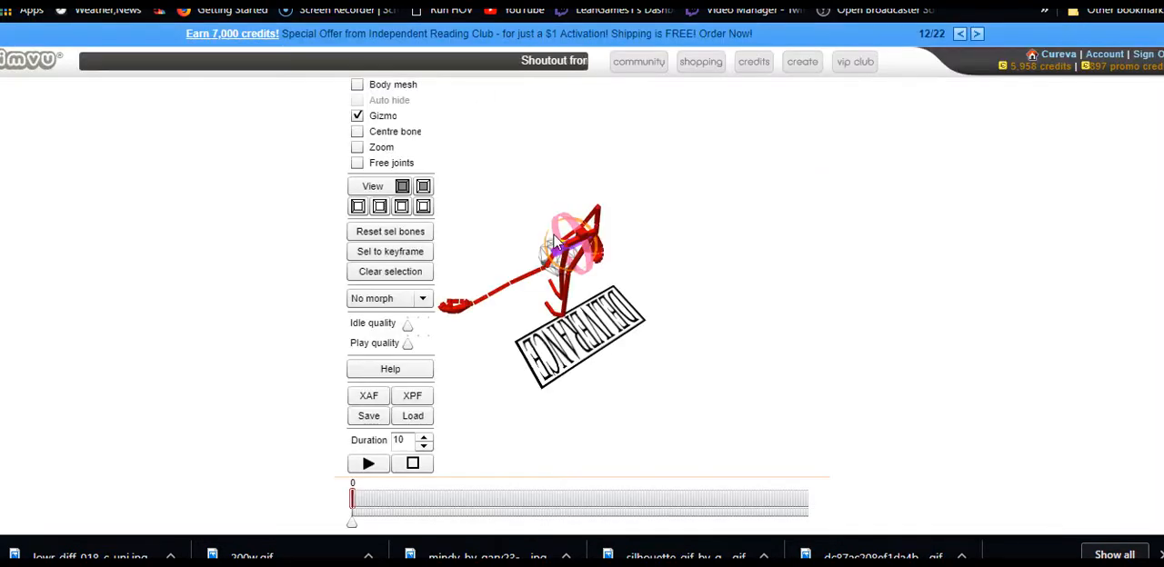
pyautogui.scroll(2, 383, 255)
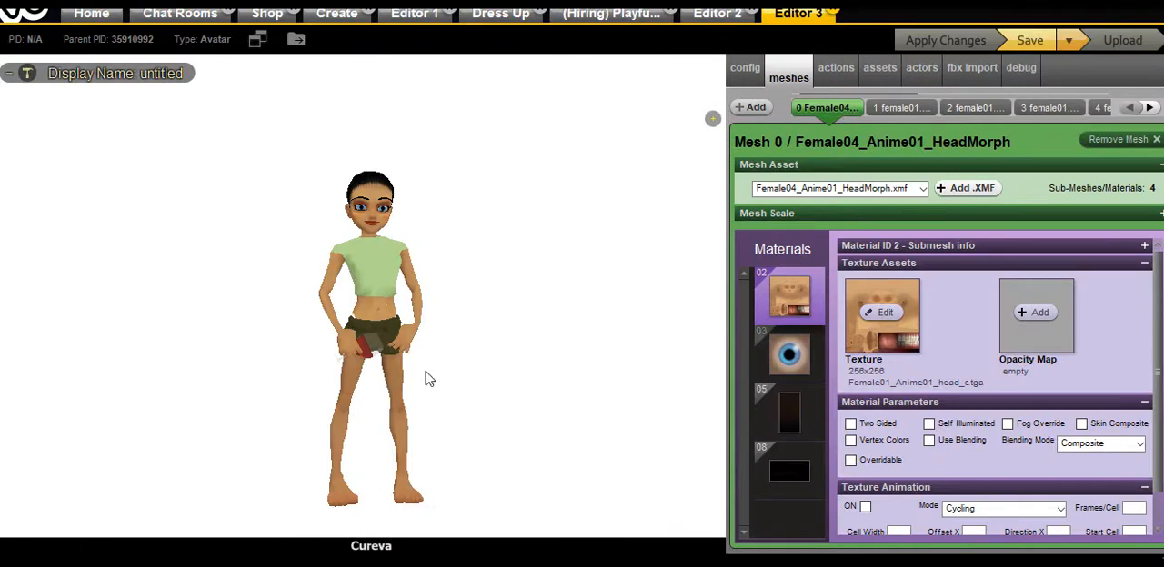
# In the IMVU avatar editor, dress the preview avatar in the blonde ripped-jeans outfit and open the product's actions
pyautogui.scroll(10, 446, 360)
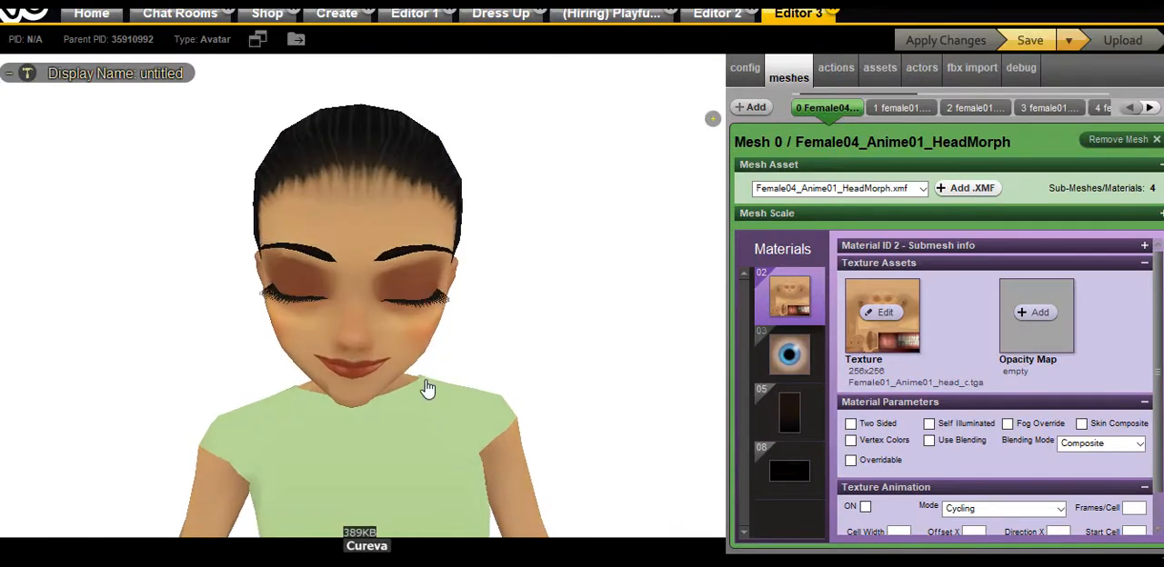
pyautogui.moveTo(428, 387); pyautogui.dragTo(437, 232, button='right')
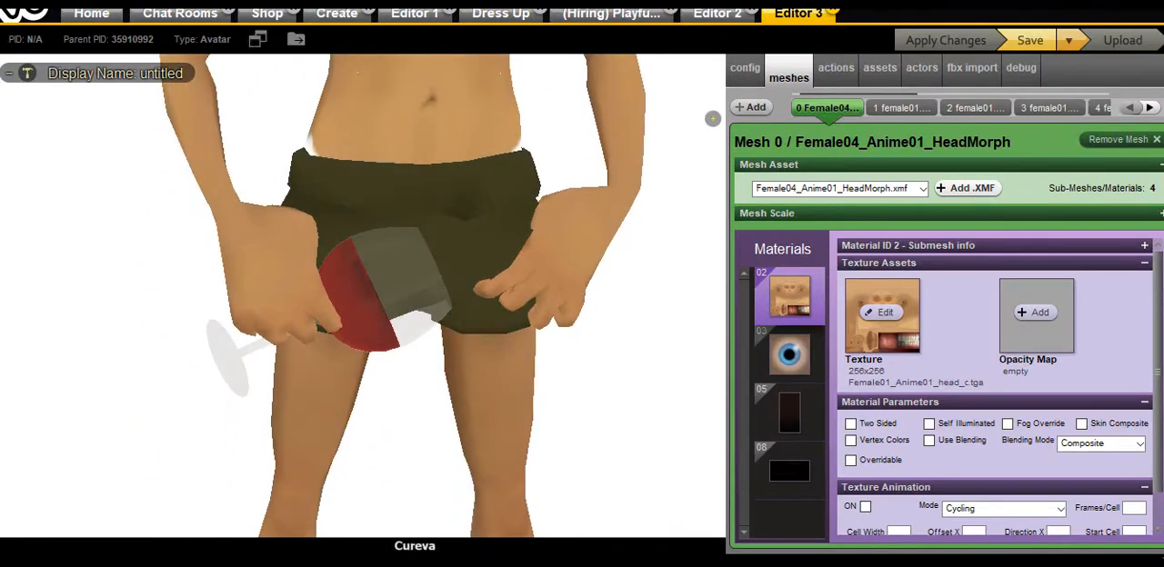
pyautogui.click(582, 556)
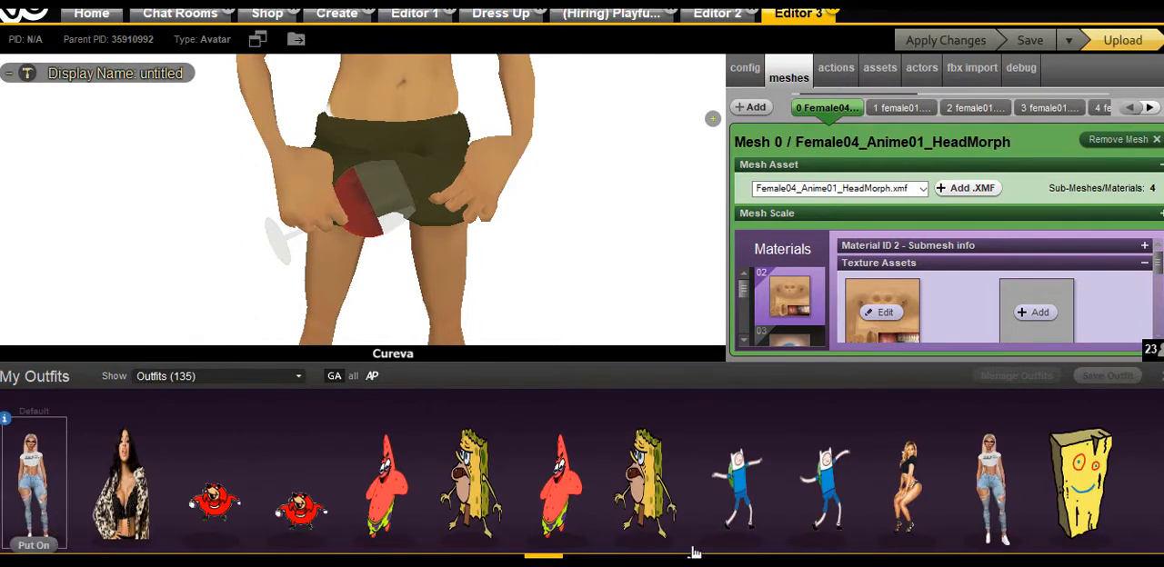
pyautogui.click(543, 553)
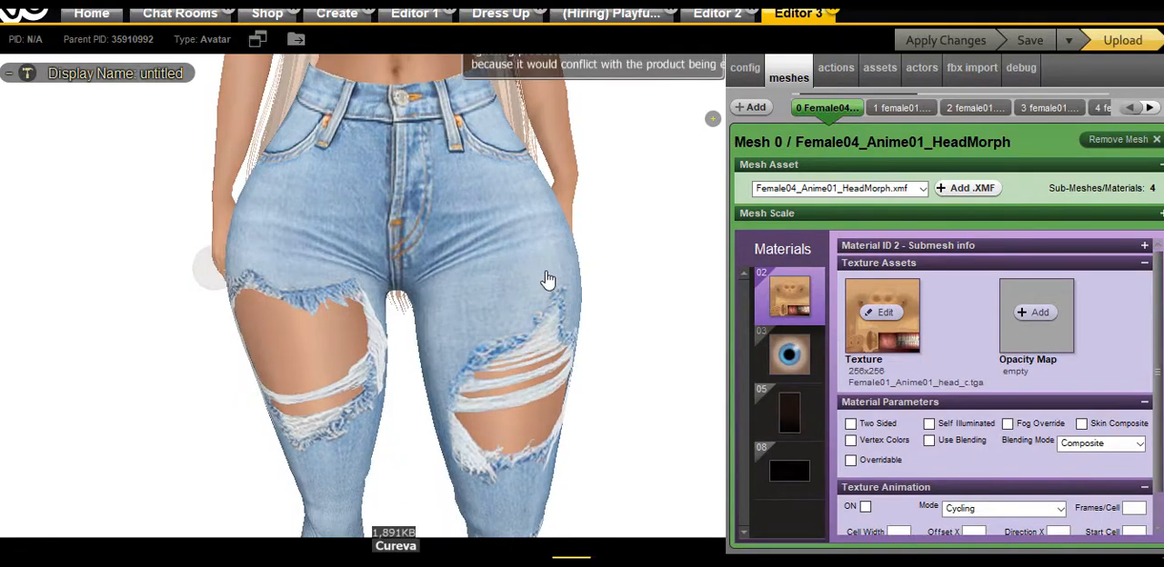
pyautogui.moveTo(548, 280); pyautogui.dragTo(559, 366)
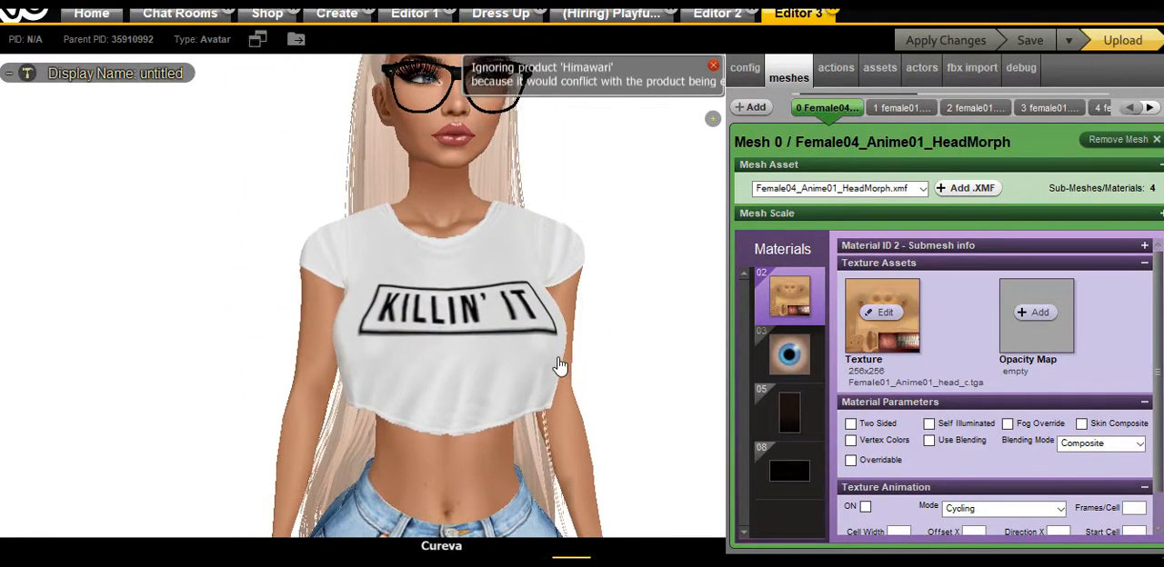
pyautogui.scroll(-1, 1080, 412)
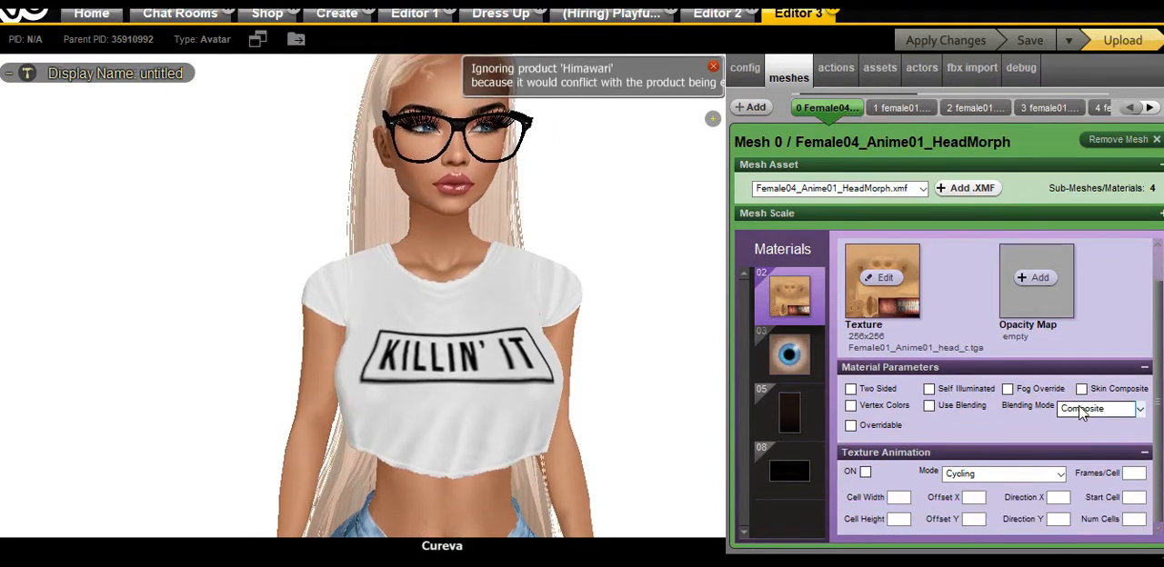
pyautogui.click(837, 73)
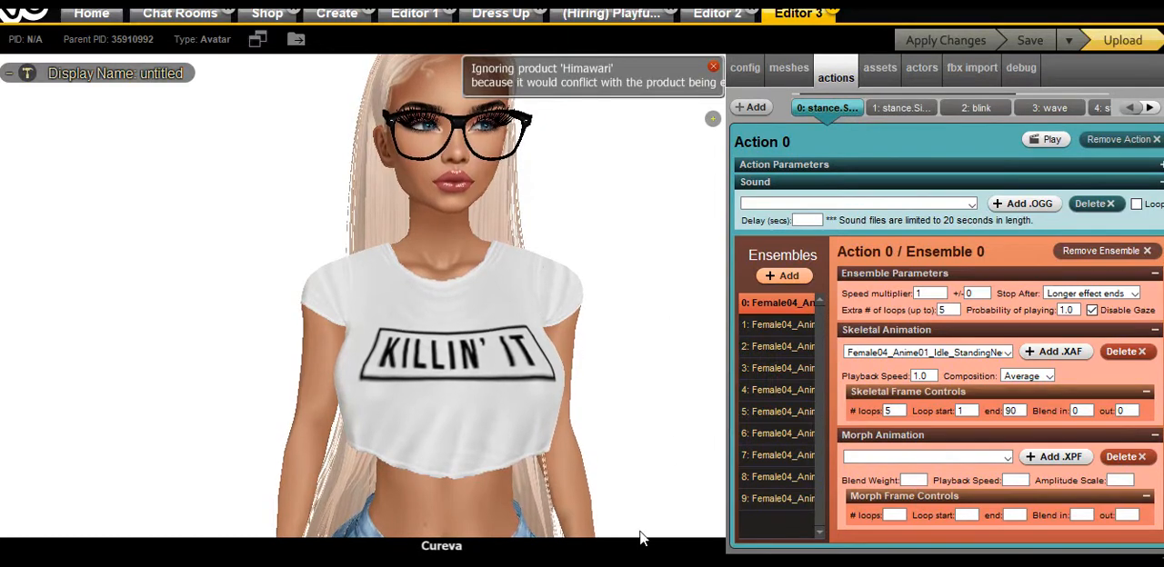
# In the IMVU shop, close the Fancy and wine avi product information and try out the furniture item 04 - Modern Sofa Mesh
pyautogui.click(267, 12)
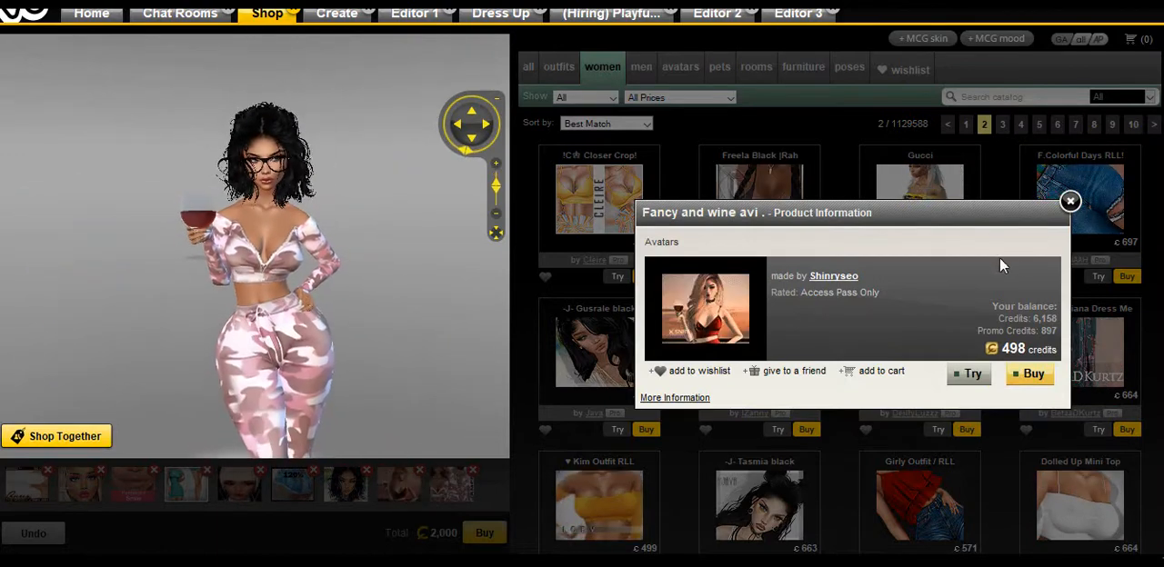
pyautogui.click(1070, 201)
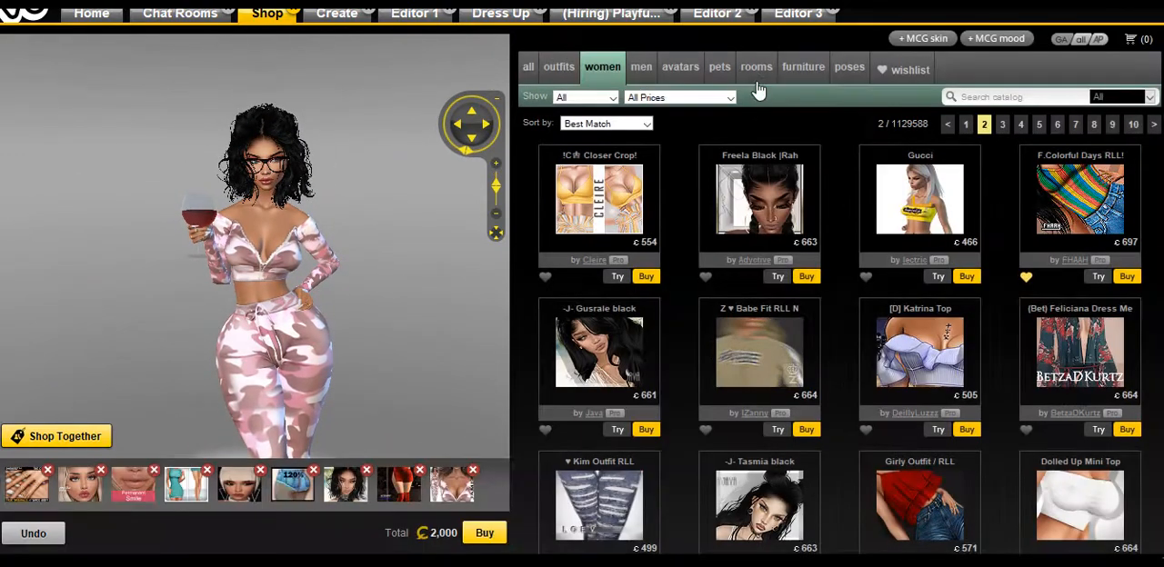
pyautogui.click(804, 66)
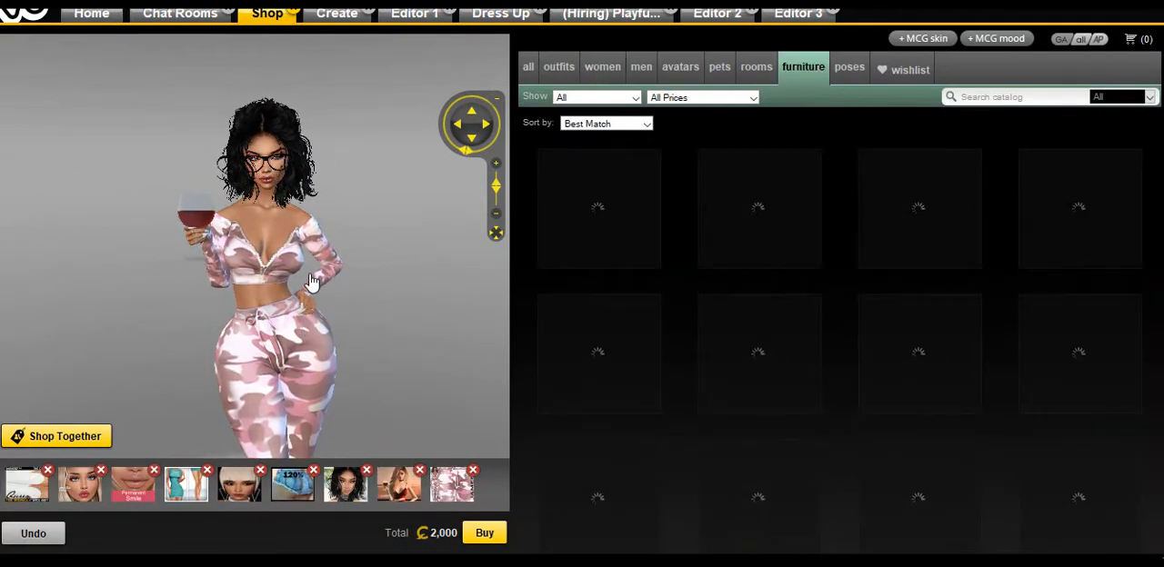
pyautogui.scroll(5, 311, 277)
pyautogui.scroll(-7, 306, 296)
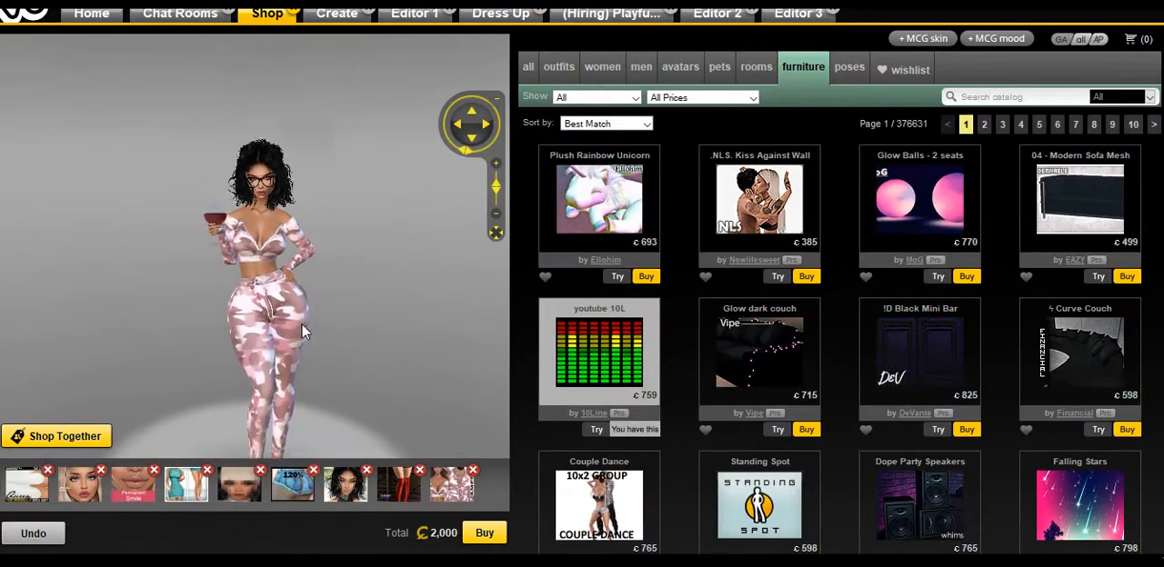
pyautogui.click(1098, 276)
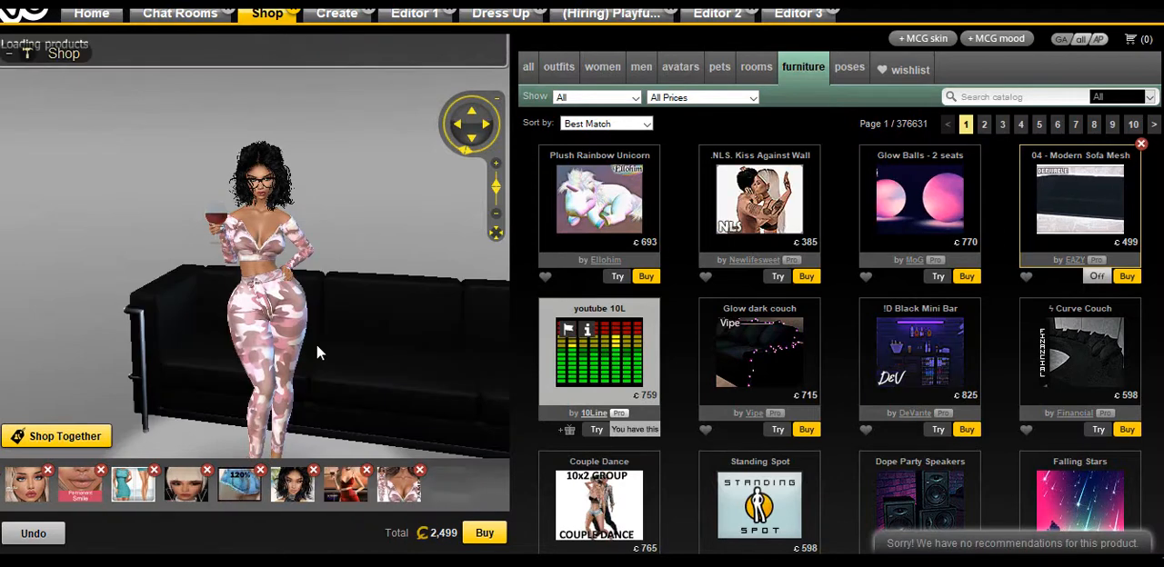
# Seat the avatar on the black sofa and select the standing spot on the floor in front of it
pyautogui.moveTo(399, 359)
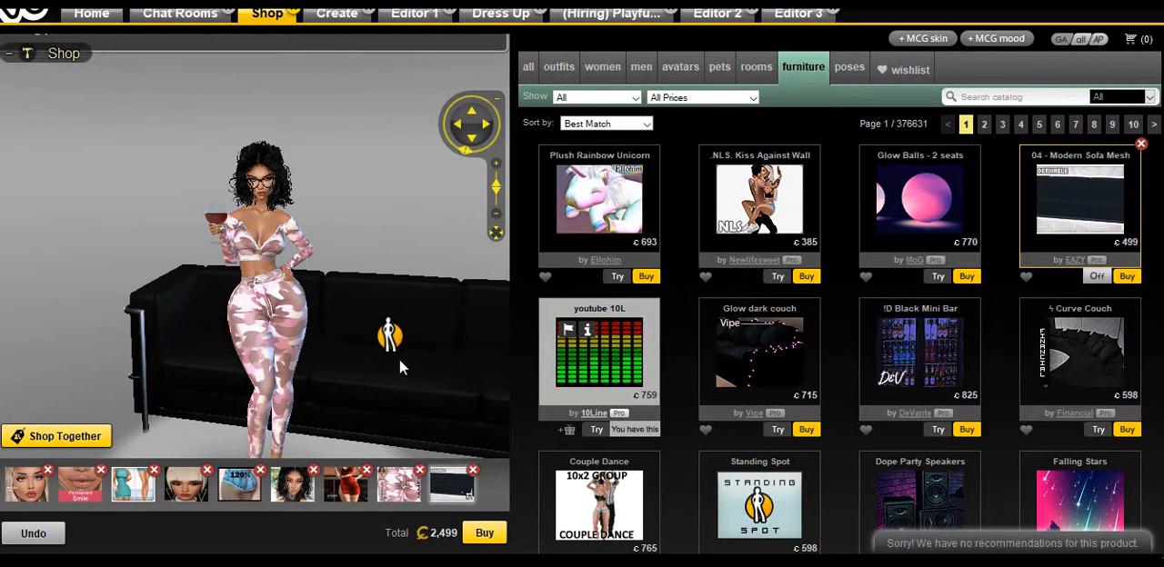
pyautogui.click(389, 370)
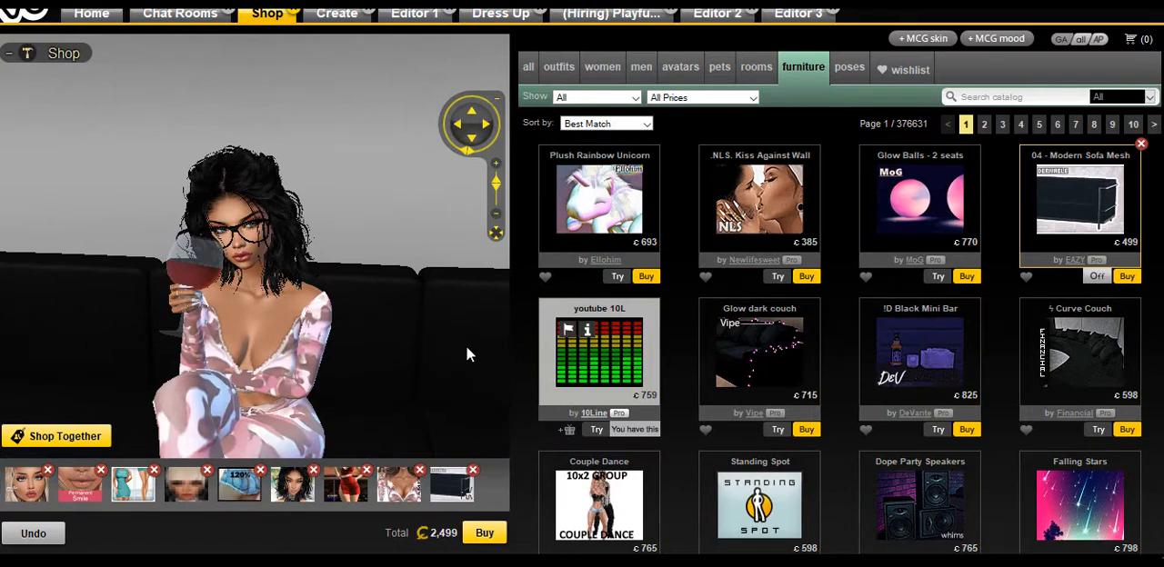
pyautogui.scroll(-5, 433, 396)
pyautogui.moveTo(433, 395); pyautogui.dragTo(265, 338)
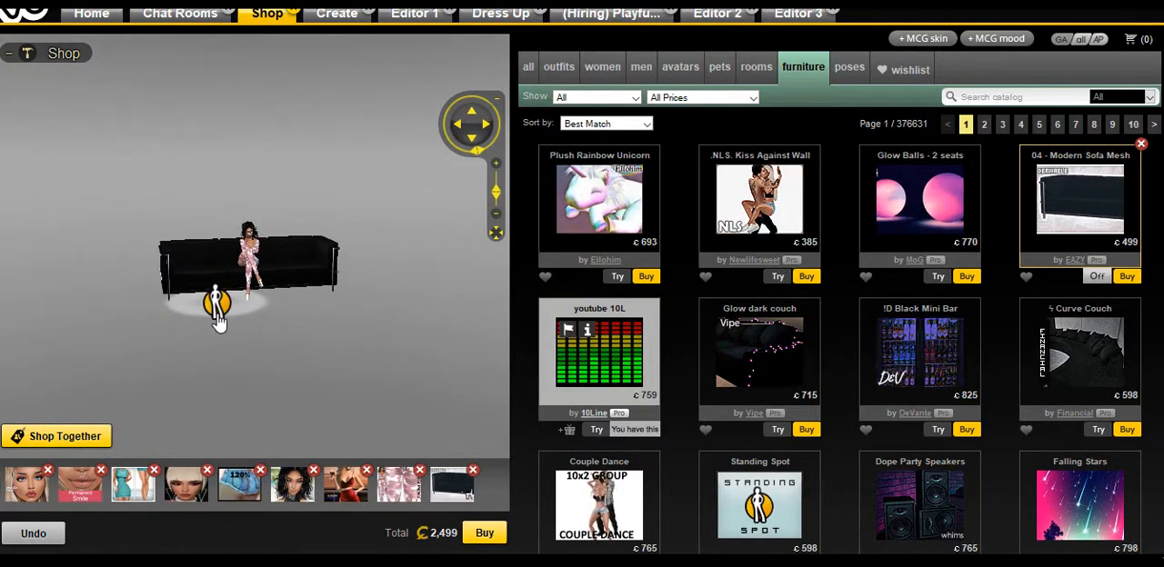
pyautogui.click(224, 314)
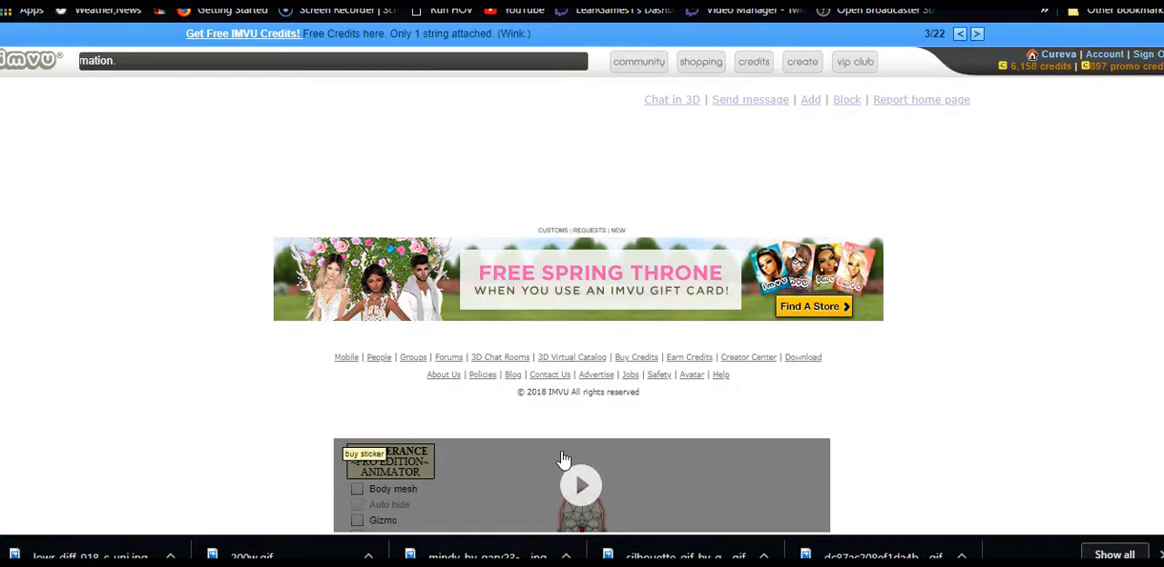
# Switch to the Deliverance Pro Edition Animator web page and start the animator
pyautogui.scroll(-4, 589, 425)
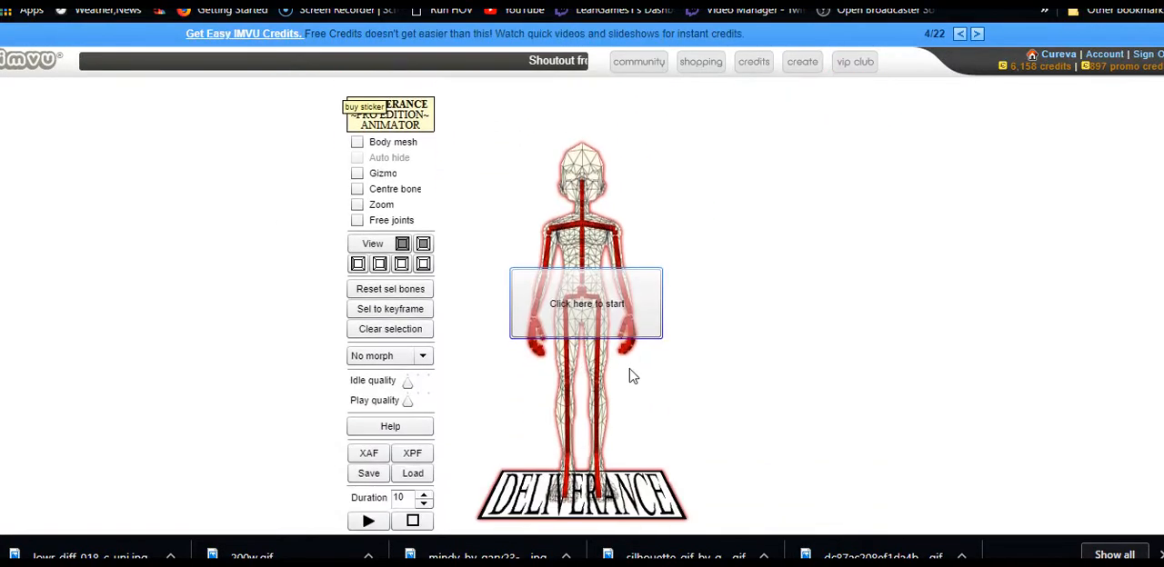
pyautogui.click(634, 320)
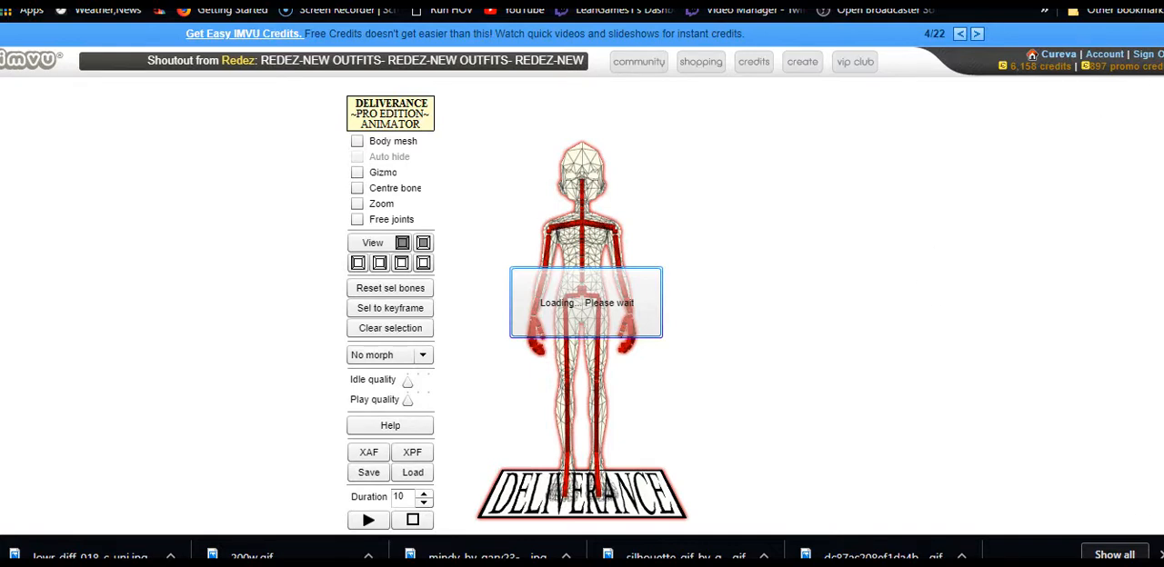
# Examine the Google Images results for a pose reference of a woman holding a wine glass, enlarging the one in the sparkling dress
pyautogui.click(332, 1)
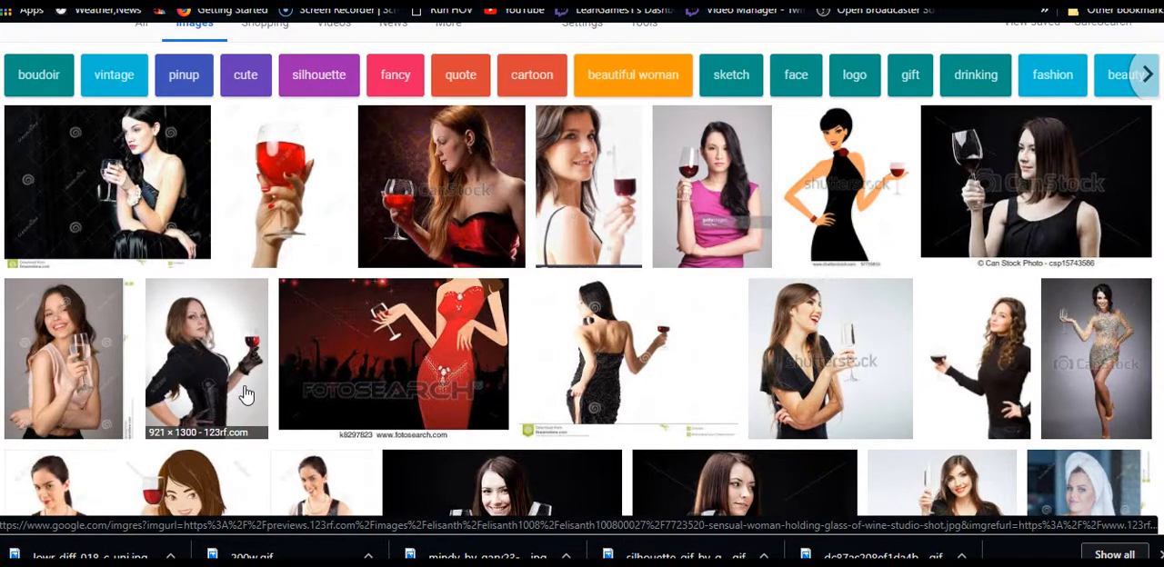
pyautogui.scroll(-2, 241, 398)
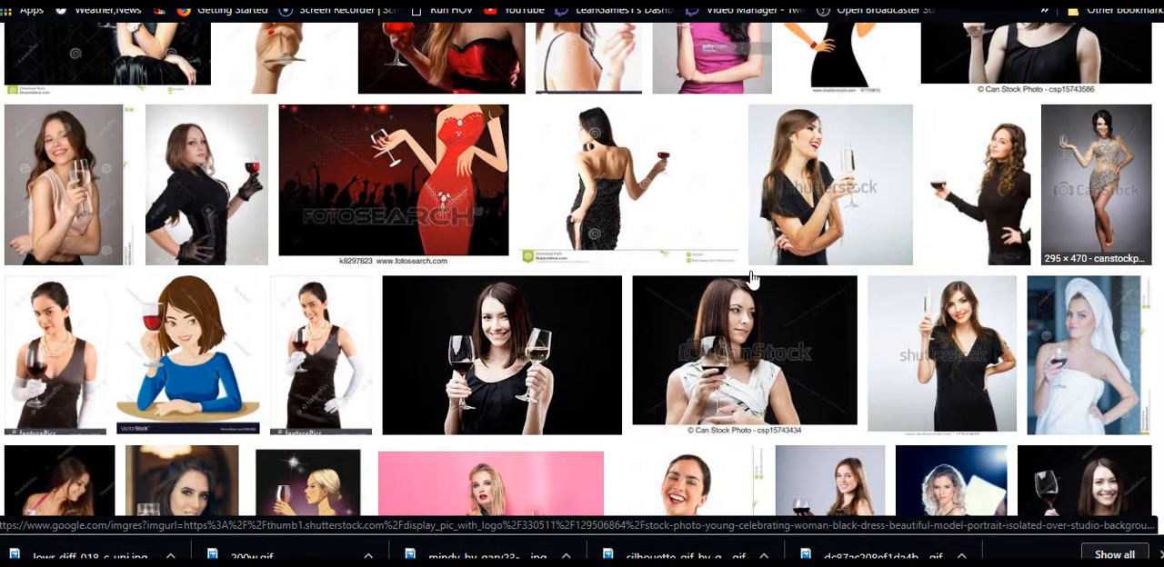
pyautogui.click(1087, 209)
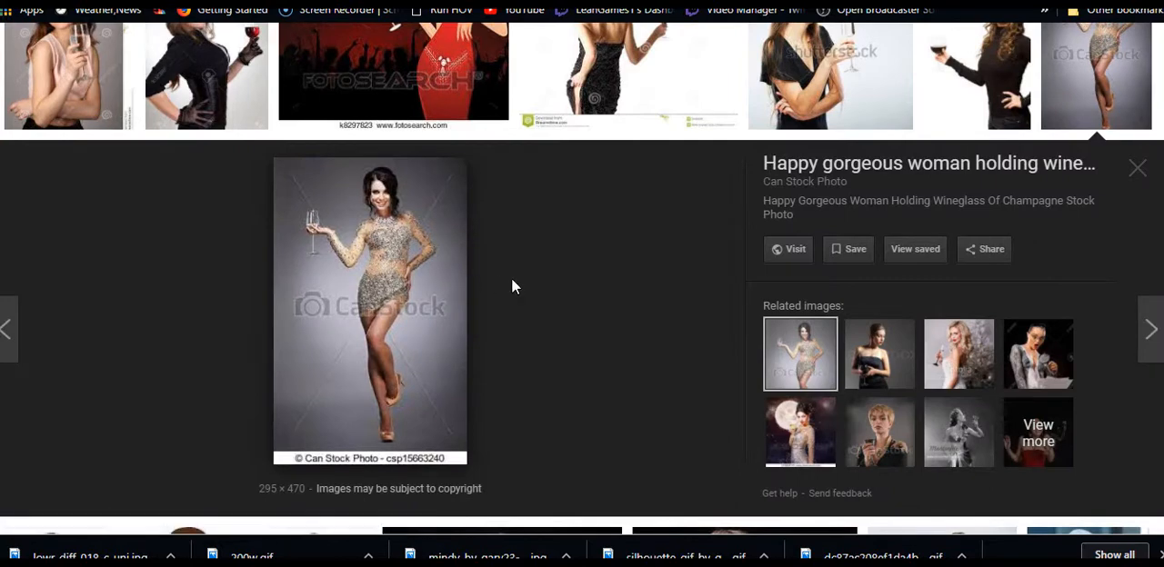
pyautogui.scroll(4, 523, 282)
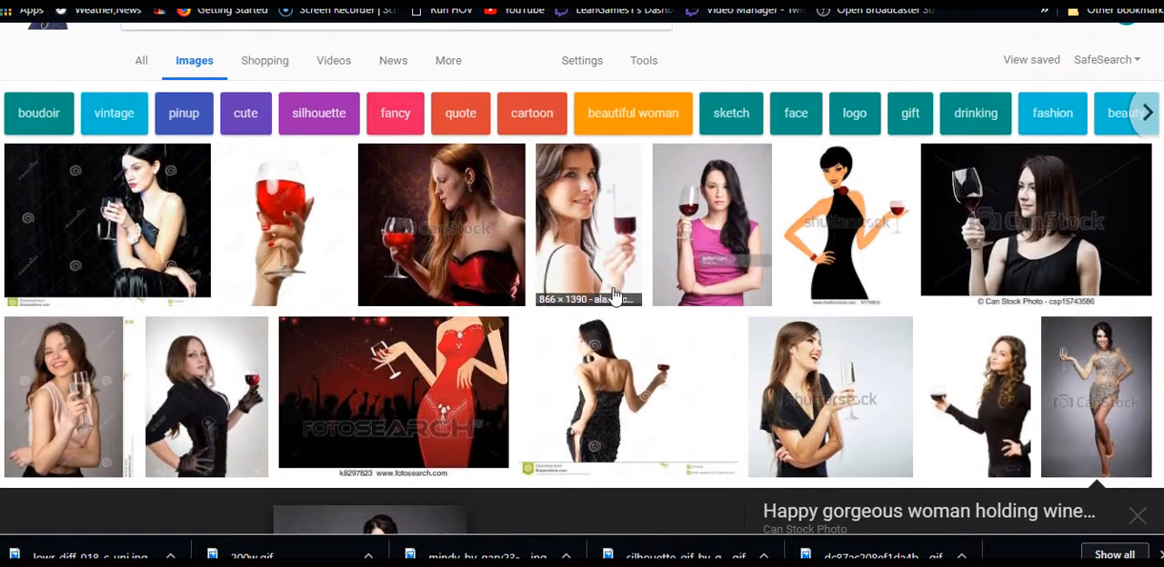
pyautogui.scroll(-3, 386, 274)
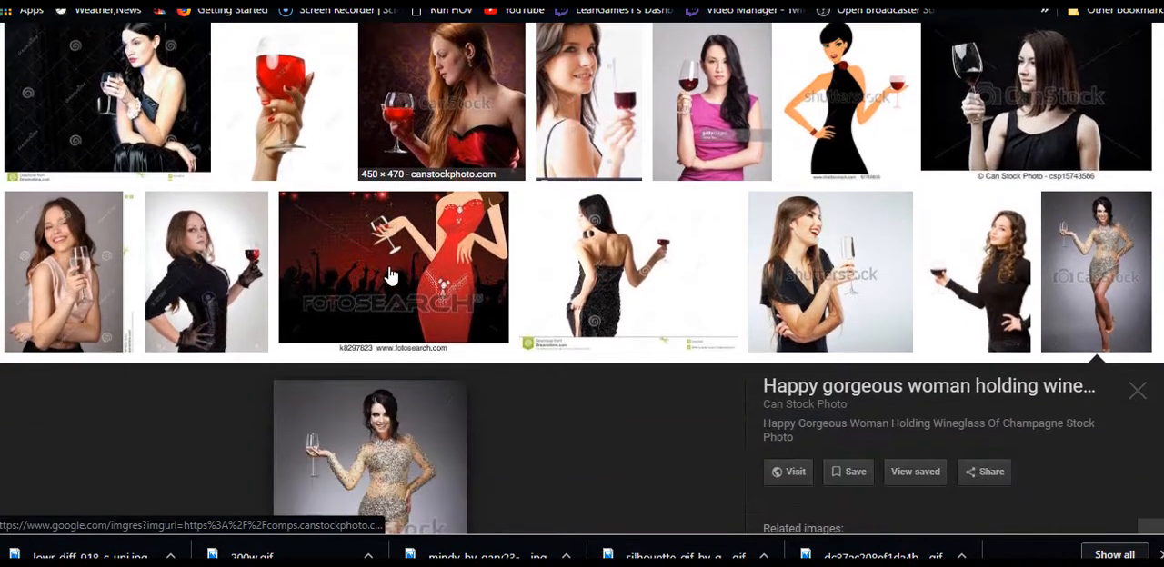
pyautogui.scroll(-5, 261, 275)
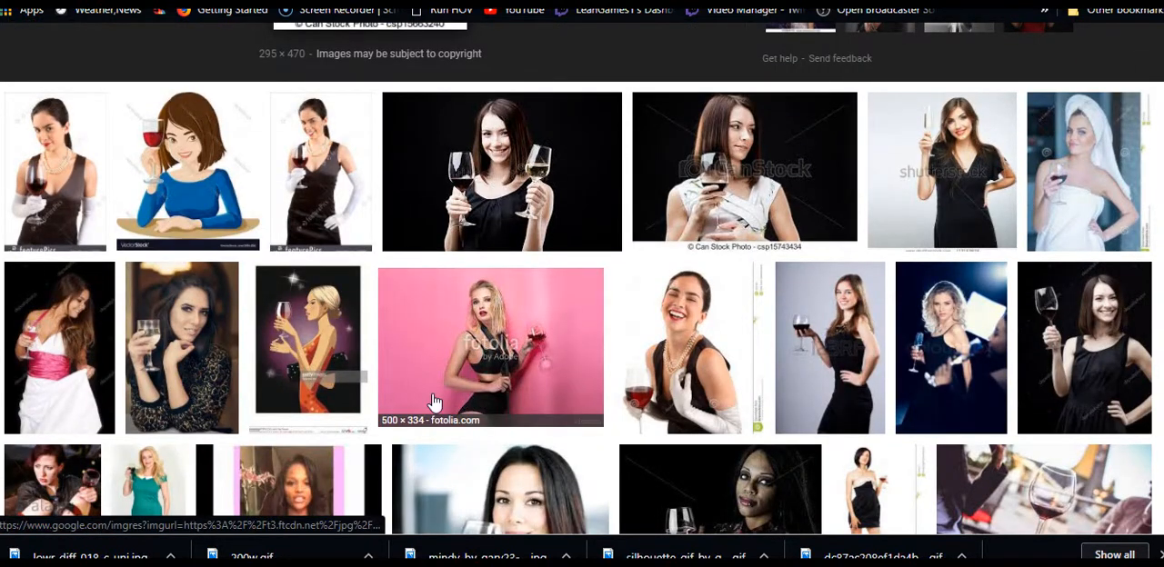
pyautogui.scroll(10, 434, 400)
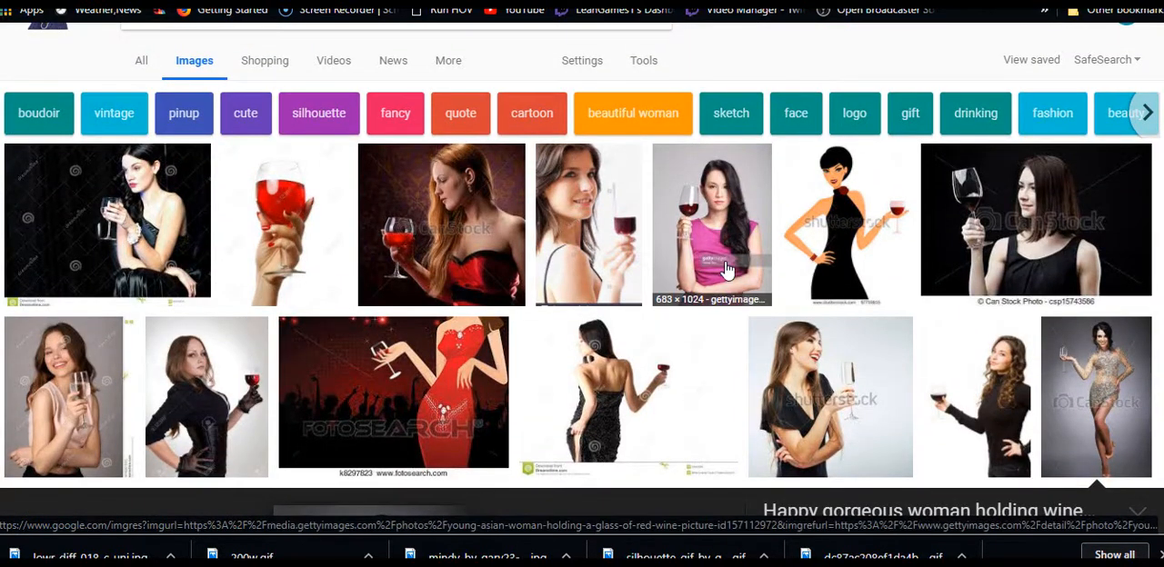
# Enlarge the image result of the woman in the pink dress holding red wine and compare it with the related close-up shot
pyautogui.click(712, 232)
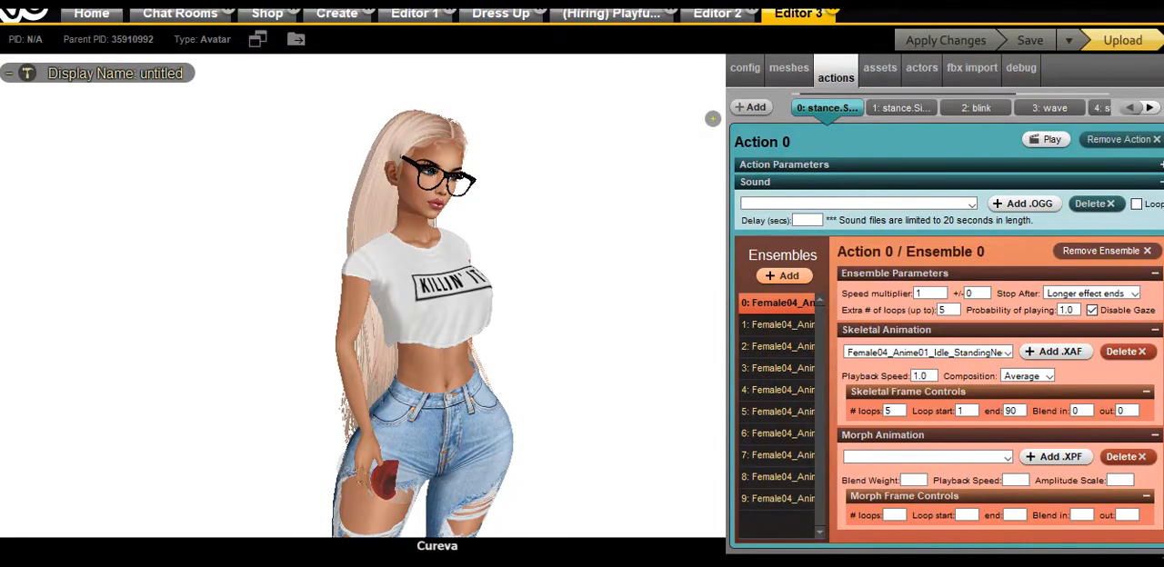
pyautogui.moveTo(421, 424); pyautogui.dragTo(436, 431)
pyautogui.scroll(2, 432, 424)
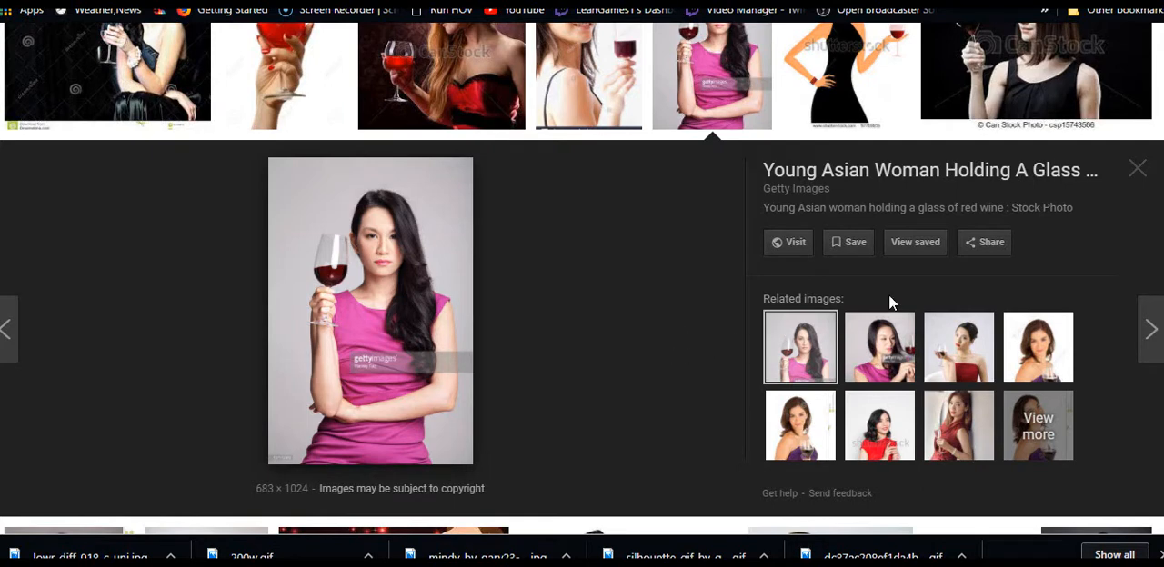
pyautogui.click(891, 349)
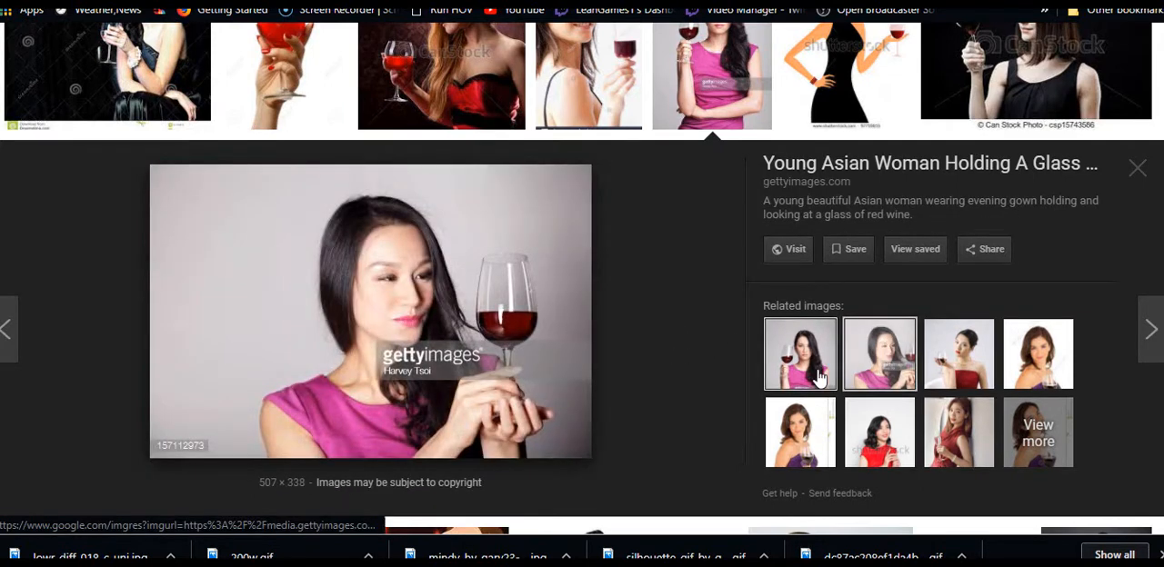
pyautogui.click(818, 378)
pyautogui.scroll(2, 631, 348)
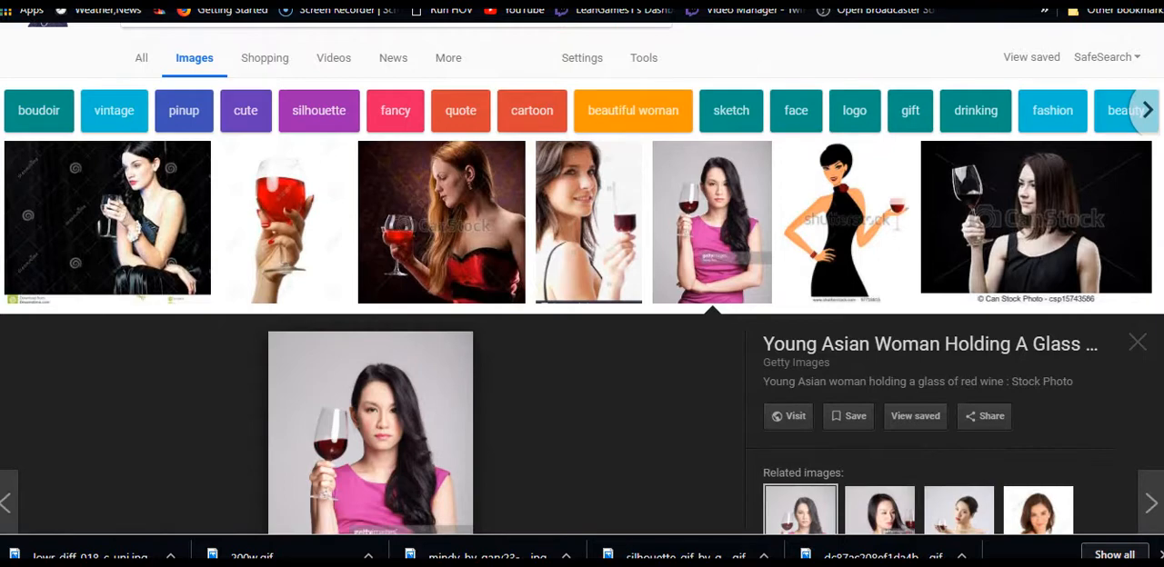
# Go through the open web pages to the Deliverance Pro Edition Animator and view its skeleton
pyautogui.hotkey('ctrl', 'Tab')
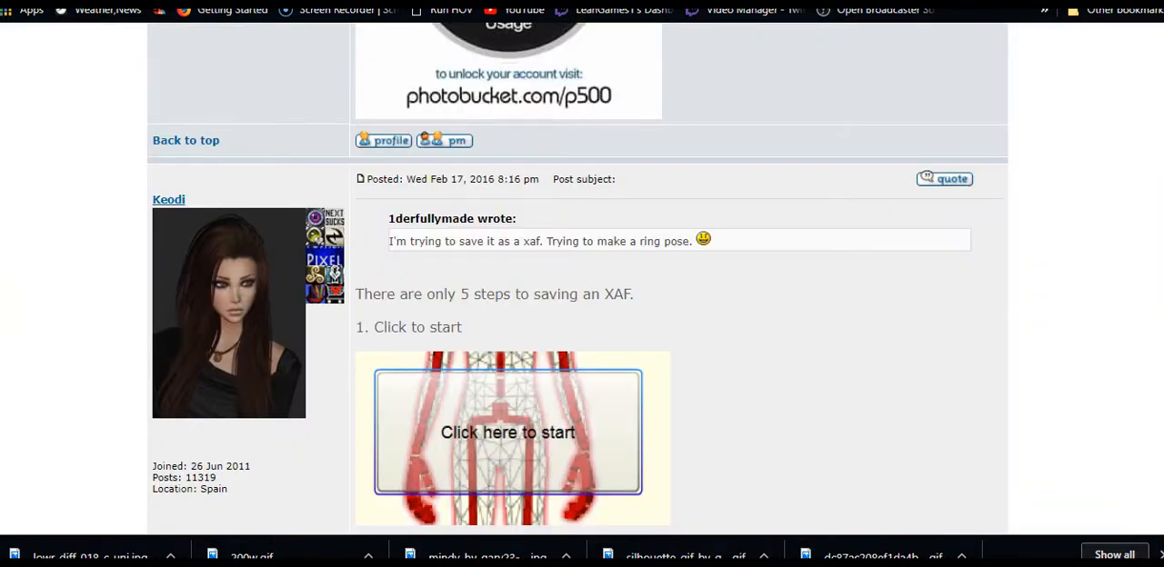
pyautogui.hotkey('ctrl', 'Tab')
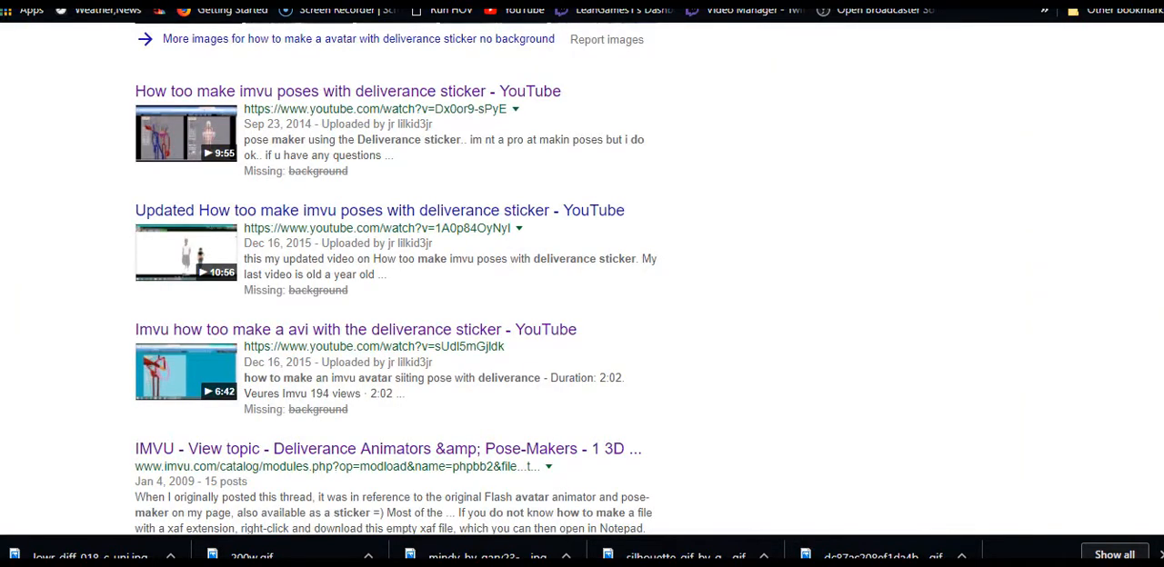
pyautogui.hotkey('ctrl', 'Tab')
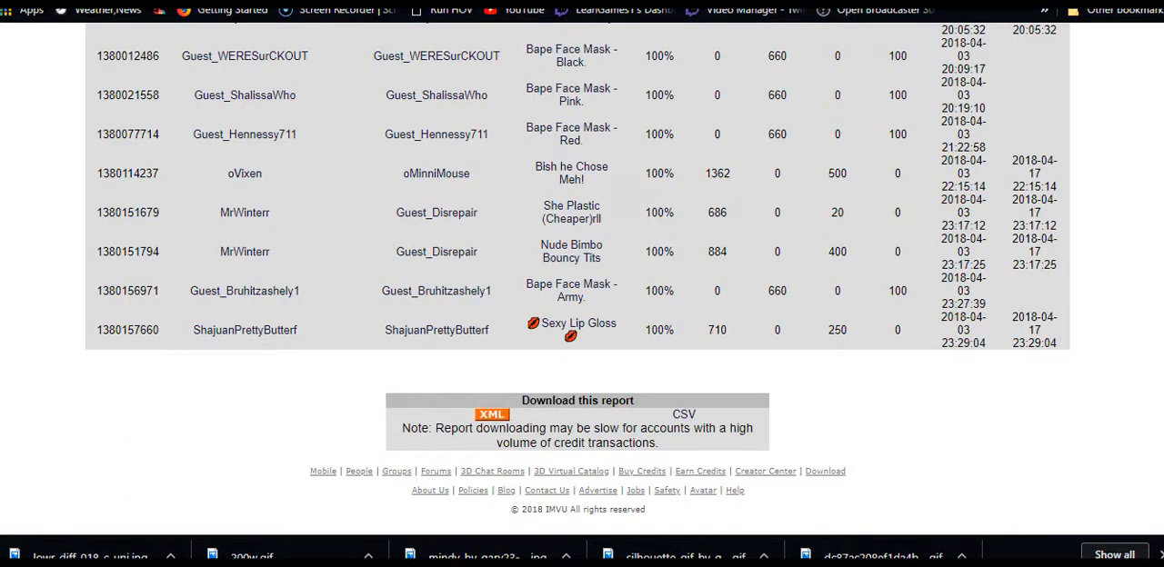
pyautogui.hotkey('ctrl', 'Tab')
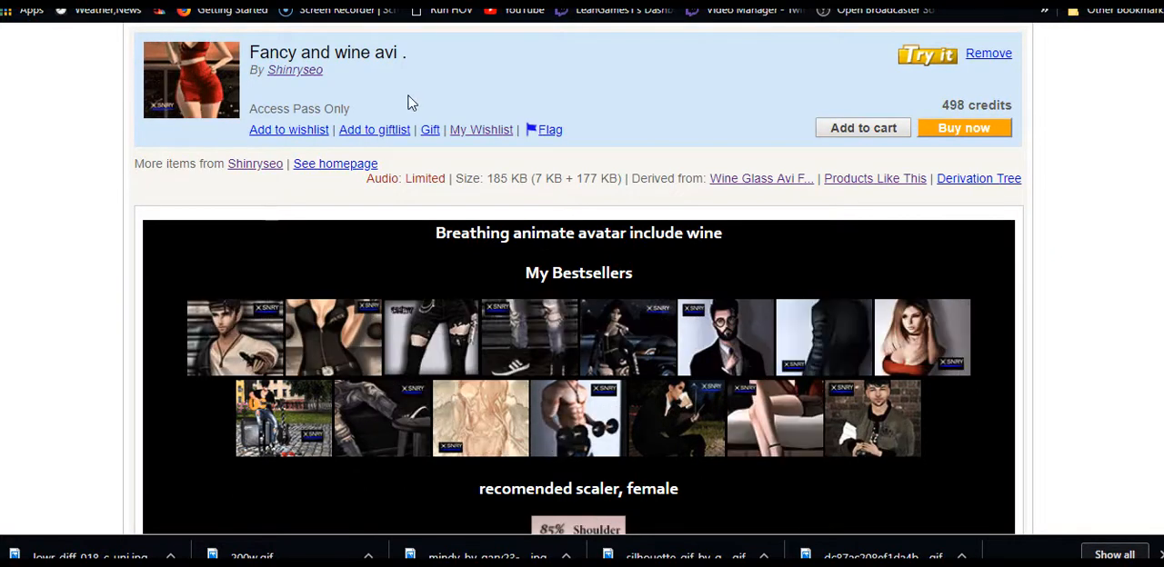
pyautogui.hotkey('ctrl', 'Tab')
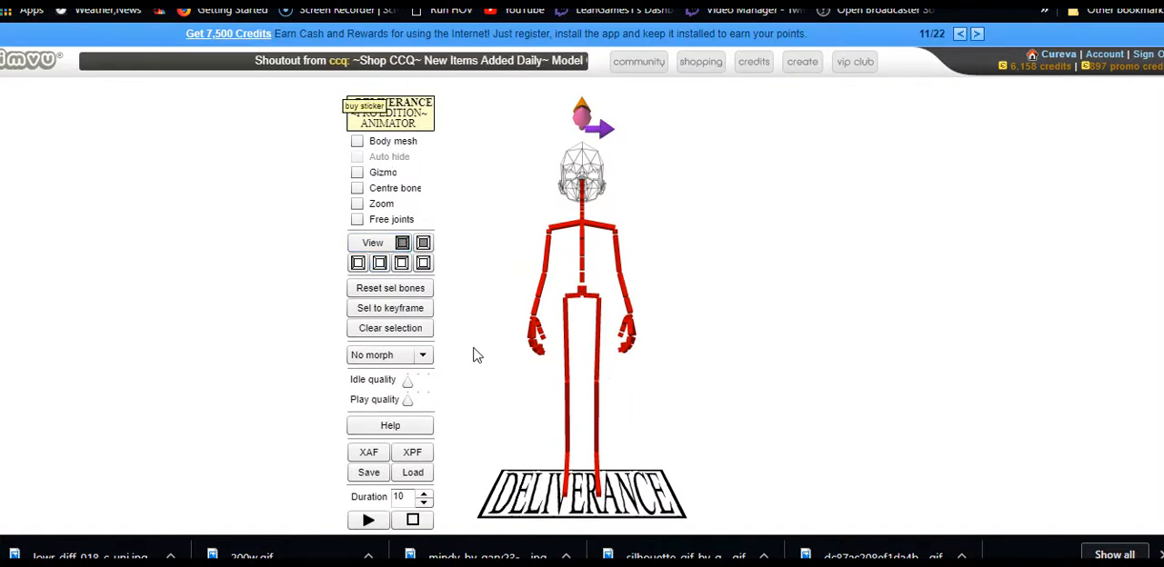
pyautogui.moveTo(523, 376); pyautogui.dragTo(484, 404)
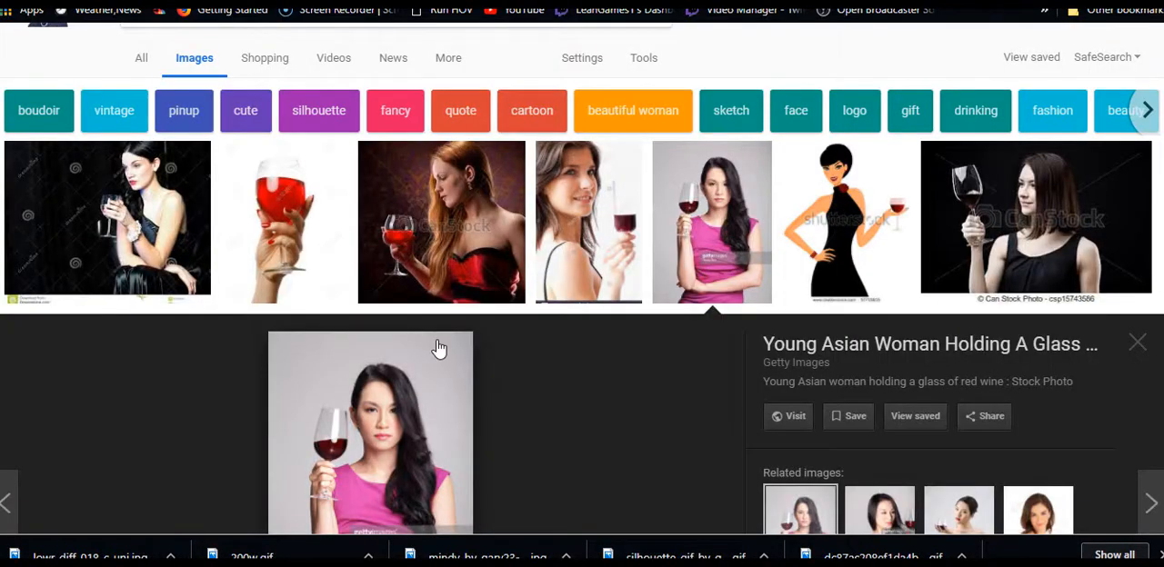
# Capture the enlarged pink-dress photo as a screen-area screenshot and save it to the Desktop as Screenshot_12 in PNG format
pyautogui.scroll(-3, 439, 350)
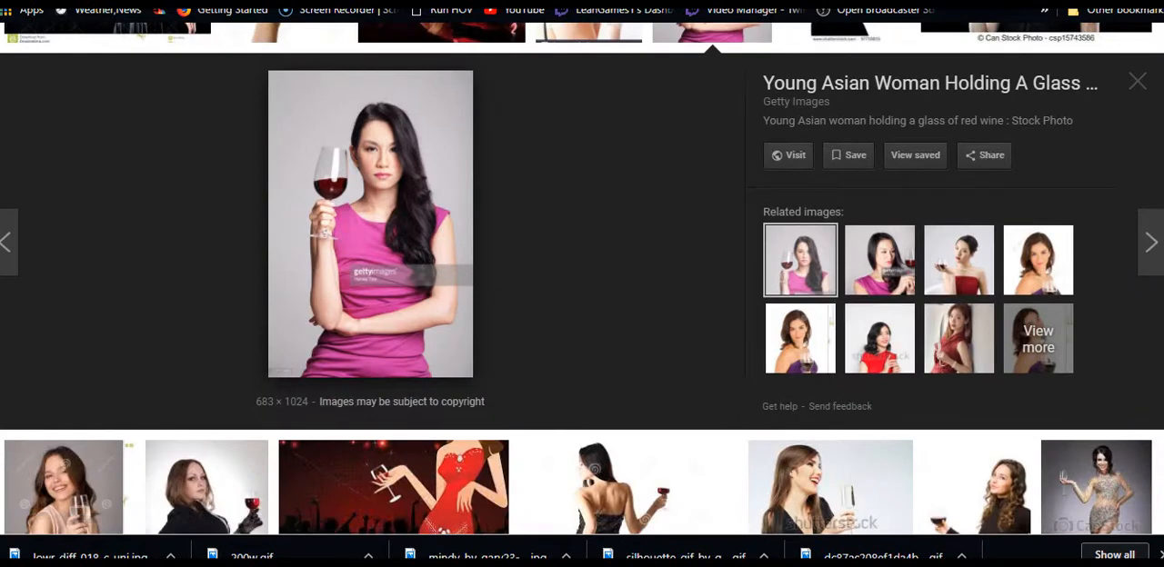
pyautogui.click(1005, 566)
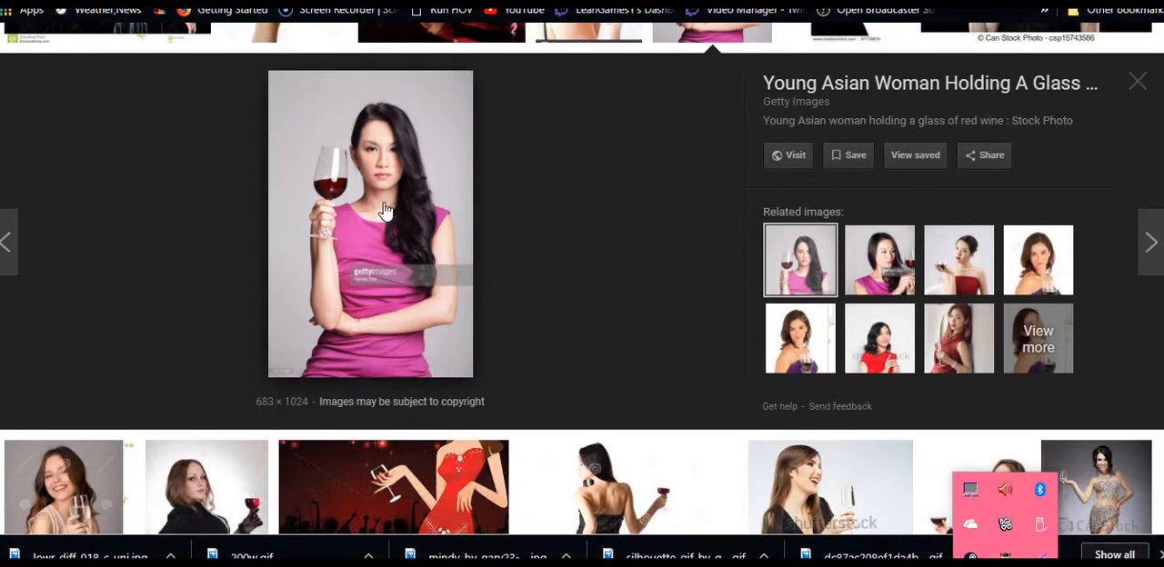
pyautogui.click(1005, 525)
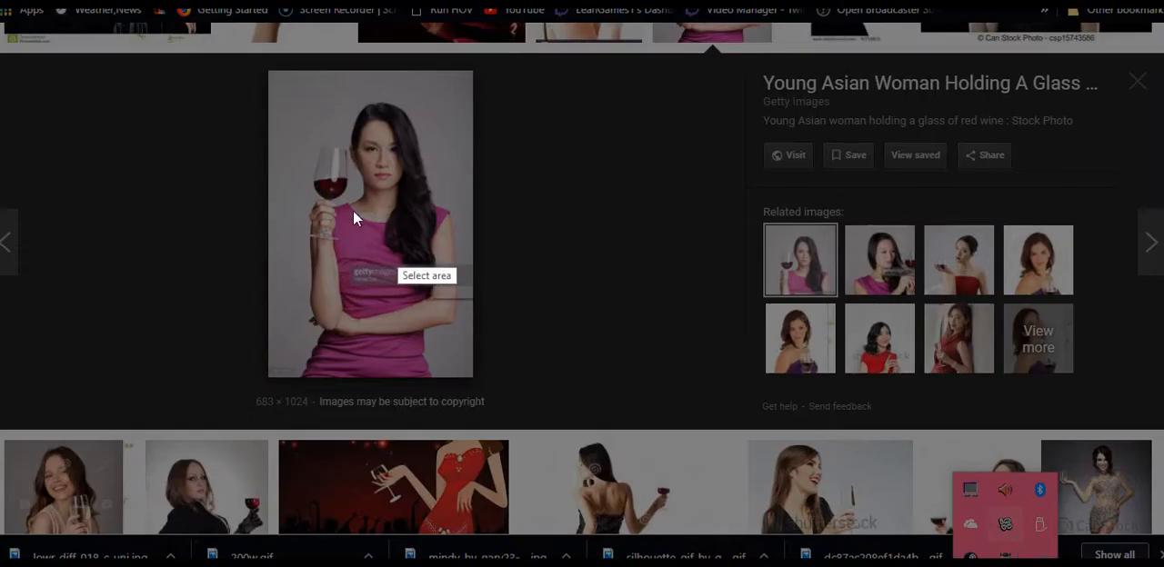
pyautogui.moveTo(283, 89); pyautogui.dragTo(478, 360)
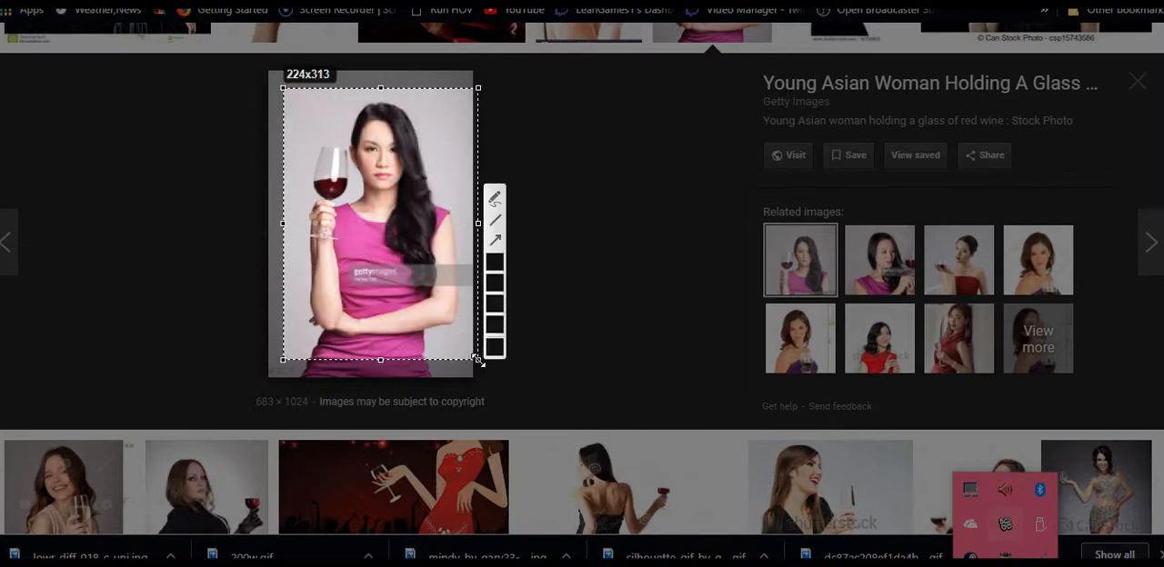
pyautogui.click(441, 379)
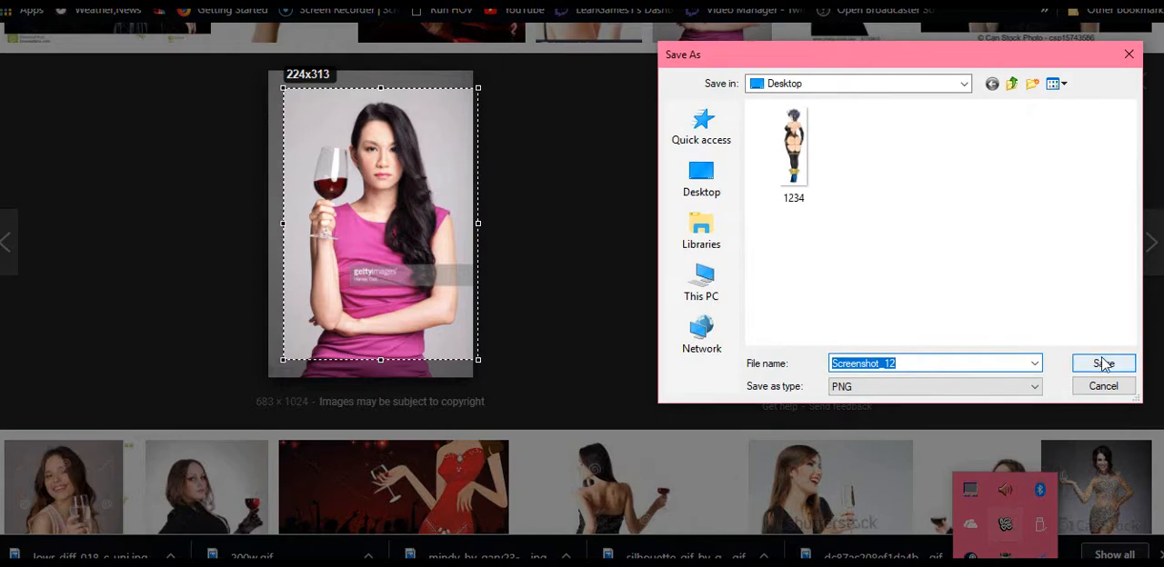
pyautogui.click(1104, 365)
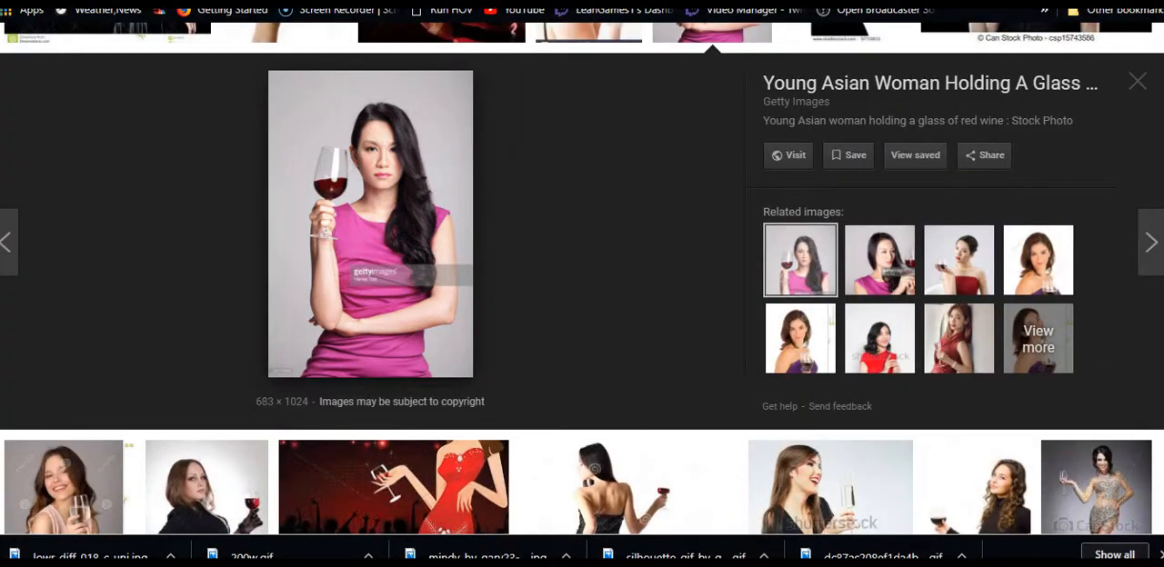
# Return to the animator page, narrow the browser window to about half the screen width and minimise it
pyautogui.click(473, 0)
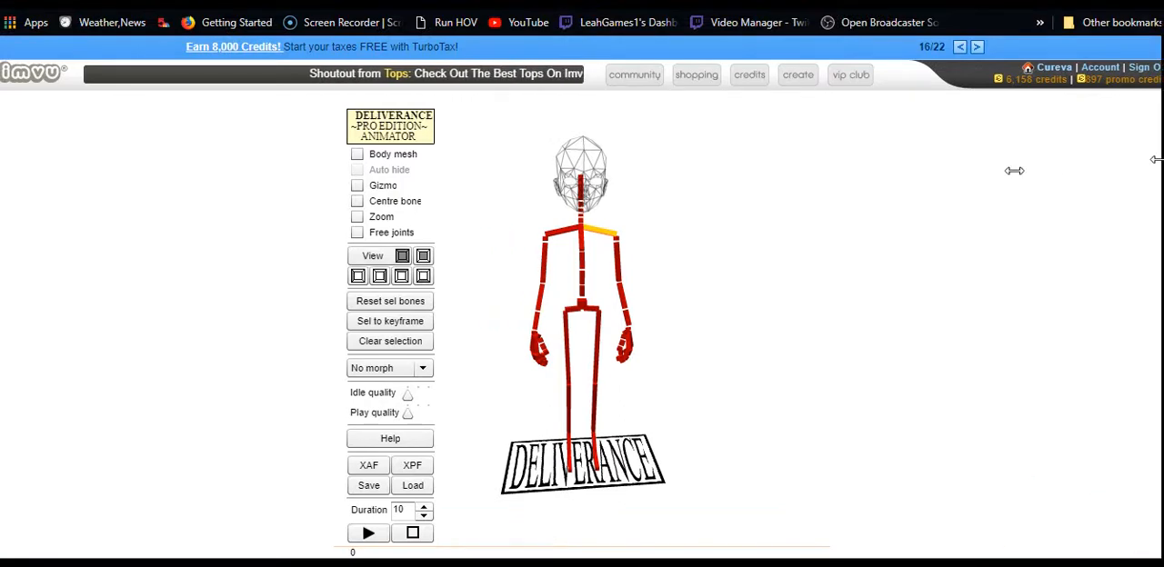
pyautogui.moveTo(1155, 160); pyautogui.dragTo(619, 173)
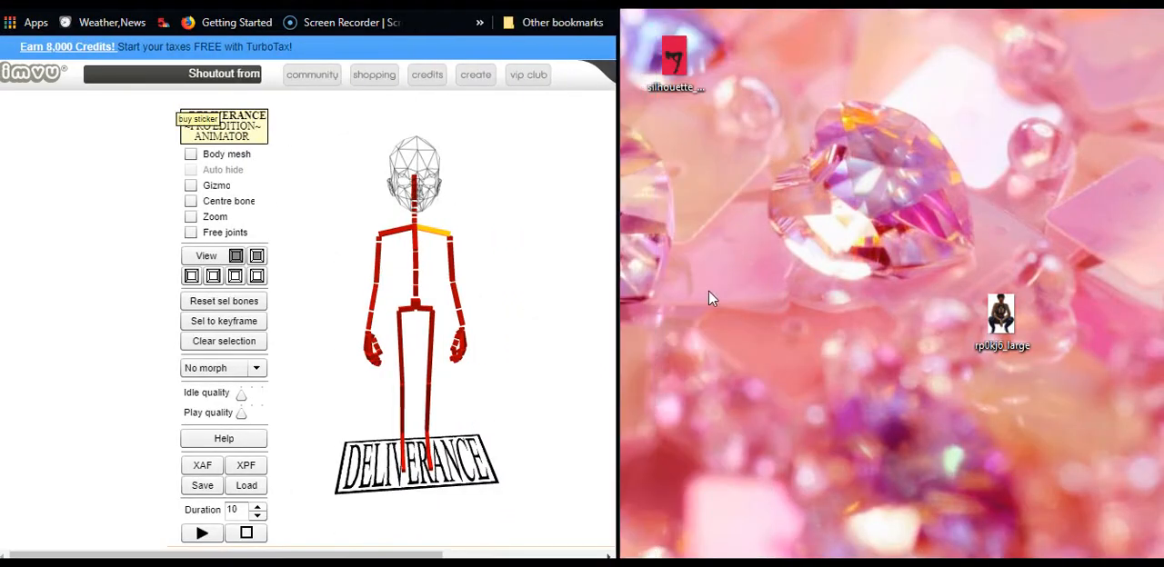
pyautogui.click(516, 0)
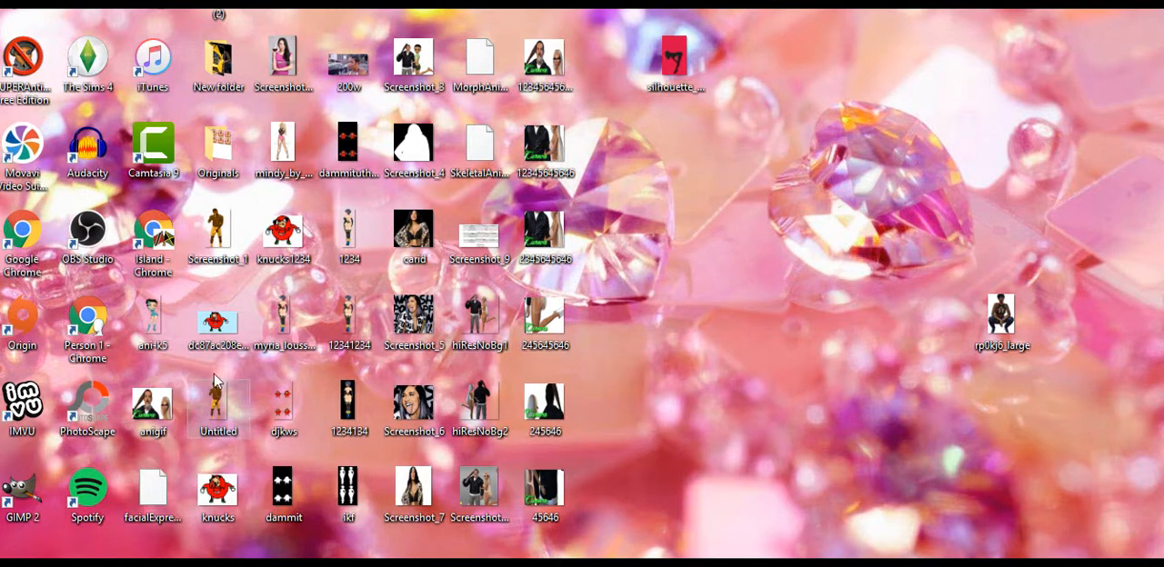
# Open the saved reference screenshot in GIMP and place its window beside the restored animator browser window
pyautogui.click(289, 64)
pyautogui.hotkey('alt', 'Tab')
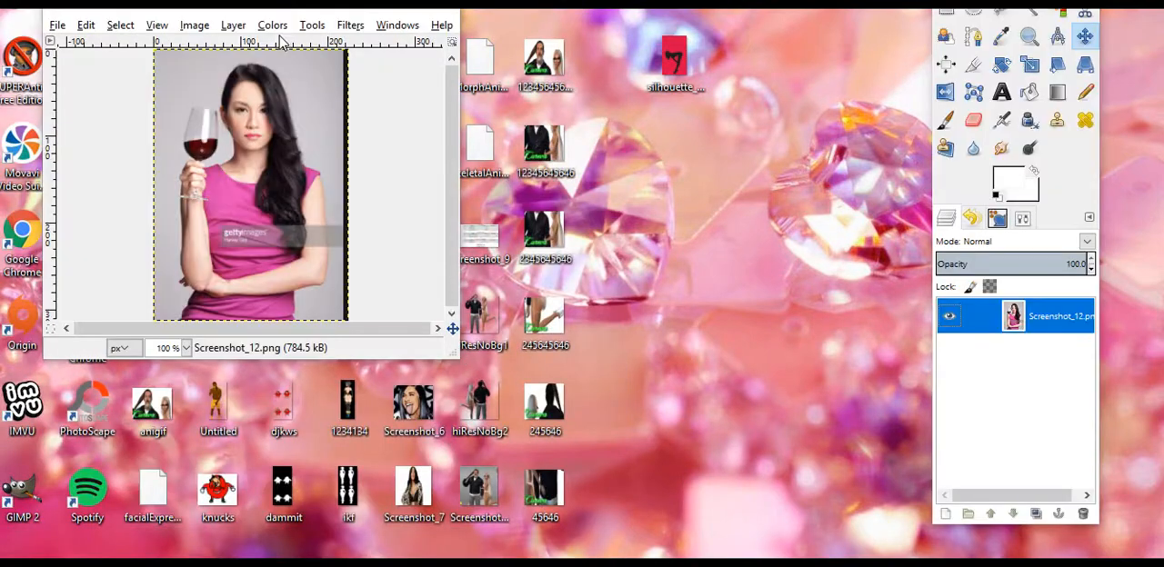
pyautogui.moveTo(278, 16); pyautogui.dragTo(948, 59)
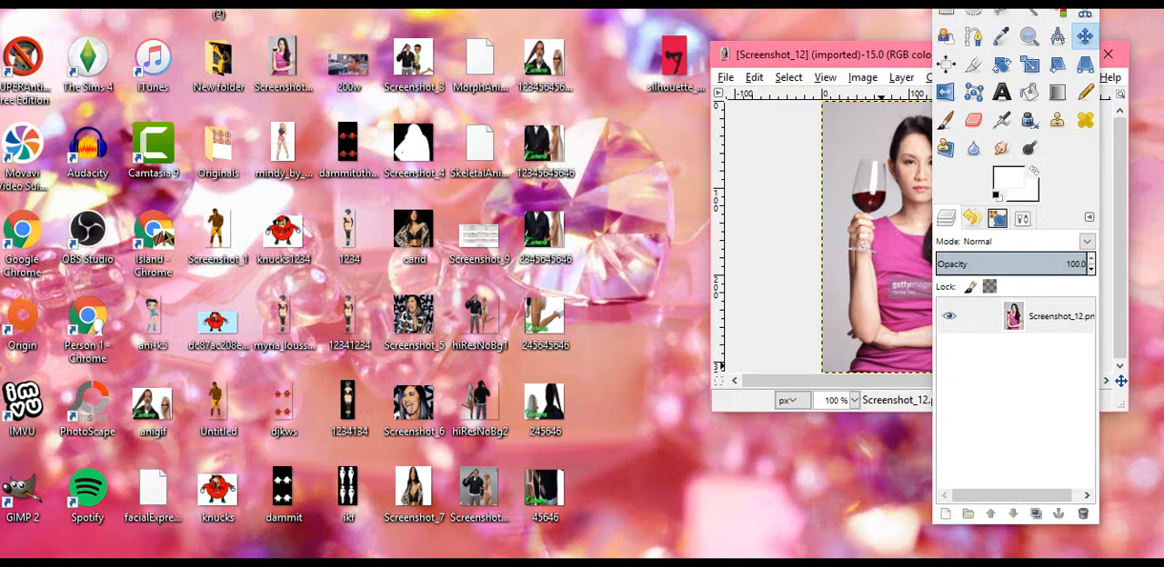
pyautogui.click(567, 564)
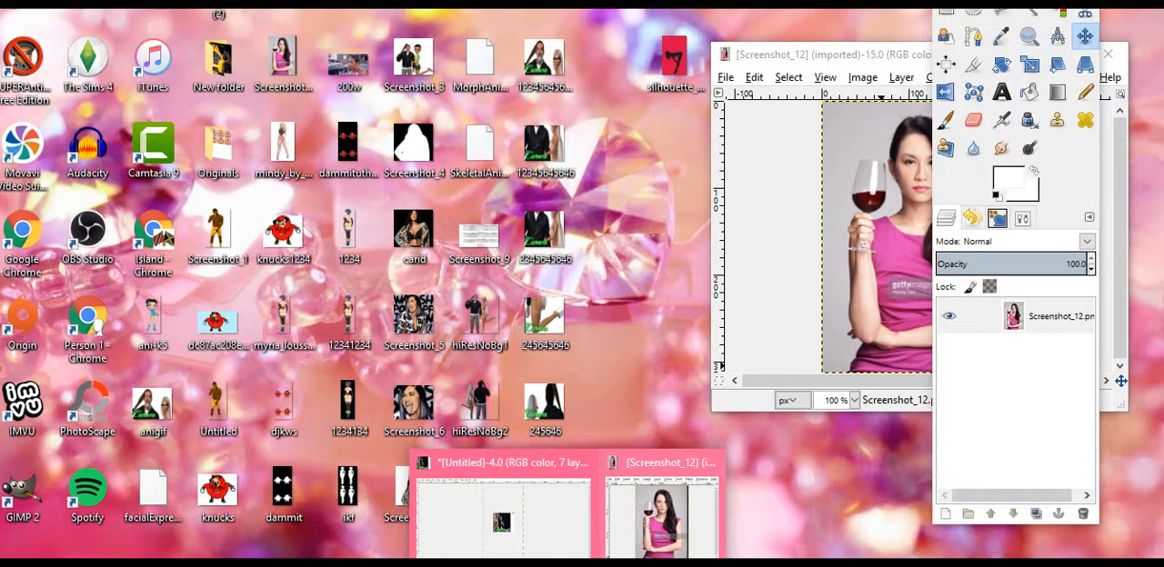
pyautogui.click(523, 565)
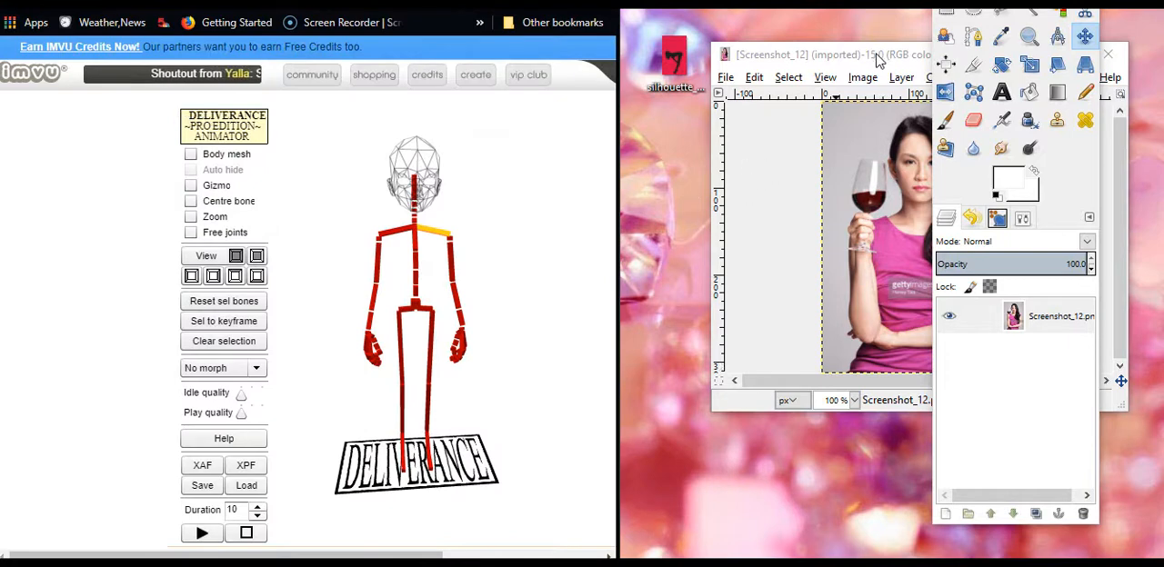
pyautogui.moveTo(868, 65); pyautogui.dragTo(781, 18)
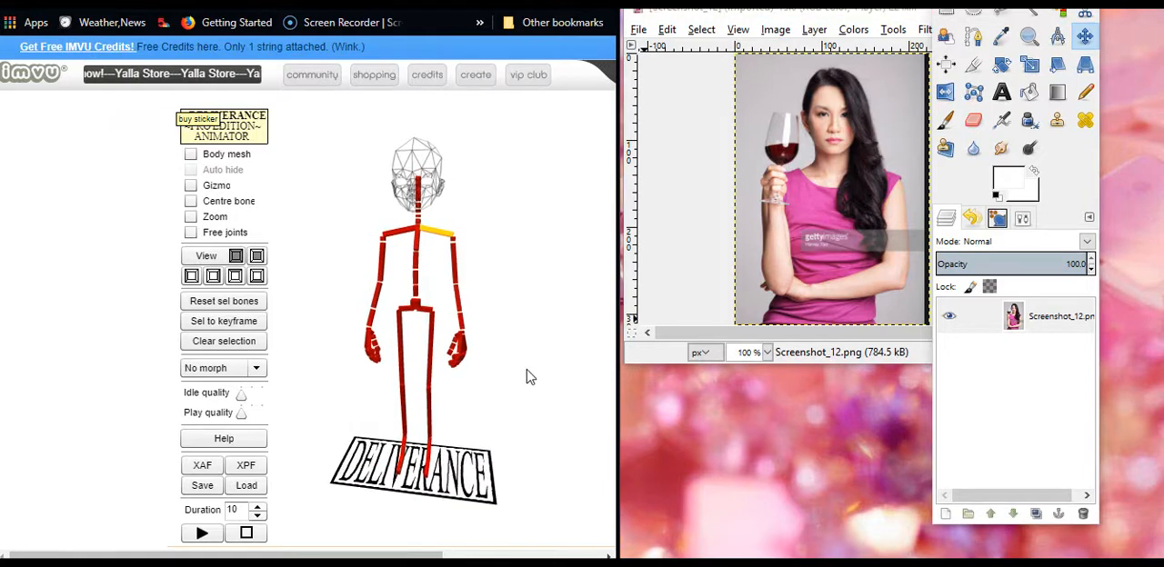
# Turn on the animator's Zoom and Gizmo options and select the skeleton's left upper arm bone
pyautogui.click(191, 218)
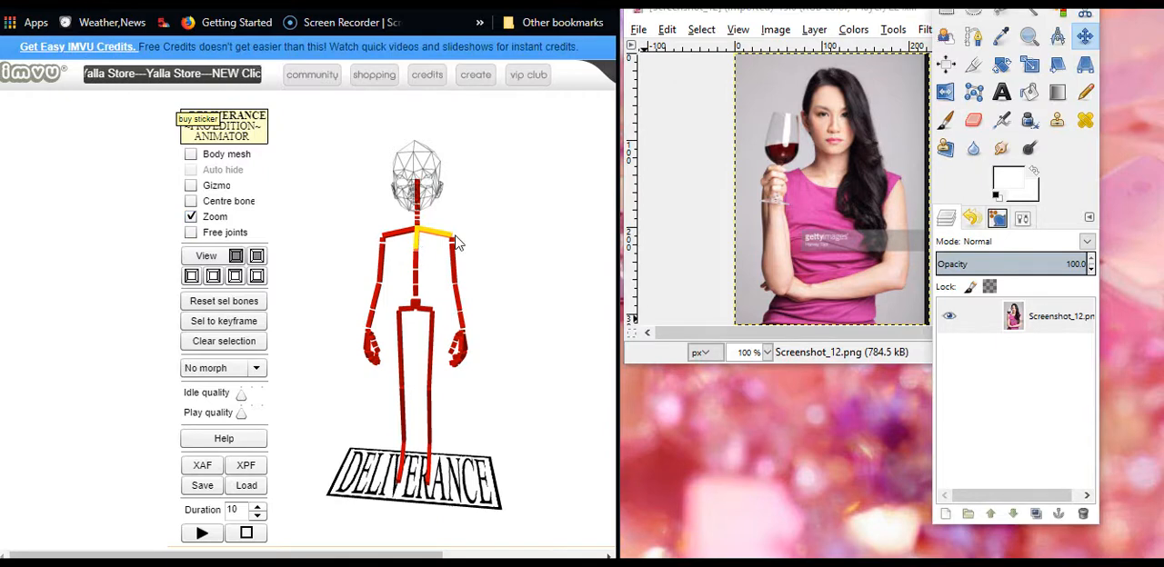
pyautogui.click(455, 275)
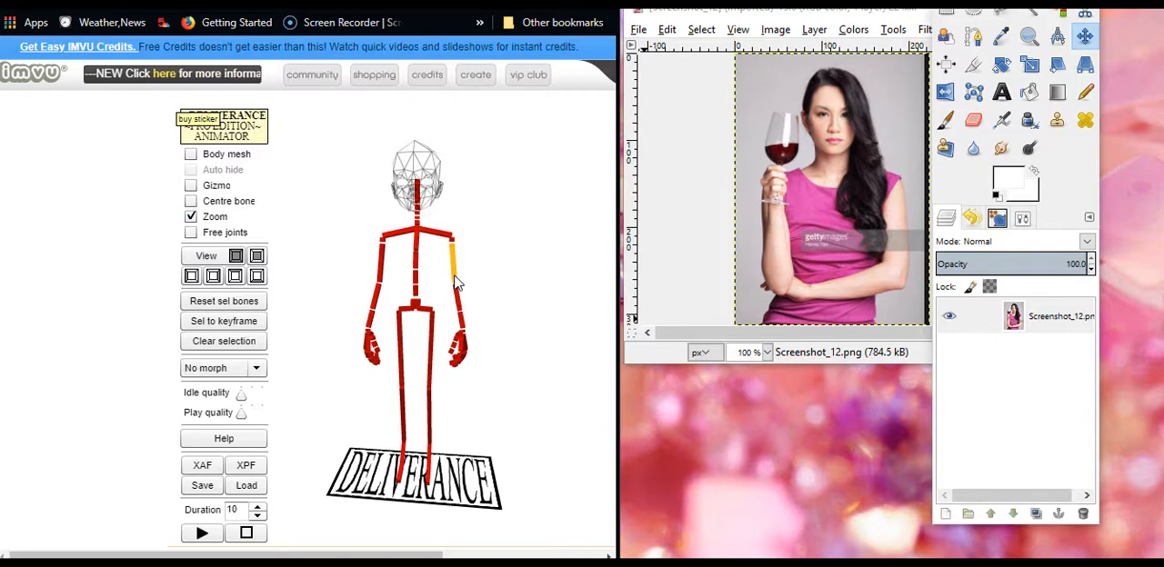
pyautogui.click(191, 186)
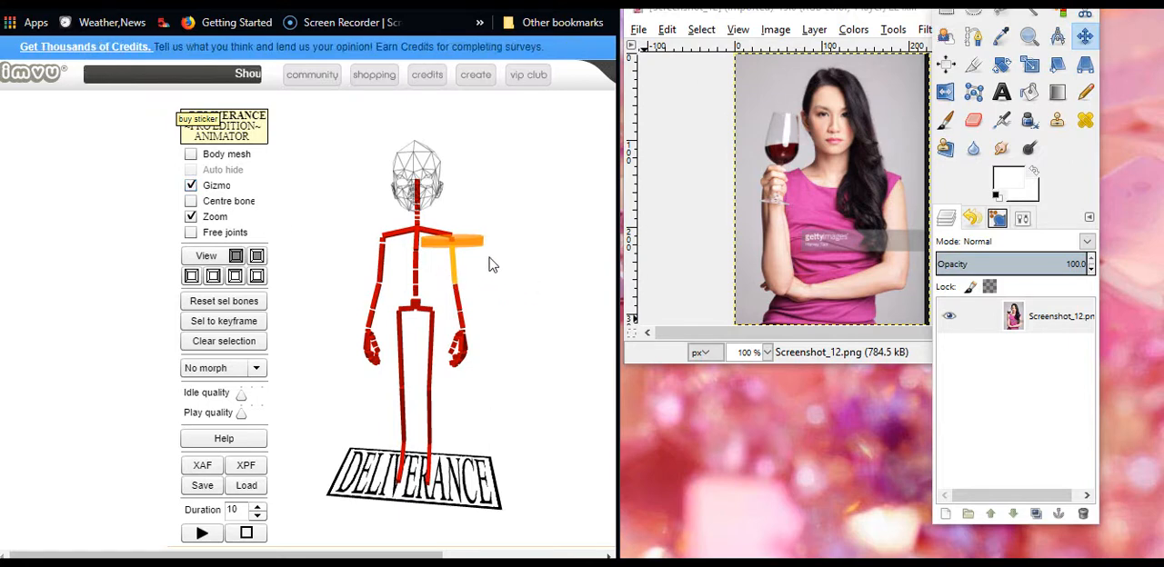
# Bend the skeleton's left forearm forward at the elbow to waist height and rotate the same arm's collarbone slightly
pyautogui.moveTo(524, 352); pyautogui.dragTo(489, 304)
pyautogui.scroll(5, 487, 297)
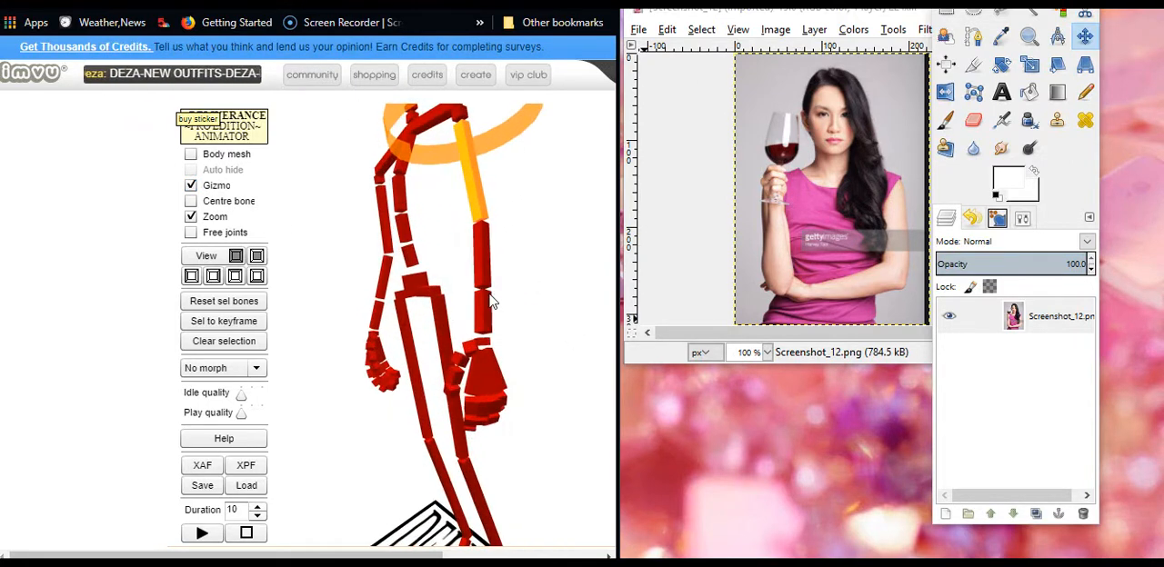
pyautogui.scroll(-2, 489, 300)
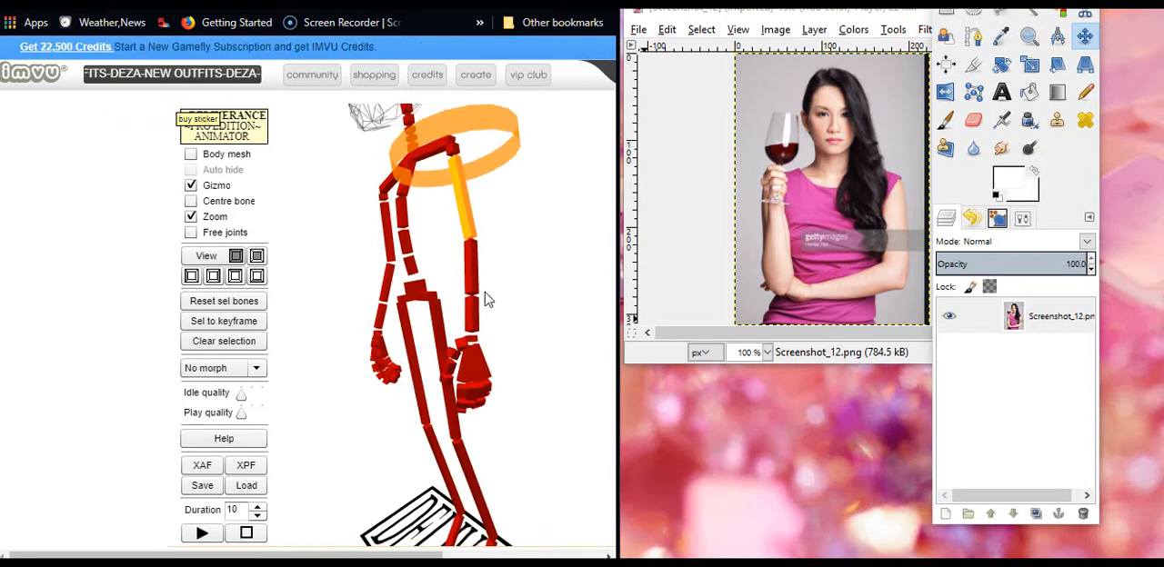
pyautogui.click(470, 273)
pyautogui.moveTo(470, 282); pyautogui.dragTo(379, 258)
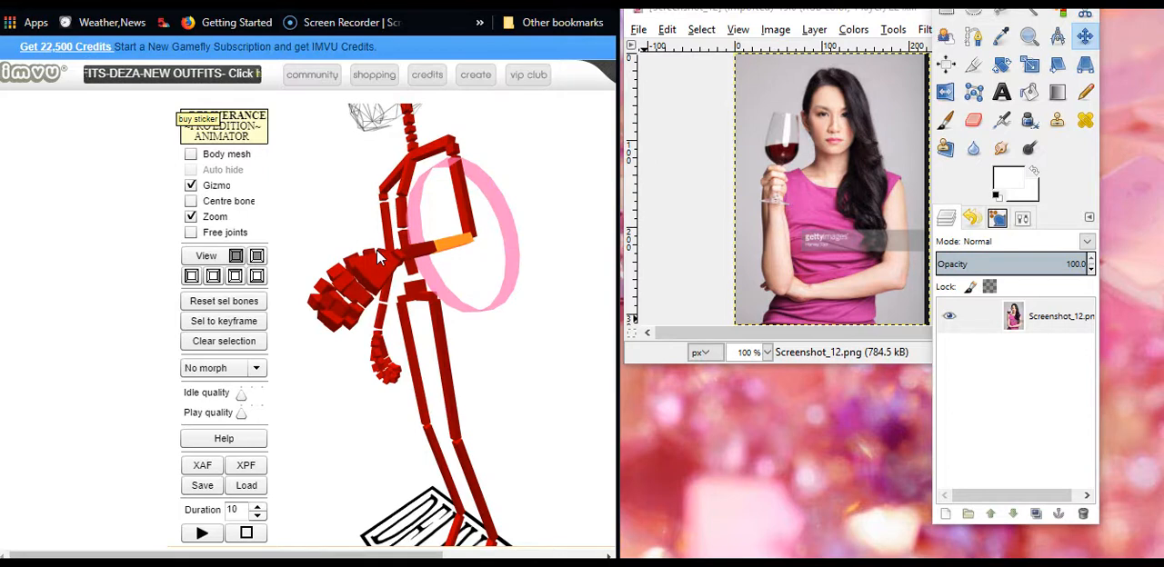
pyautogui.click(444, 147)
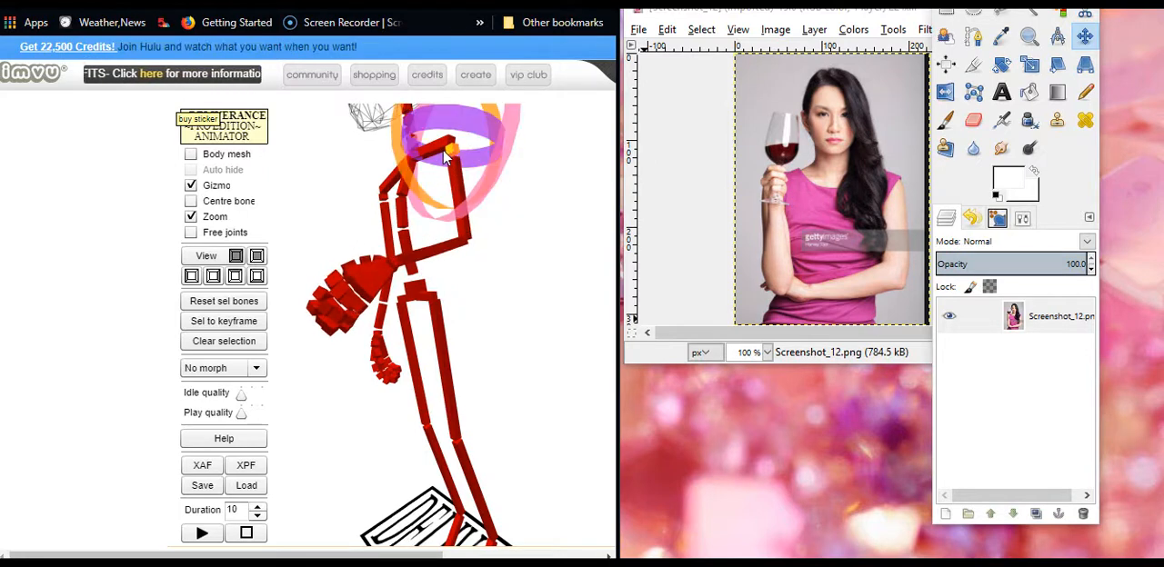
pyautogui.moveTo(456, 131); pyautogui.dragTo(449, 139)
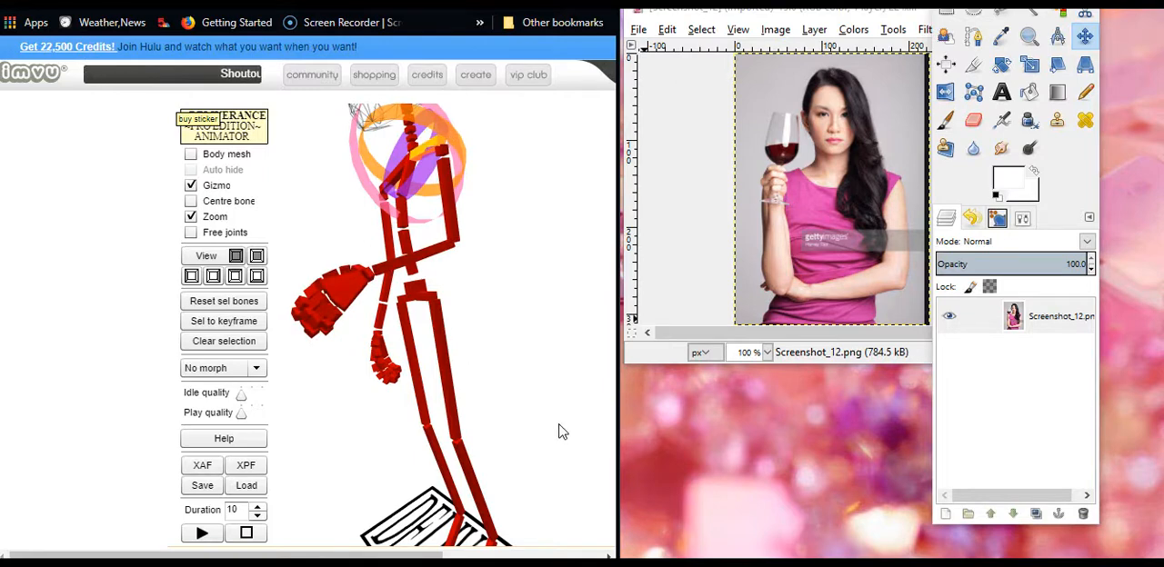
# Rotate the skeleton's left upper arm at the shoulder so the bent forearm lies across the torso toward the other elbow
pyautogui.moveTo(559, 425); pyautogui.dragTo(634, 431)
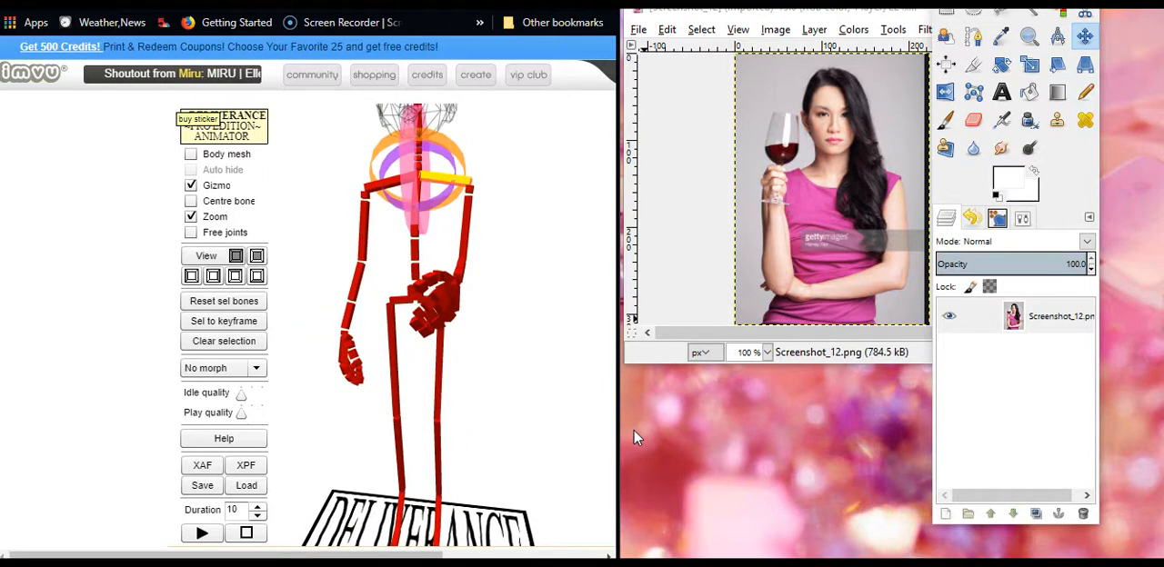
pyautogui.click(465, 273)
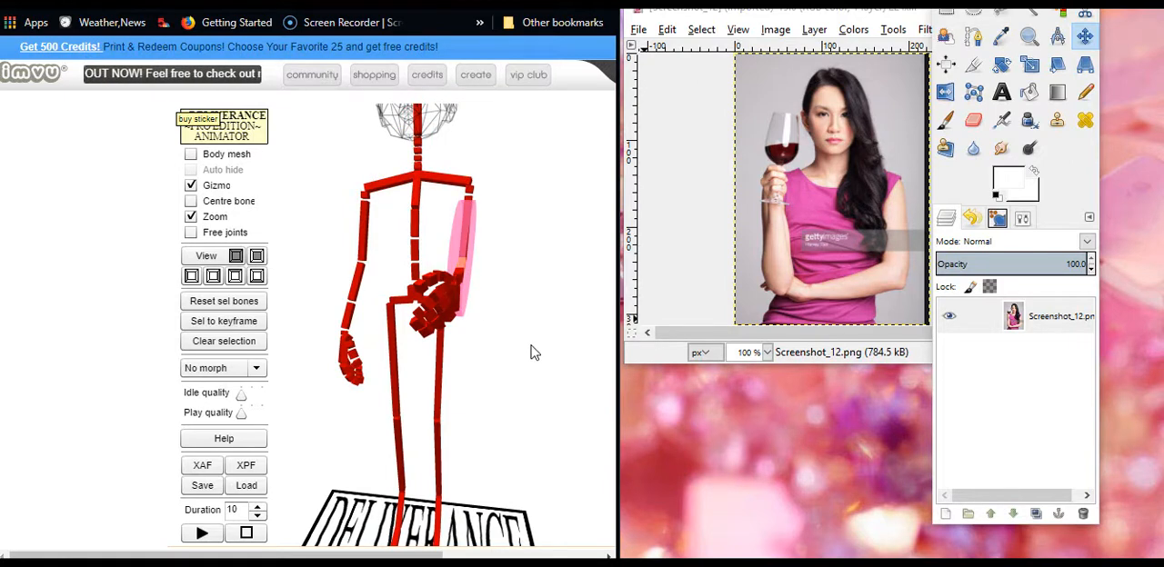
pyautogui.moveTo(530, 322); pyautogui.dragTo(570, 328)
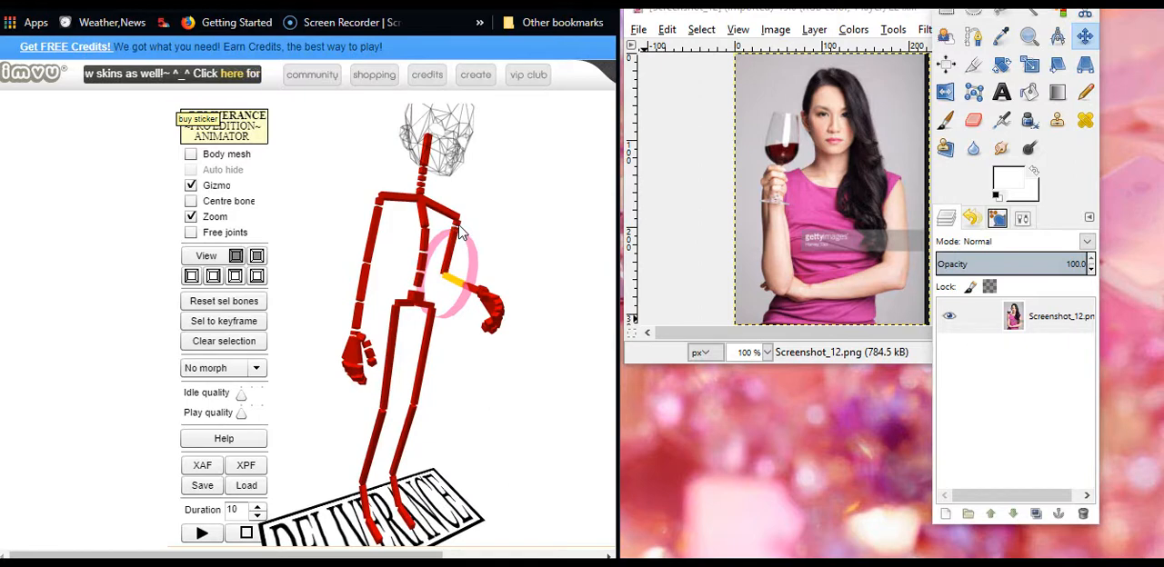
pyautogui.moveTo(458, 226); pyautogui.dragTo(362, 259)
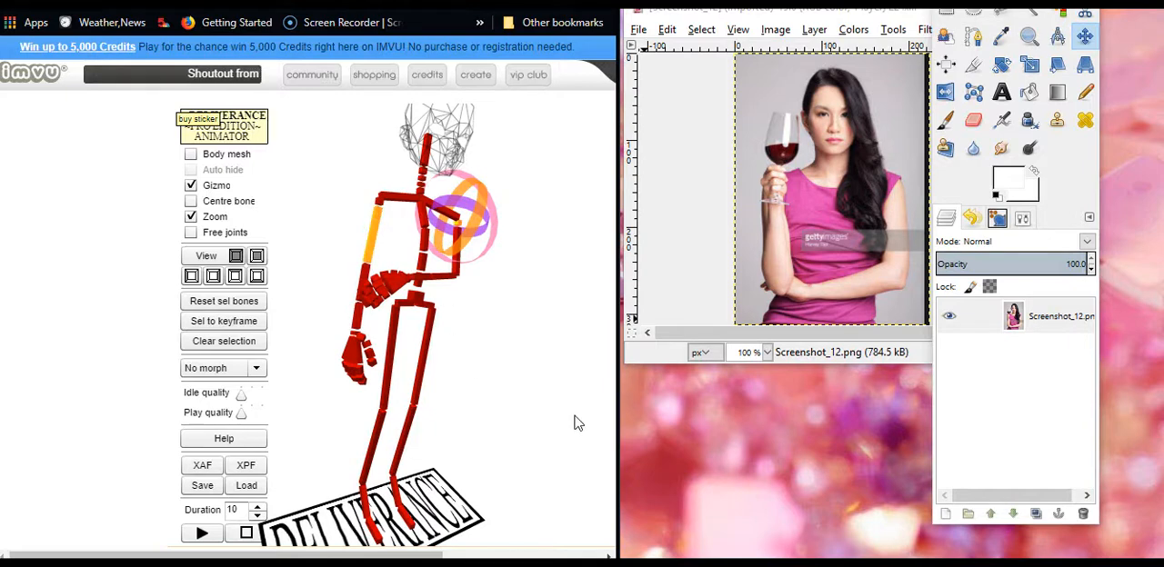
# Show the body mesh and rotate the skeleton's left upper arm forward so the folded forearm sits in front of the torso
pyautogui.moveTo(514, 417); pyautogui.dragTo(546, 420)
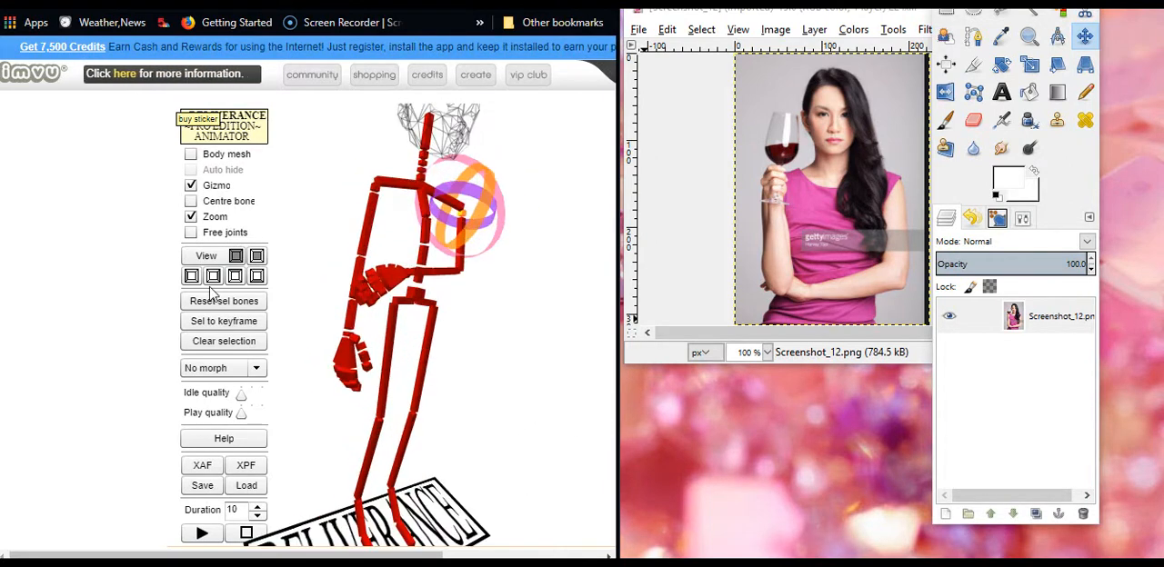
pyautogui.click(191, 155)
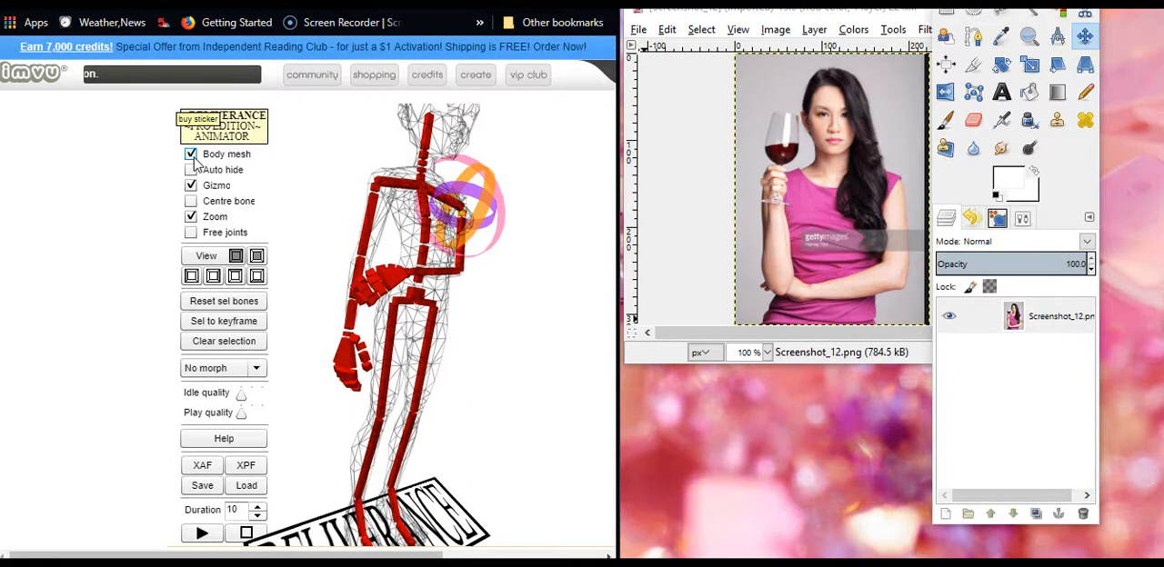
pyautogui.moveTo(480, 400)
pyautogui.mouseDown()
pyautogui.moveTo(519, 403)
pyautogui.moveTo(457, 402)
pyautogui.mouseUp()
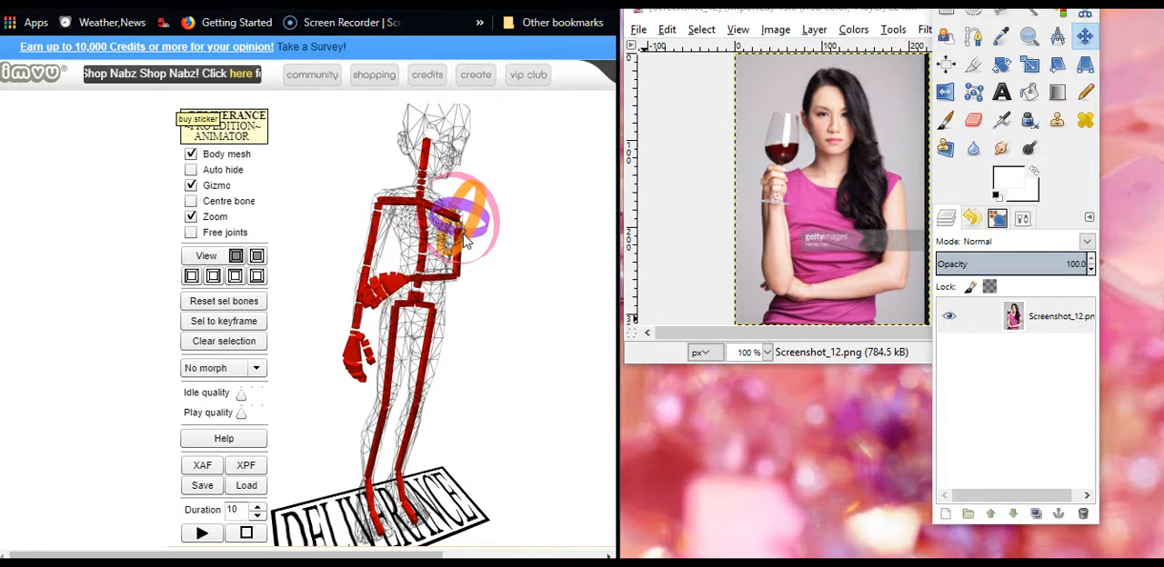
pyautogui.moveTo(505, 311); pyautogui.dragTo(432, 240)
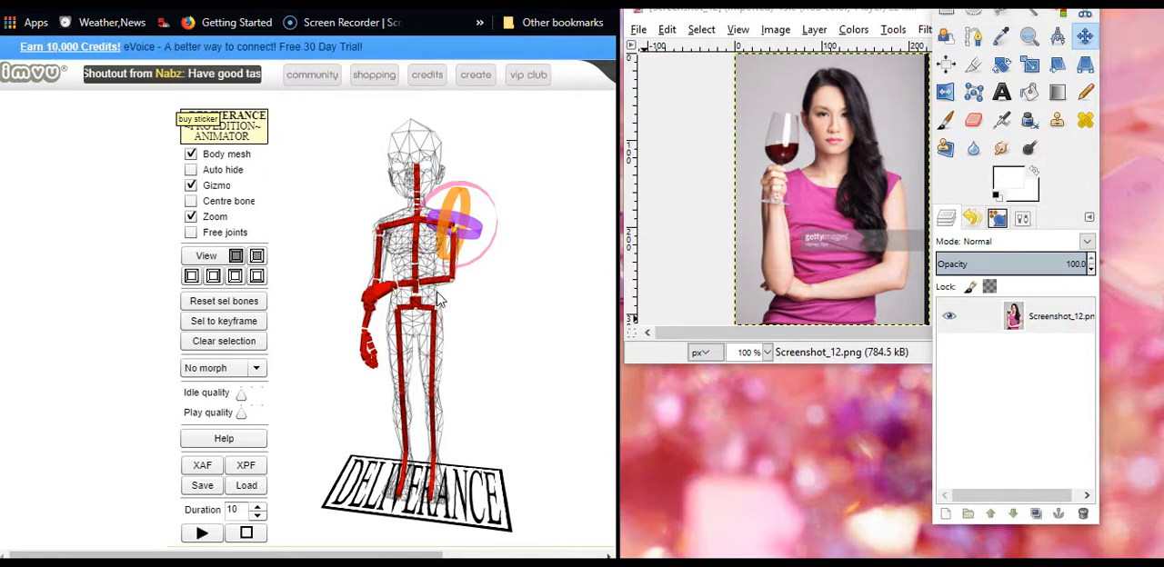
pyautogui.moveTo(464, 336); pyautogui.dragTo(396, 348)
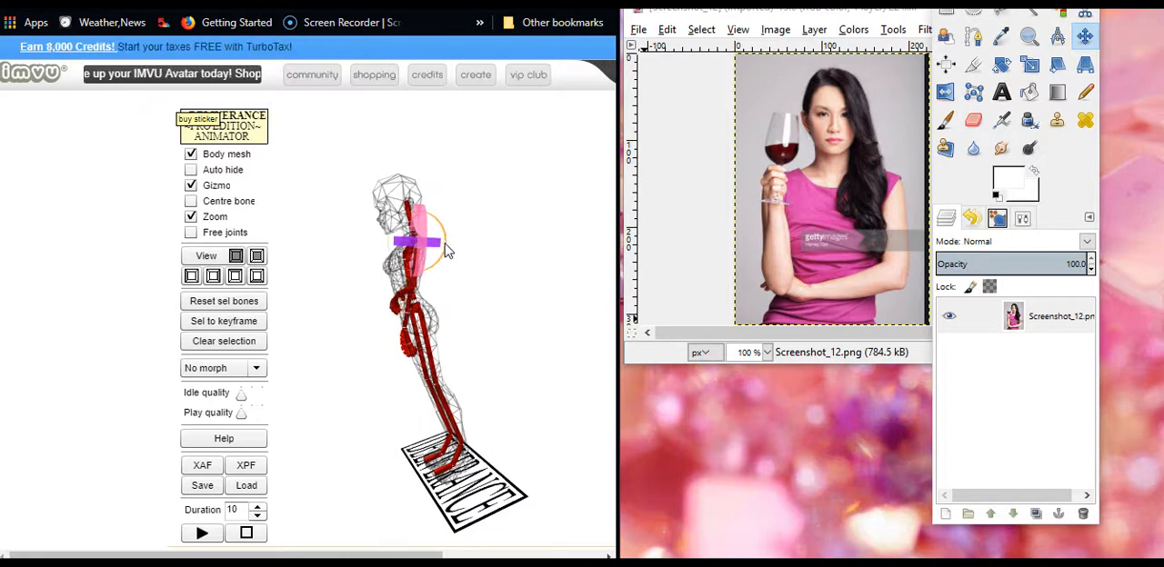
pyautogui.moveTo(420, 247); pyautogui.dragTo(414, 248)
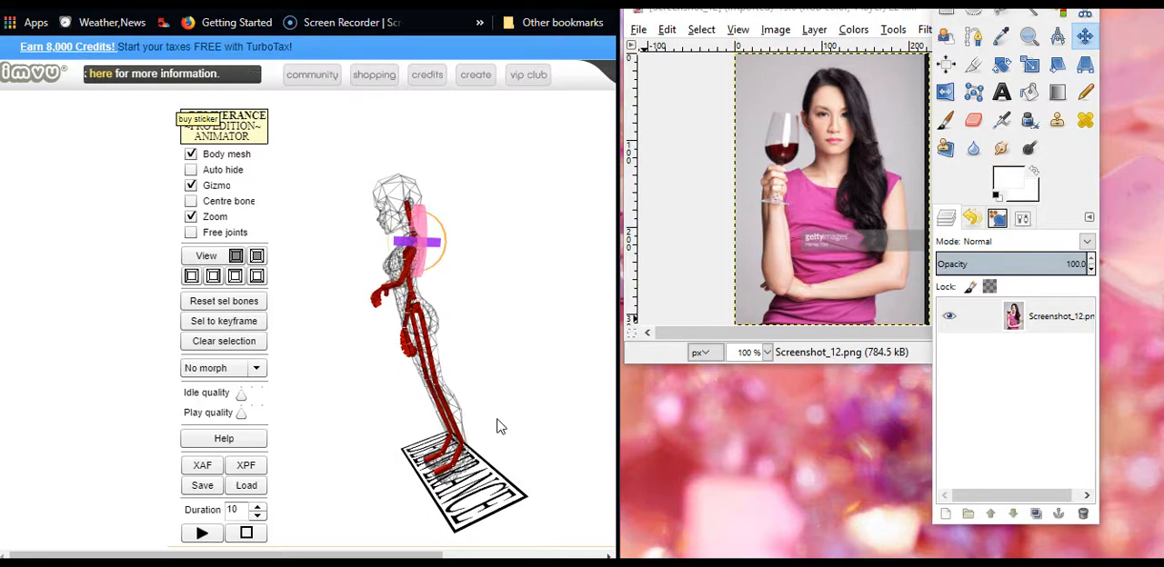
pyautogui.moveTo(552, 393); pyautogui.dragTo(625, 381)
pyautogui.moveTo(634, 374); pyautogui.dragTo(598, 357)
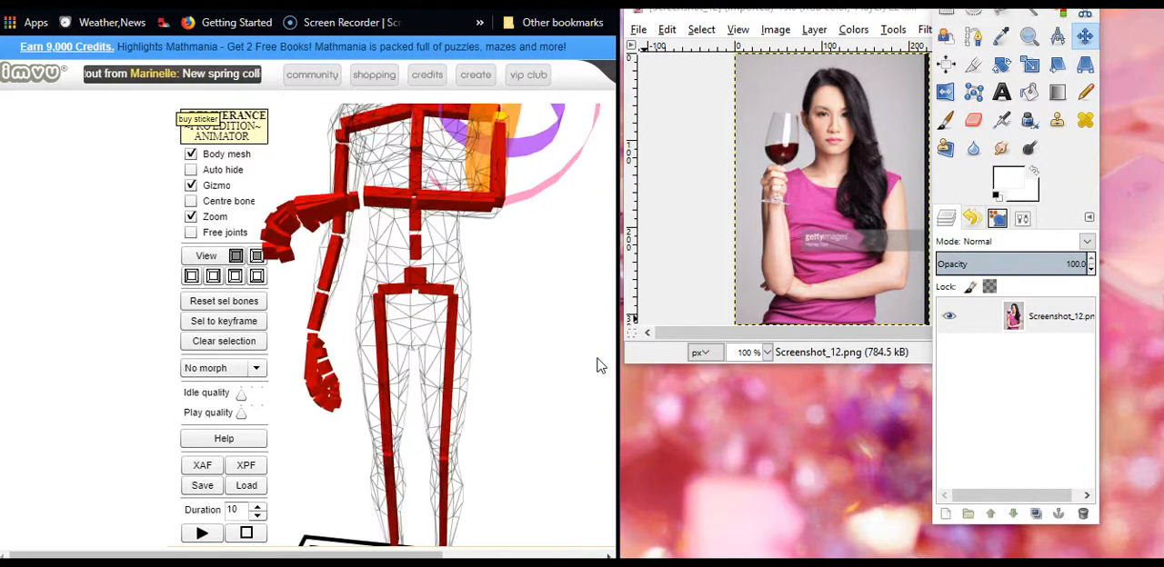
pyautogui.scroll(-2, 597, 365)
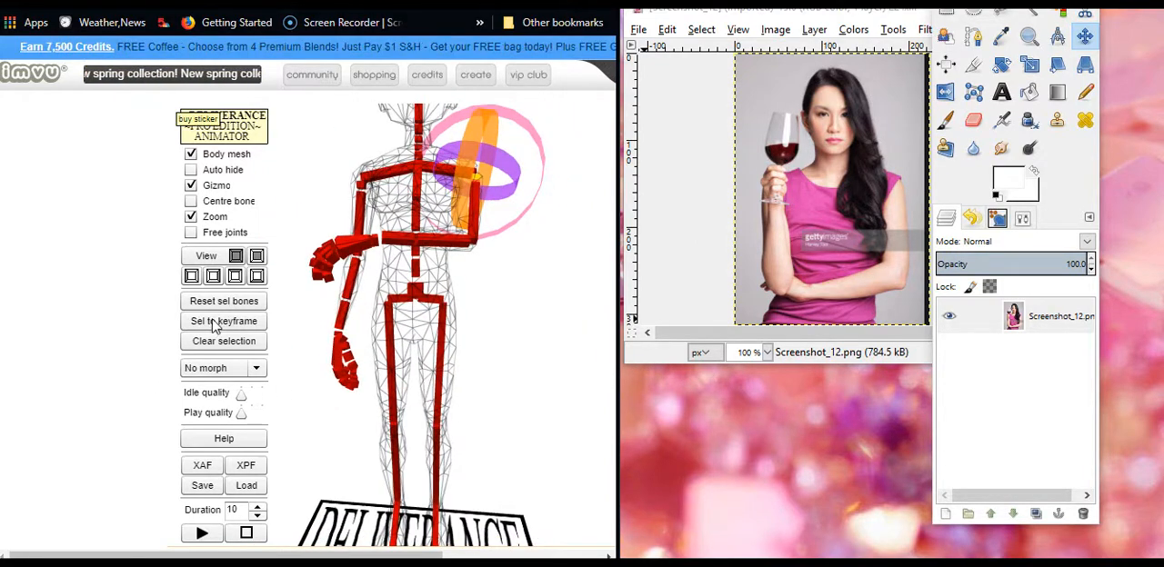
# Export all bones as an XAF file to the Desktop, replacing the existing SkeletalAnimation.xaf
pyautogui.click(204, 462)
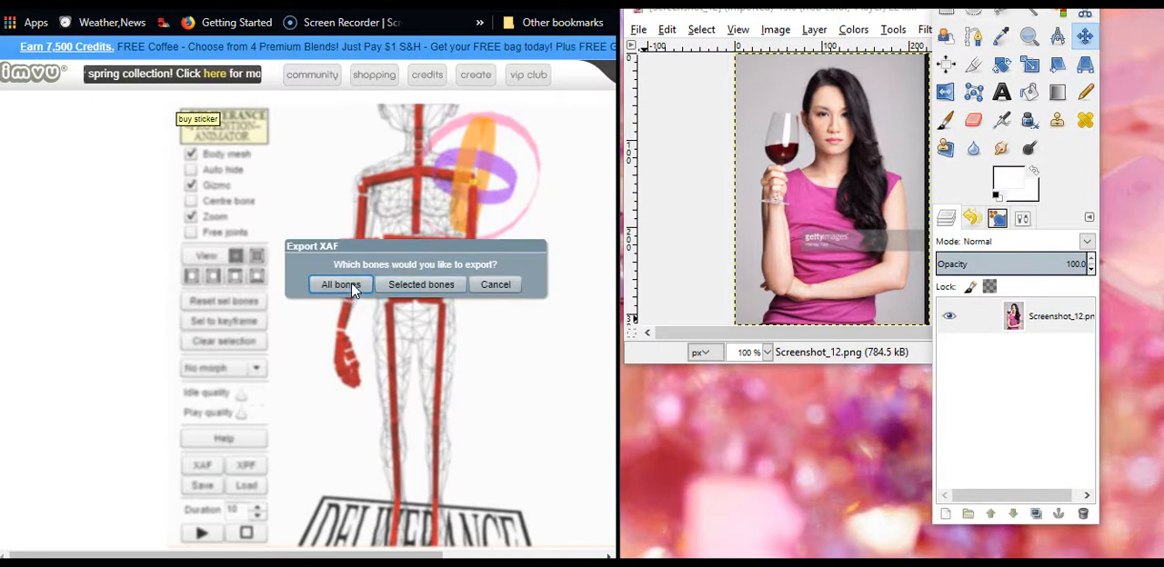
pyautogui.press('Return')
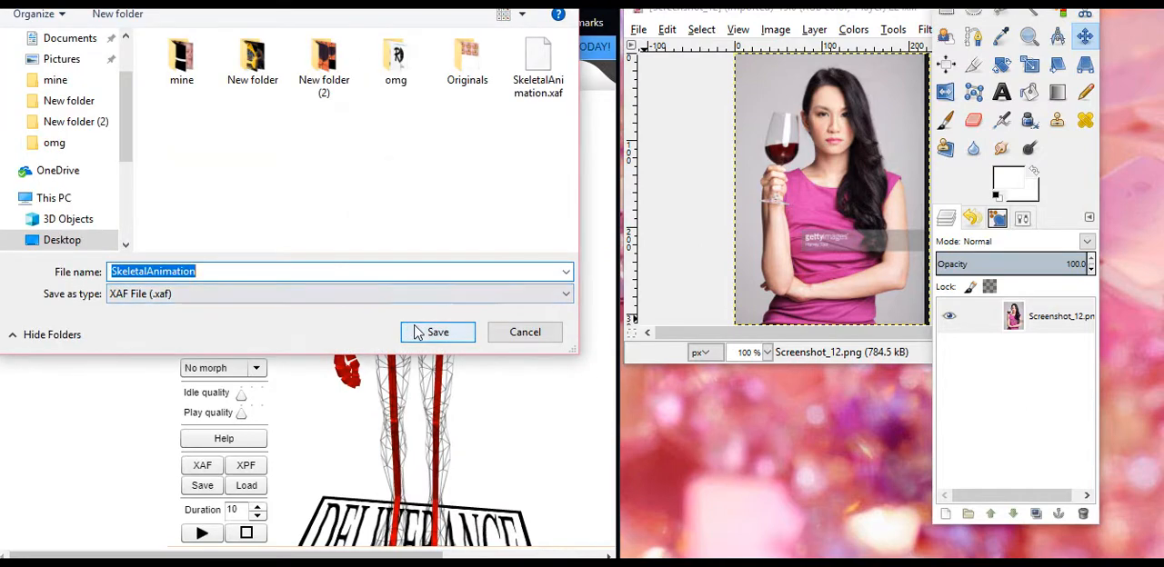
pyautogui.click(416, 334)
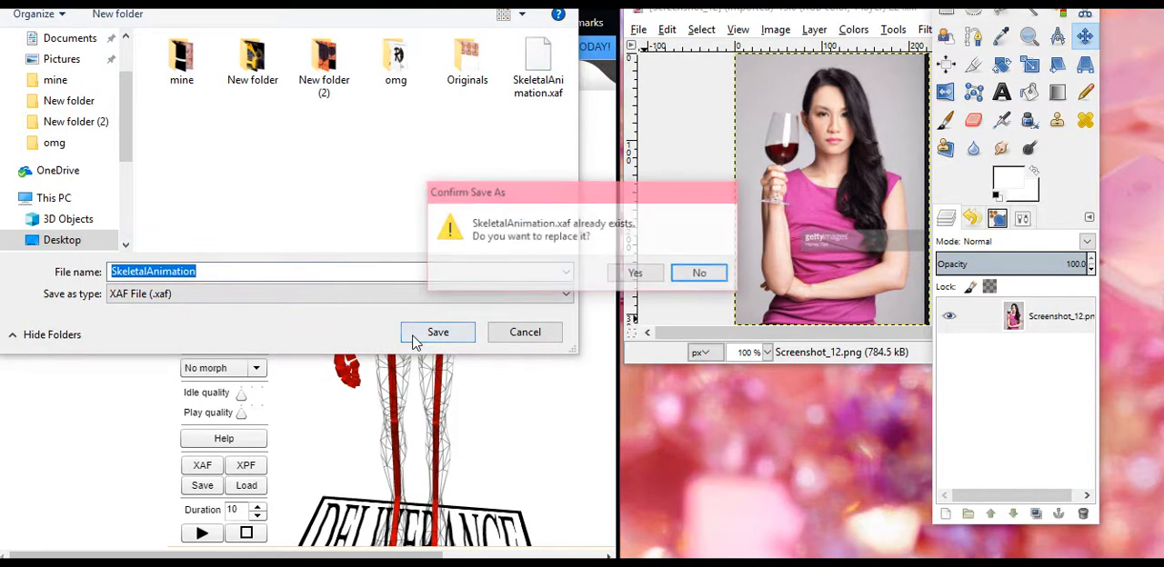
pyautogui.click(638, 275)
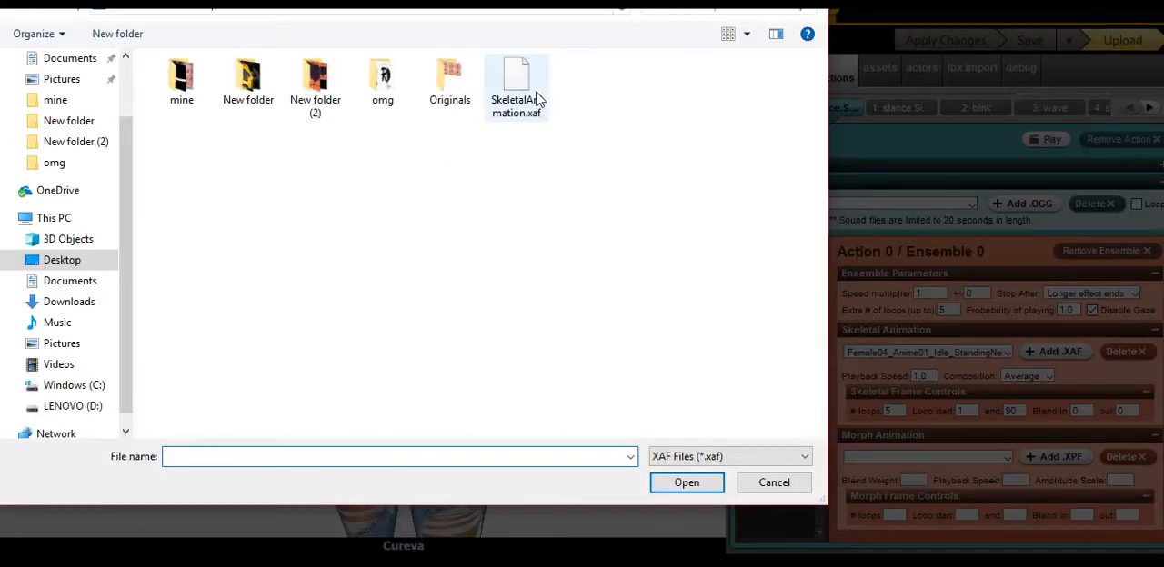
# Assign SkeletalAnimation.xaf as the skeletal animation of ensembles 0, 1 and 2 in Action 0 of the IMVU editor
pyautogui.click(523, 91)
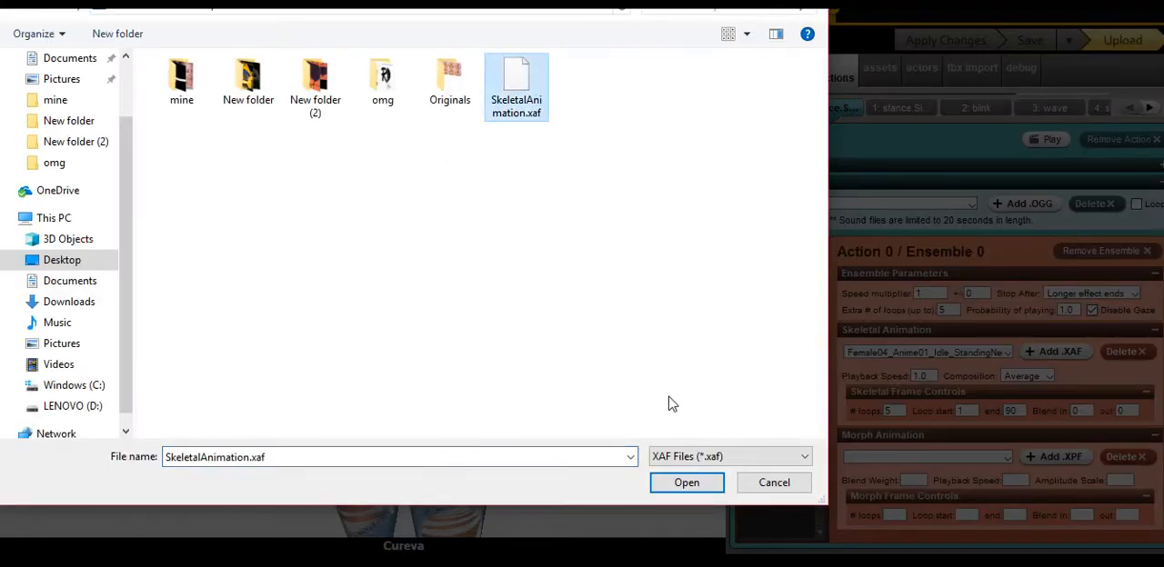
pyautogui.click(687, 482)
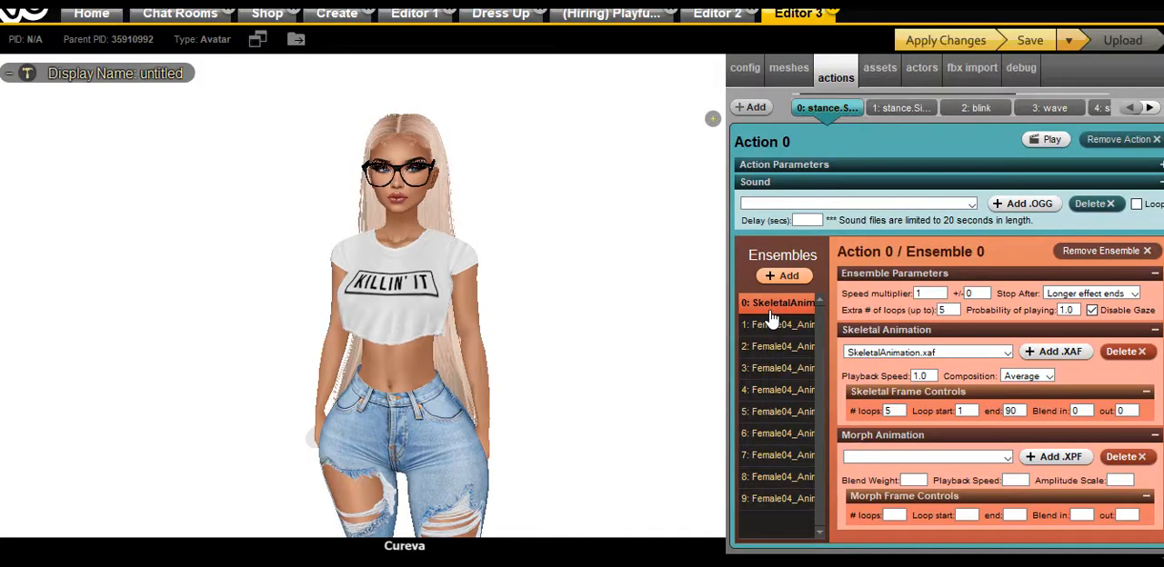
pyautogui.click(773, 325)
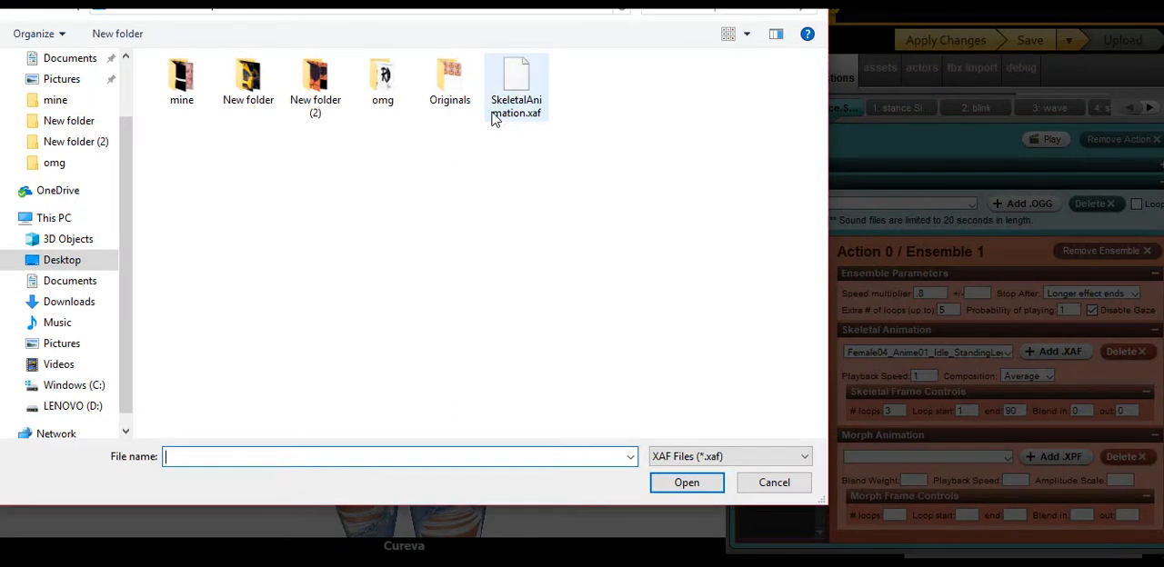
pyautogui.click(496, 117)
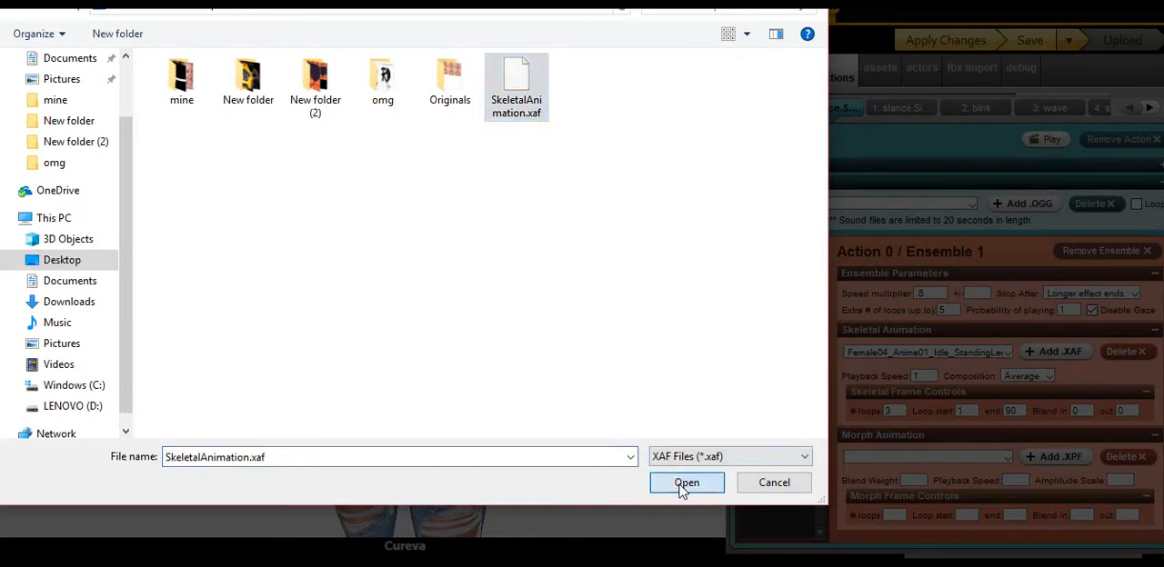
pyautogui.click(687, 483)
pyautogui.click(778, 346)
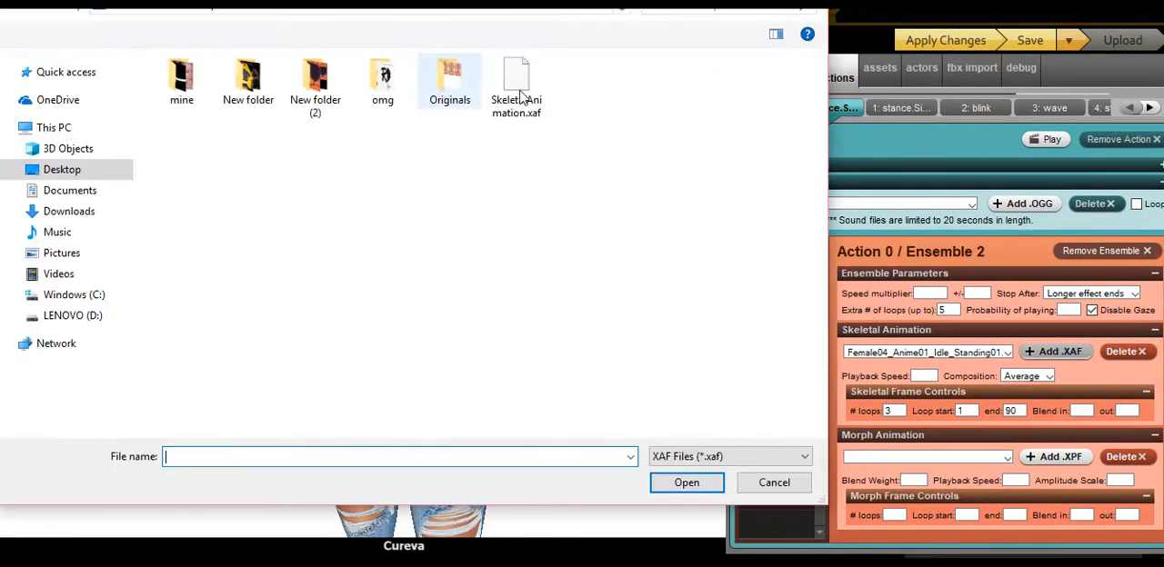
pyautogui.click(543, 111)
pyautogui.click(686, 408)
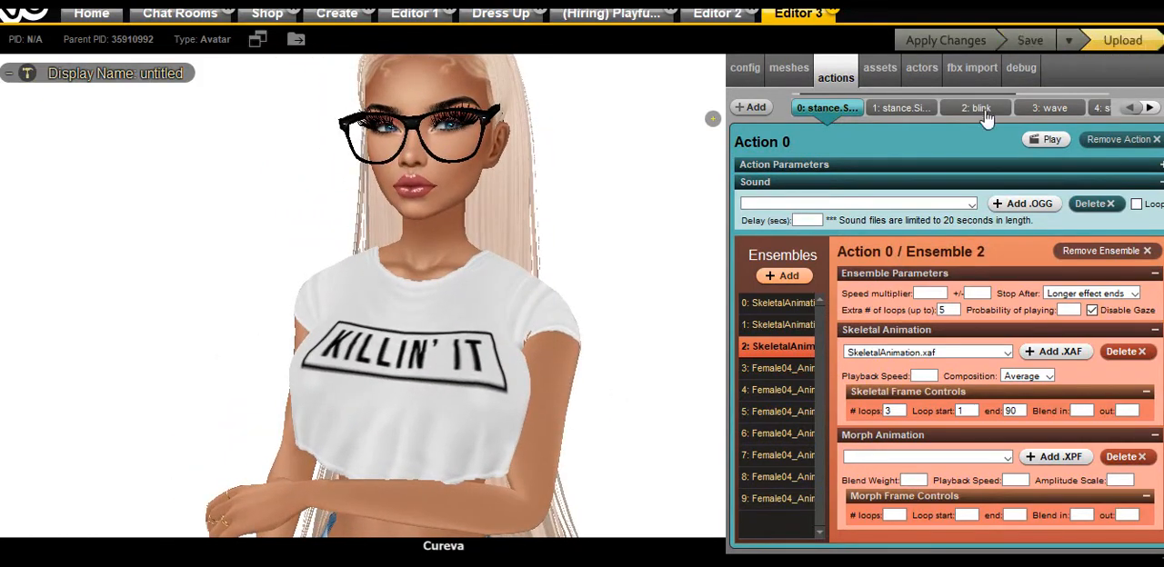
# Switch back to the animator and reference photo, hide the body mesh and bend the skeleton's right forearm upward at the elbow
pyautogui.hotkey('alt', 'Tab')
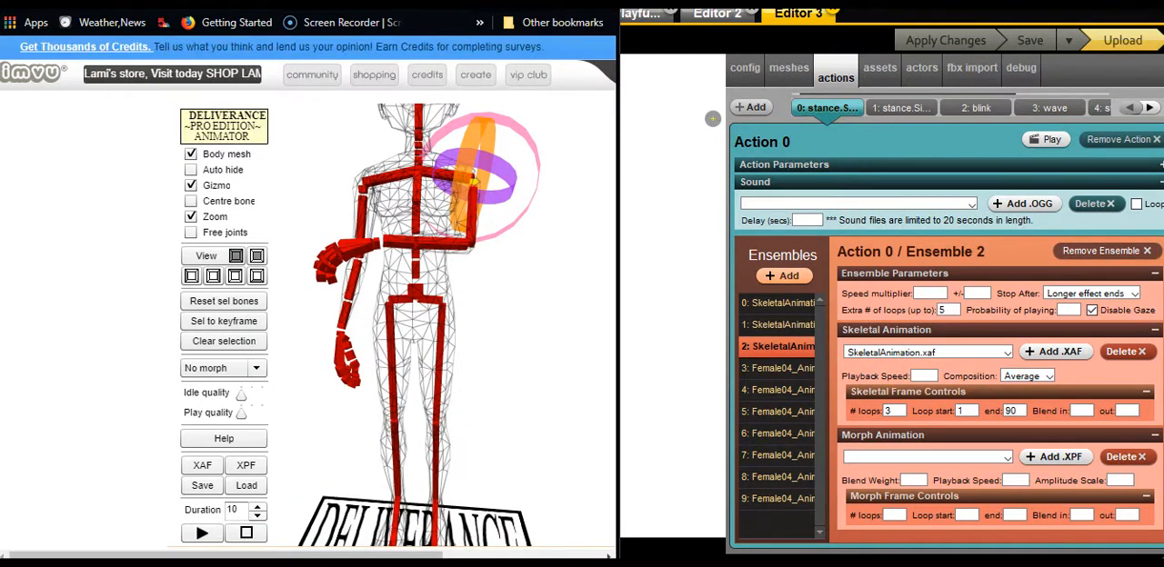
pyautogui.hotkey('alt', 'Tab')
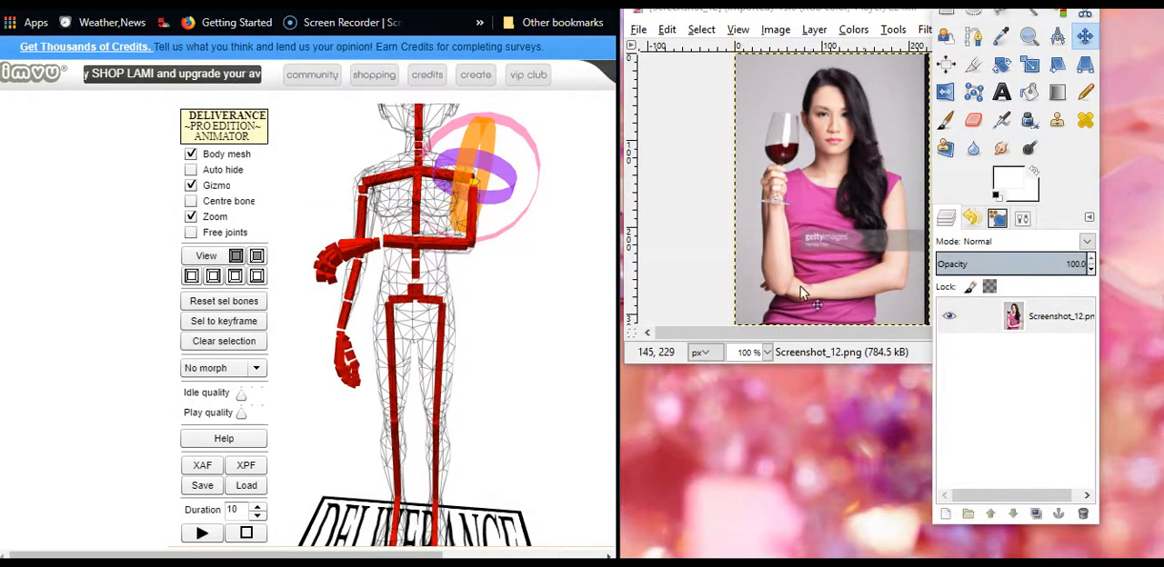
pyautogui.click(363, 219)
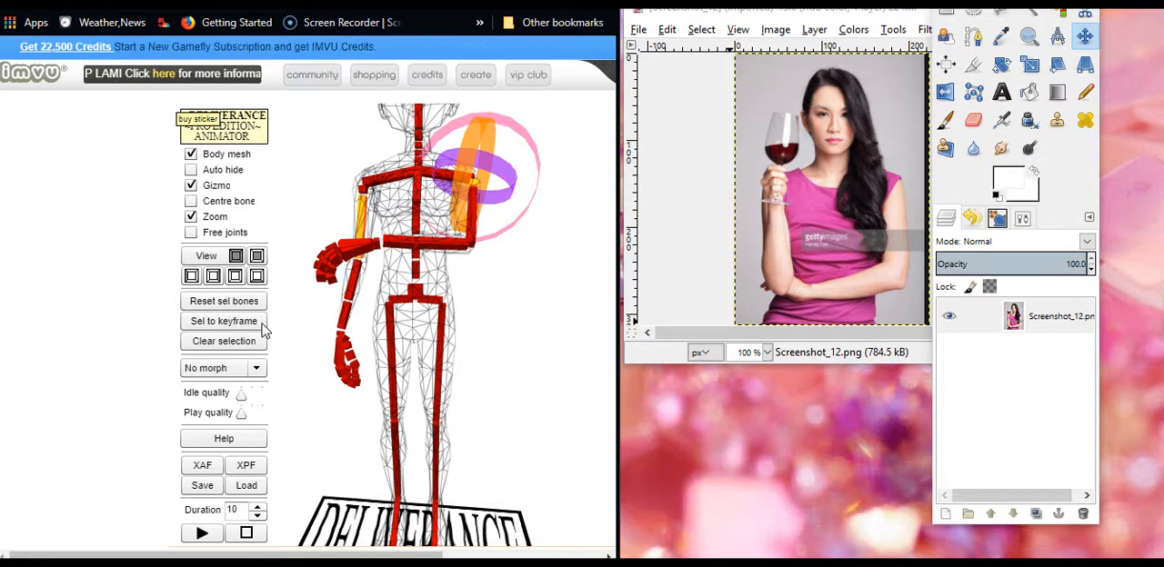
pyautogui.moveTo(554, 390); pyautogui.dragTo(491, 368)
pyautogui.click(365, 219)
pyautogui.click(191, 154)
pyautogui.moveTo(330, 452); pyautogui.dragTo(437, 445)
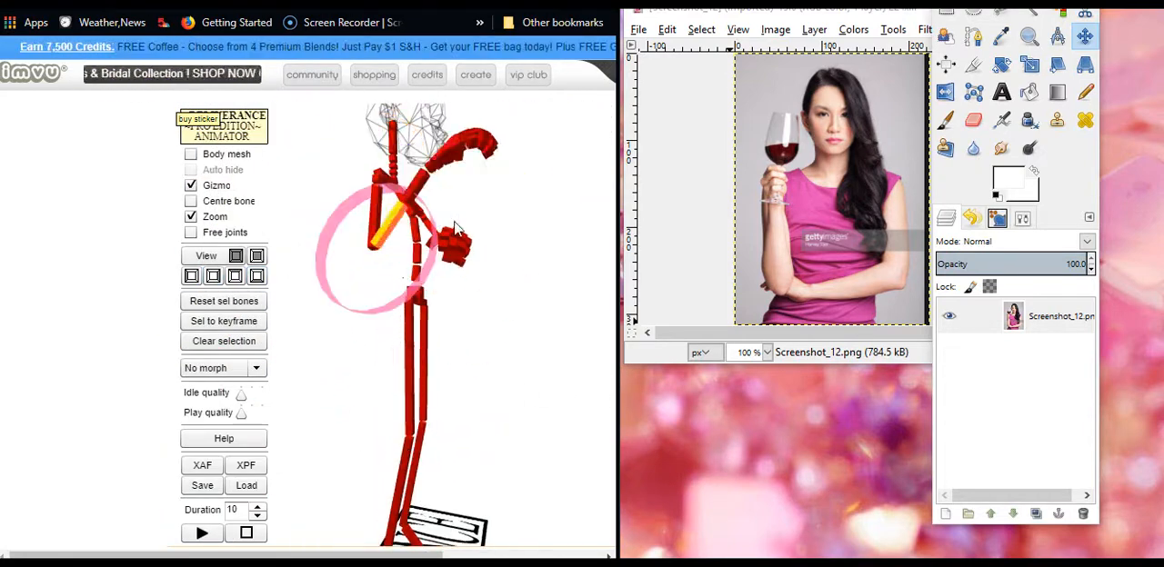
# Rotate the skeleton's right arm so the raised hand stands outside the shoulder, and export the pose as XAF
pyautogui.moveTo(420, 220); pyautogui.dragTo(422, 266)
pyautogui.click(425, 263)
pyautogui.click(414, 262)
pyautogui.moveTo(561, 395); pyautogui.dragTo(491, 401)
pyautogui.click(357, 177)
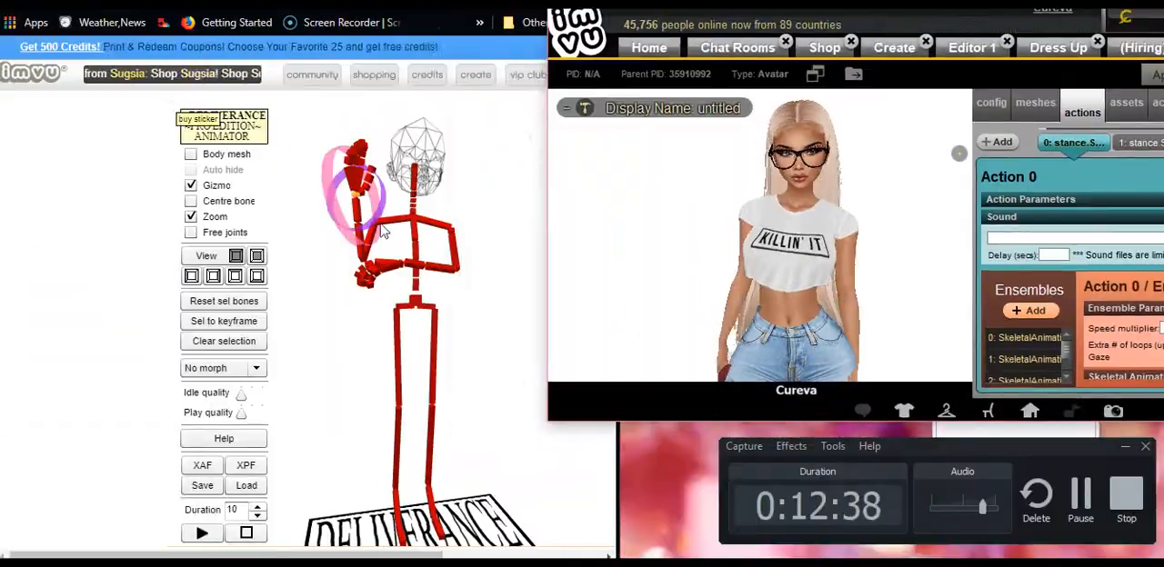
pyautogui.moveTo(509, 364)
pyautogui.mouseDown()
pyautogui.moveTo(510, 418)
pyautogui.moveTo(491, 364)
pyautogui.moveTo(569, 141)
pyautogui.moveTo(509, 272)
pyautogui.mouseUp()
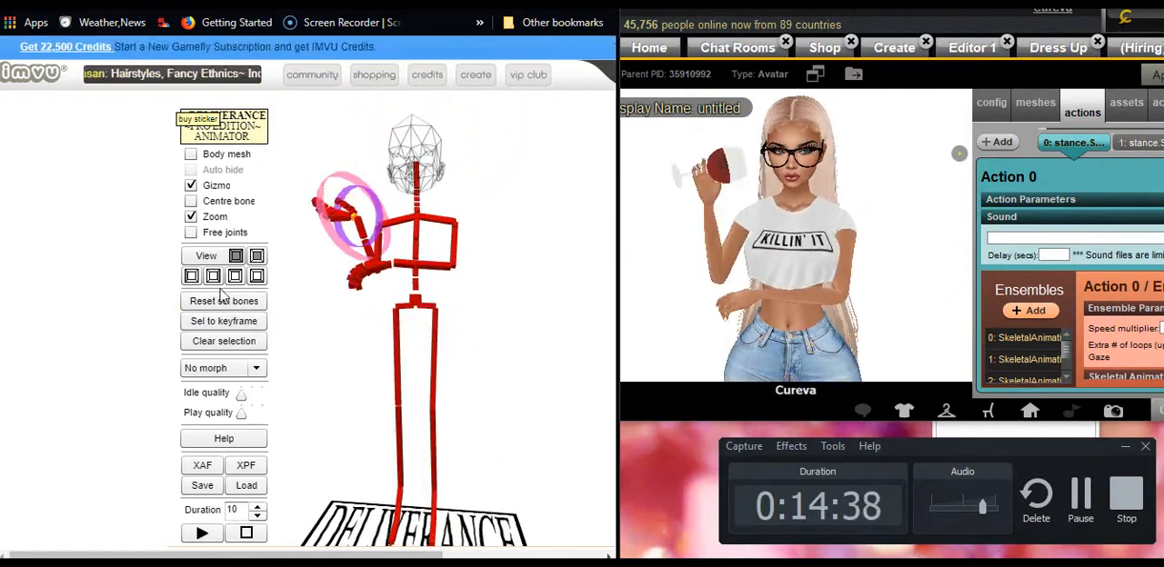
pyautogui.click(202, 466)
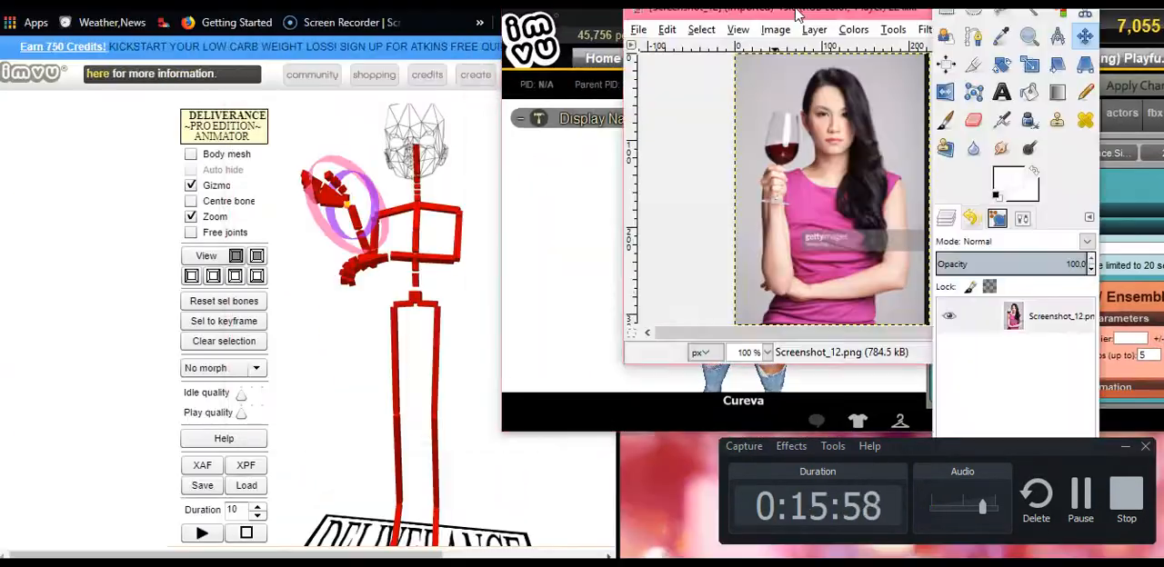
# Move the GIMP reference window lower beside the animator and adjust the rotation of the skeleton's raised right hand
pyautogui.moveTo(727, 13); pyautogui.dragTo(658, 110)
pyautogui.moveTo(369, 214); pyautogui.dragTo(400, 205)
pyautogui.moveTo(510, 364)
pyautogui.mouseDown()
pyautogui.moveTo(546, 364)
pyautogui.moveTo(491, 363)
pyautogui.mouseUp()
# Assign SkeletalAnimation.xaf as the skeletal animation of ensembles 5 to 9 in Action 0 of the IMVU editor
pyautogui.doubleClick(1099, 12)
pyautogui.click(778, 412)
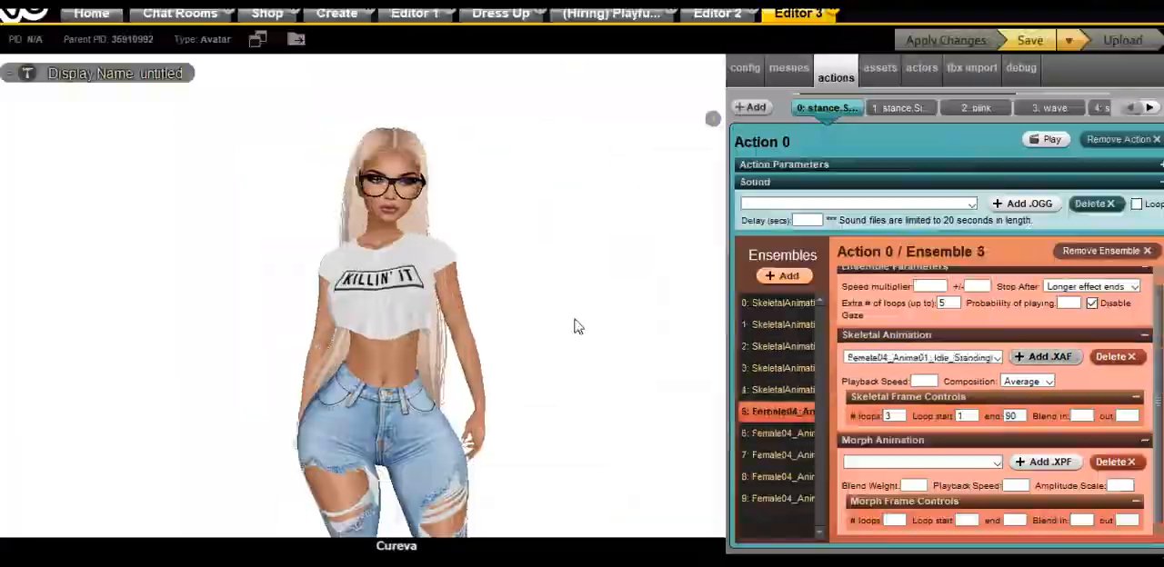
pyautogui.click(778, 433)
pyautogui.click(778, 455)
pyautogui.scroll(5, 412, 437)
pyautogui.doubleClick(613, 5)
pyautogui.doubleClick(613, 9)
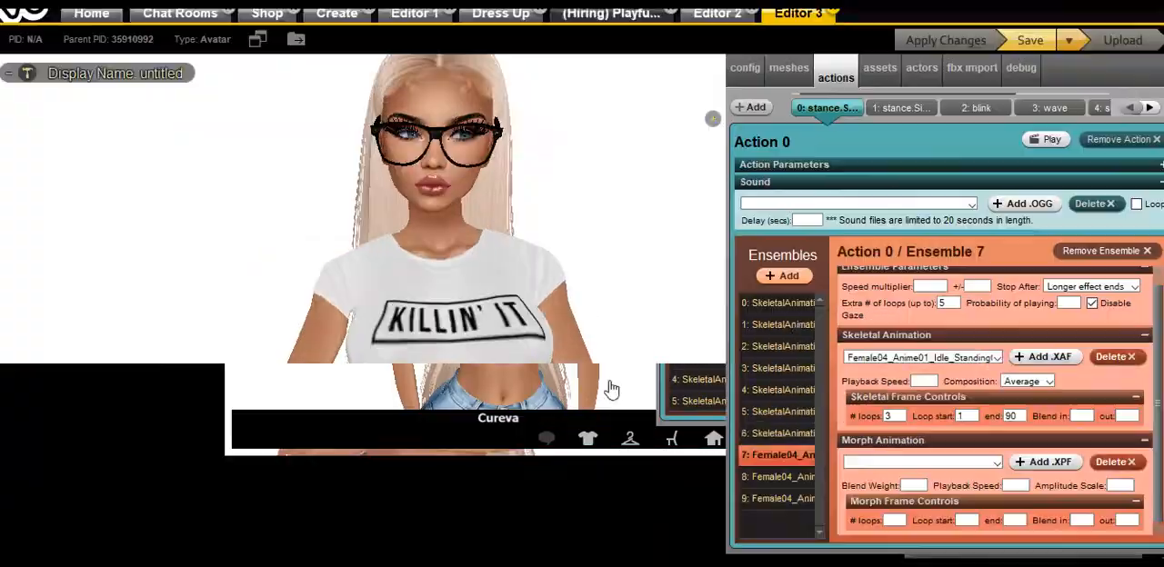
pyautogui.click(778, 477)
pyautogui.click(778, 500)
pyautogui.click(1035, 359)
# Show the body mesh in the animator, re-pose the skeleton's left forearm at the elbow and export the pose as XAF
pyautogui.moveTo(552, 239); pyautogui.dragTo(439, 297)
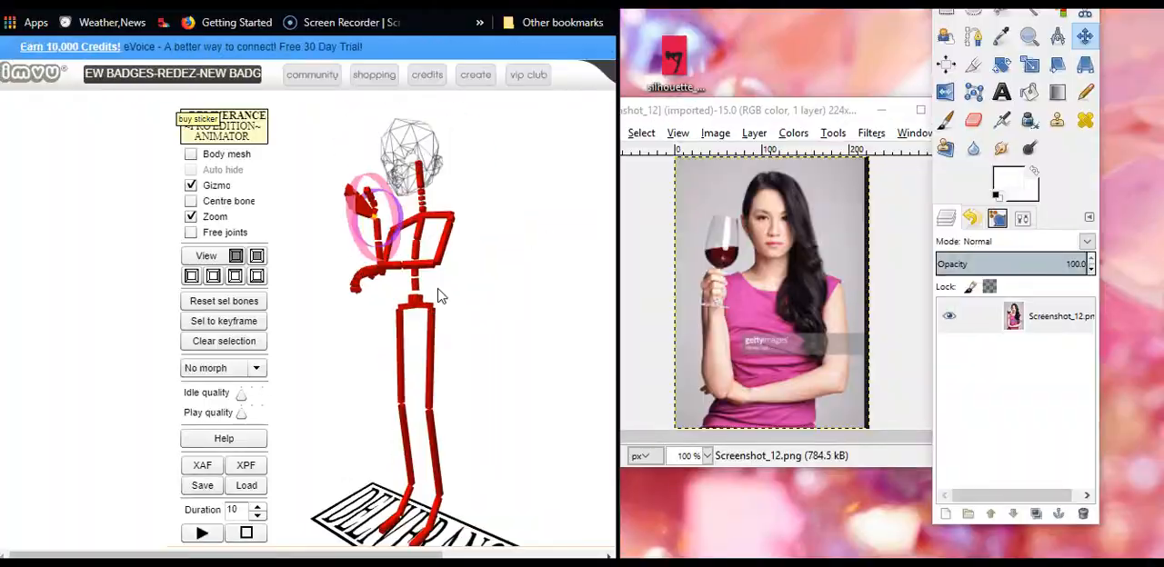
pyautogui.click(1072, 352)
pyautogui.scroll(-5, 436, 364)
pyautogui.doubleClick(636, 7)
pyautogui.click(427, 364)
pyautogui.moveTo(509, 391)
pyautogui.mouseDown()
pyautogui.moveTo(409, 408)
pyautogui.moveTo(421, 430)
pyautogui.mouseUp()
pyautogui.scroll(5, 421, 430)
pyautogui.click(191, 153)
pyautogui.moveTo(509, 391); pyautogui.dragTo(437, 391)
pyautogui.click(438, 273)
pyautogui.moveTo(438, 273); pyautogui.dragTo(459, 318)
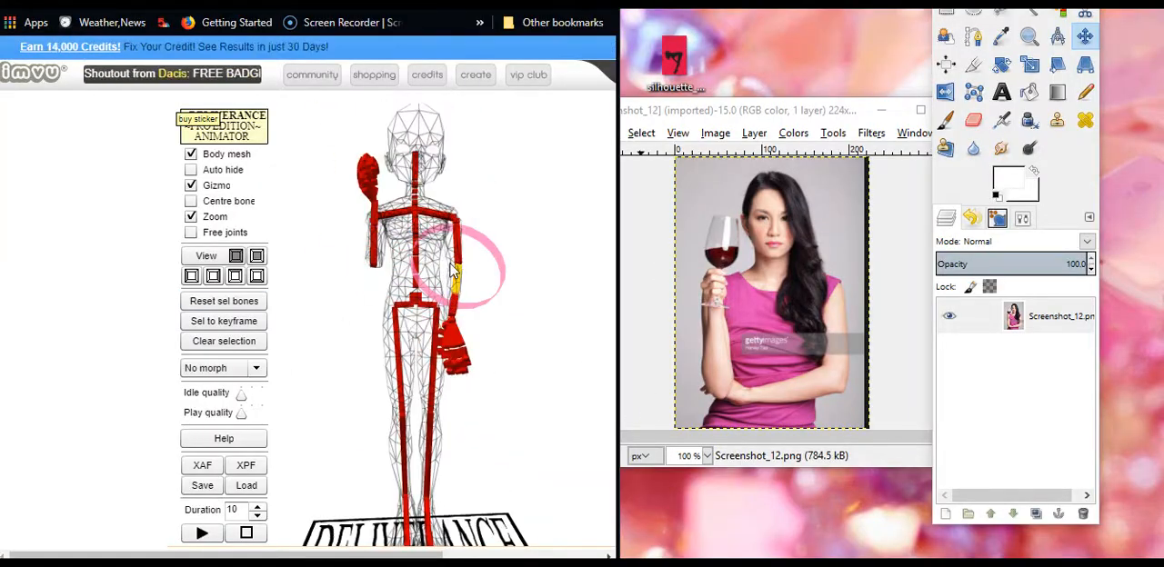
pyautogui.click(202, 465)
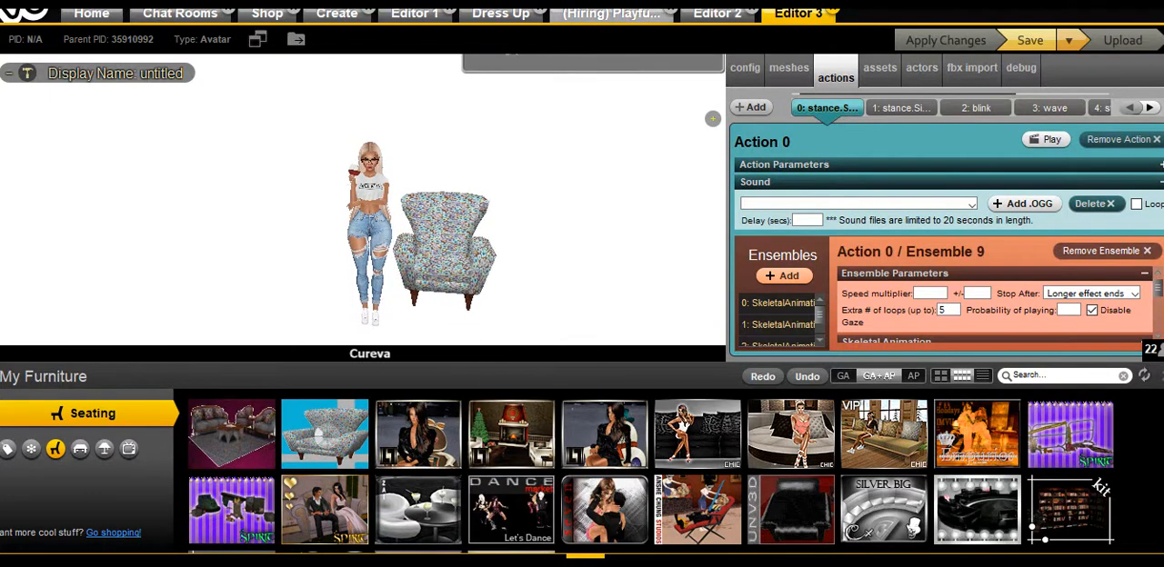
# Seat the avatar in the patterned armchair and browse the product's actions, returning to Action 1, the seated stance
pyautogui.click(462, 285)
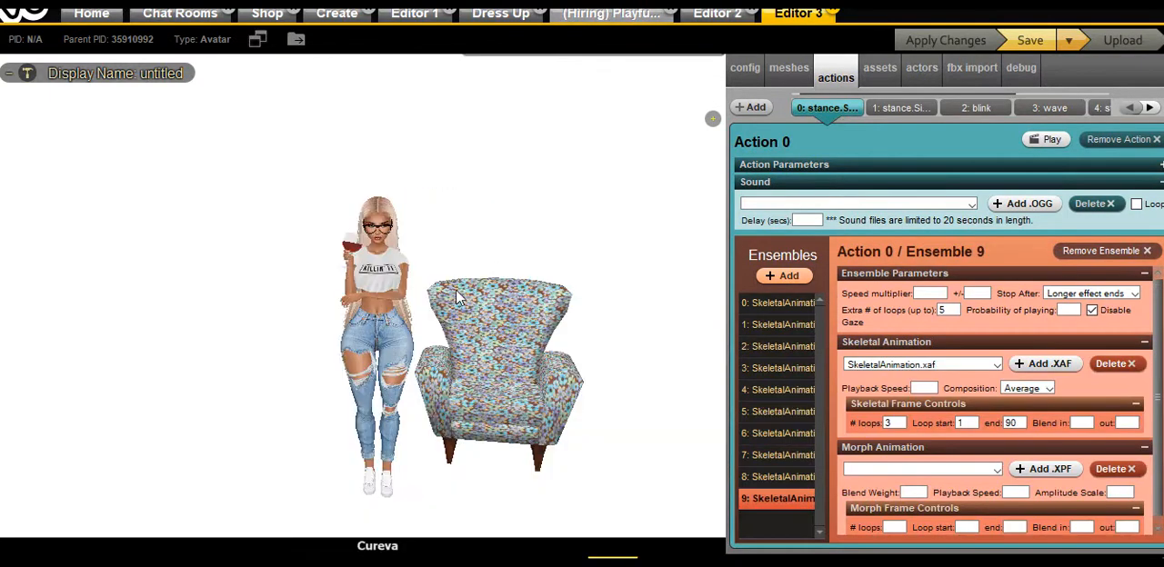
pyautogui.click(492, 382)
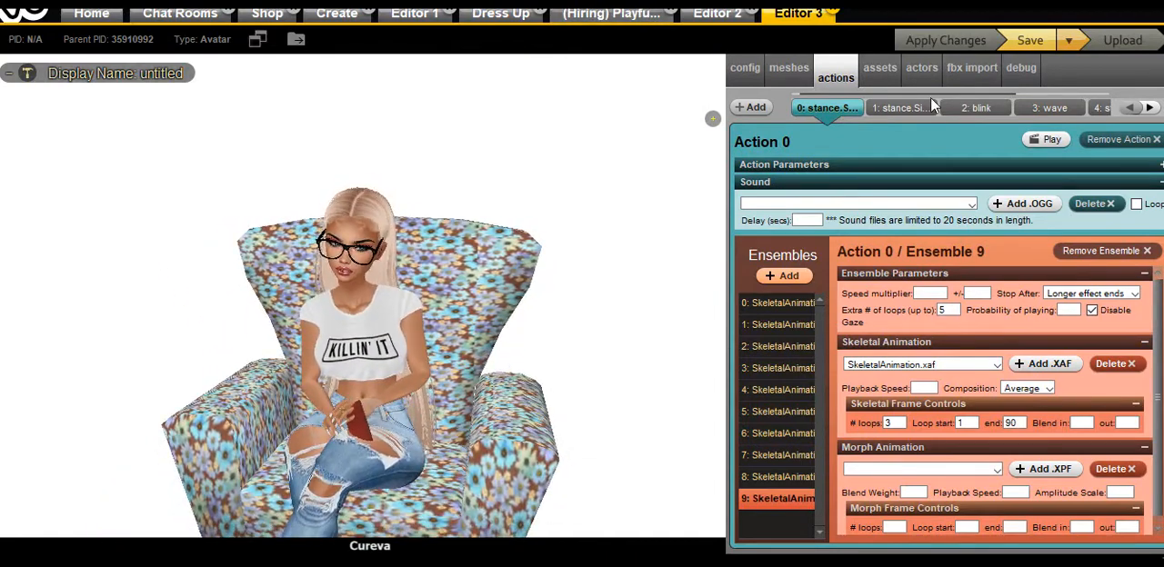
pyautogui.click(915, 109)
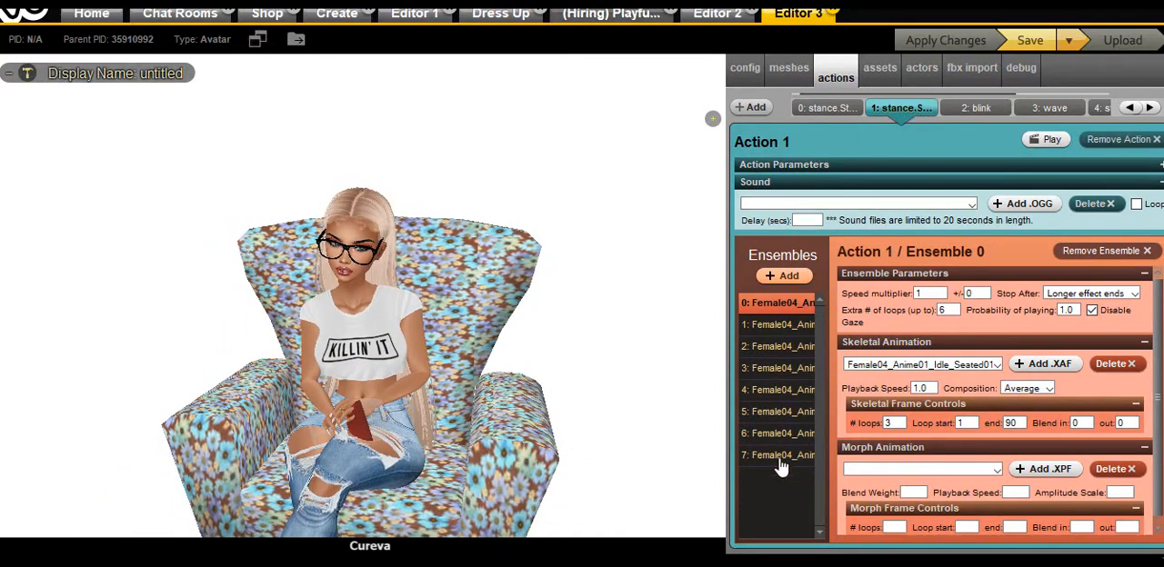
pyautogui.click(1151, 108)
pyautogui.click(1151, 109)
pyautogui.click(1150, 108)
pyautogui.click(1151, 109)
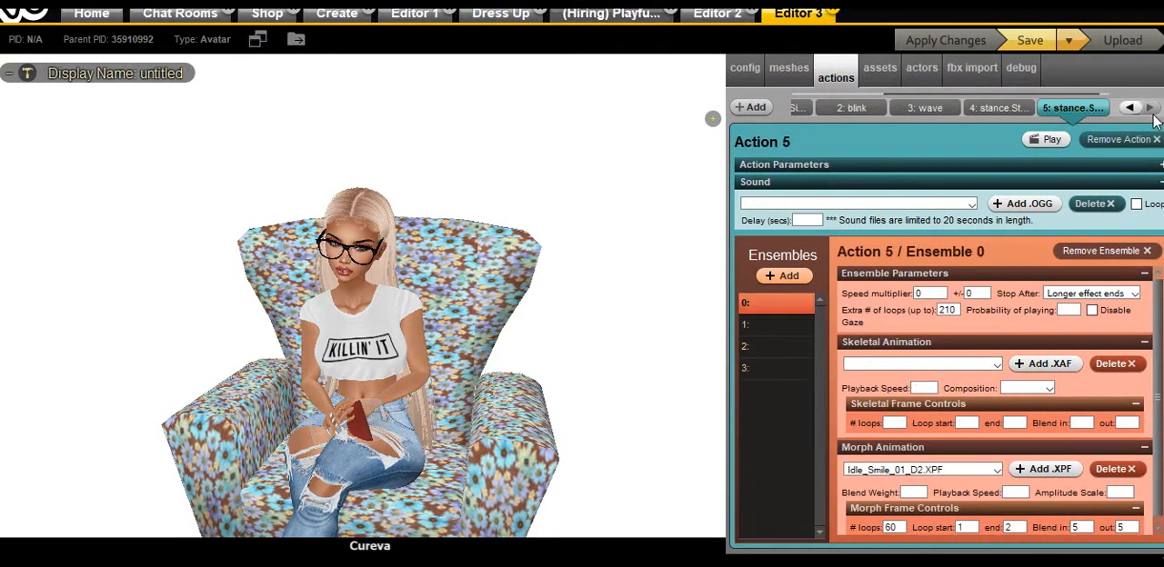
pyautogui.click(1130, 108)
pyautogui.click(1131, 108)
# Compare the standing stance in Action 0 with the seated stance in Action 1, viewing the seated avatar up close
pyautogui.click(1130, 109)
pyautogui.click(1130, 108)
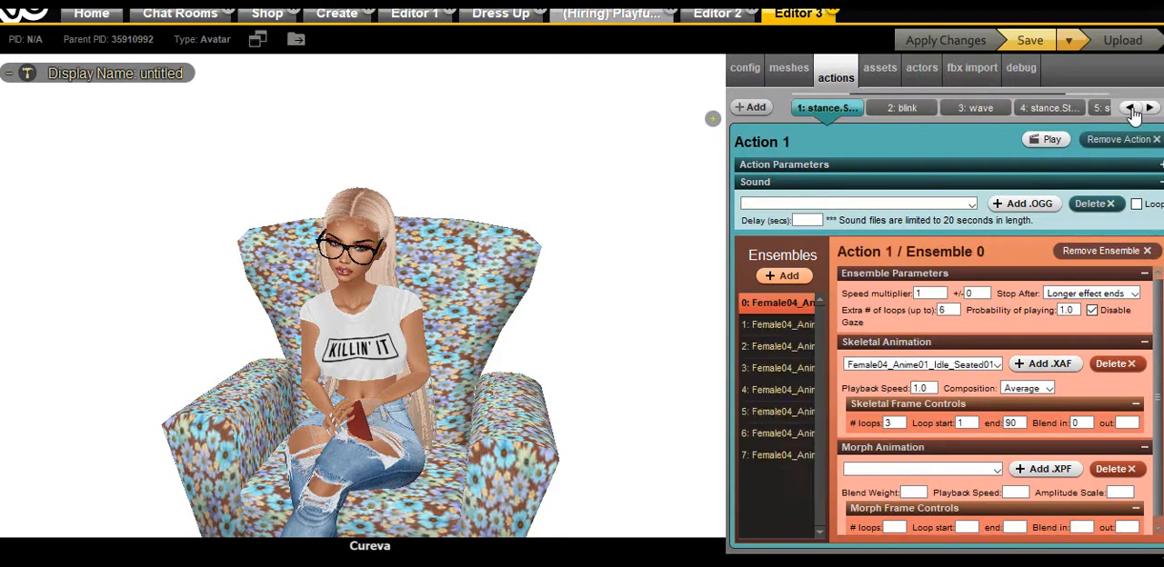
pyautogui.click(1131, 108)
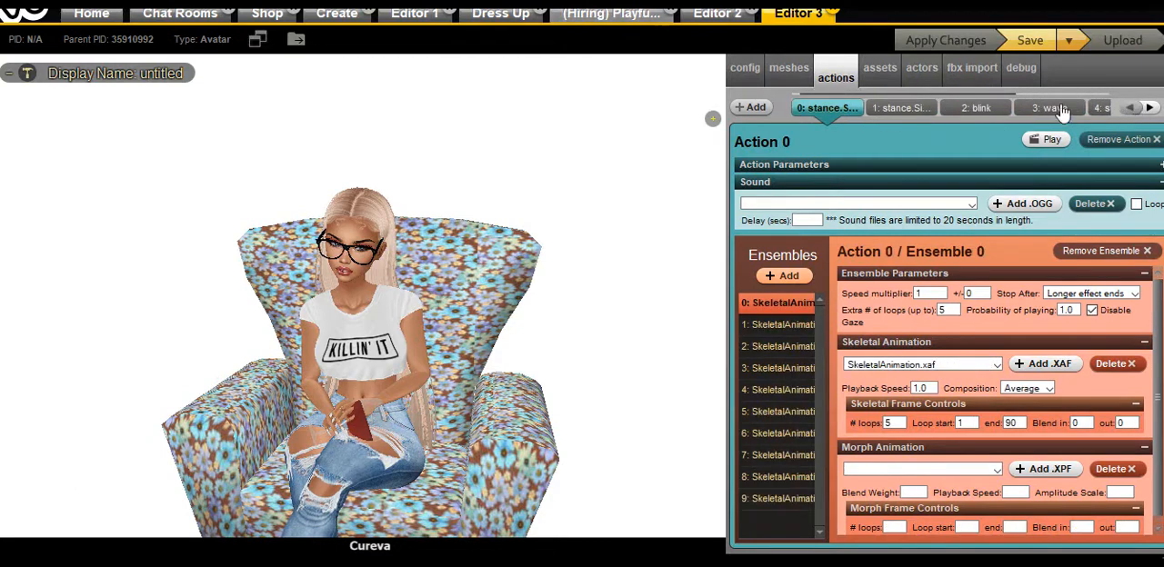
pyautogui.click(896, 109)
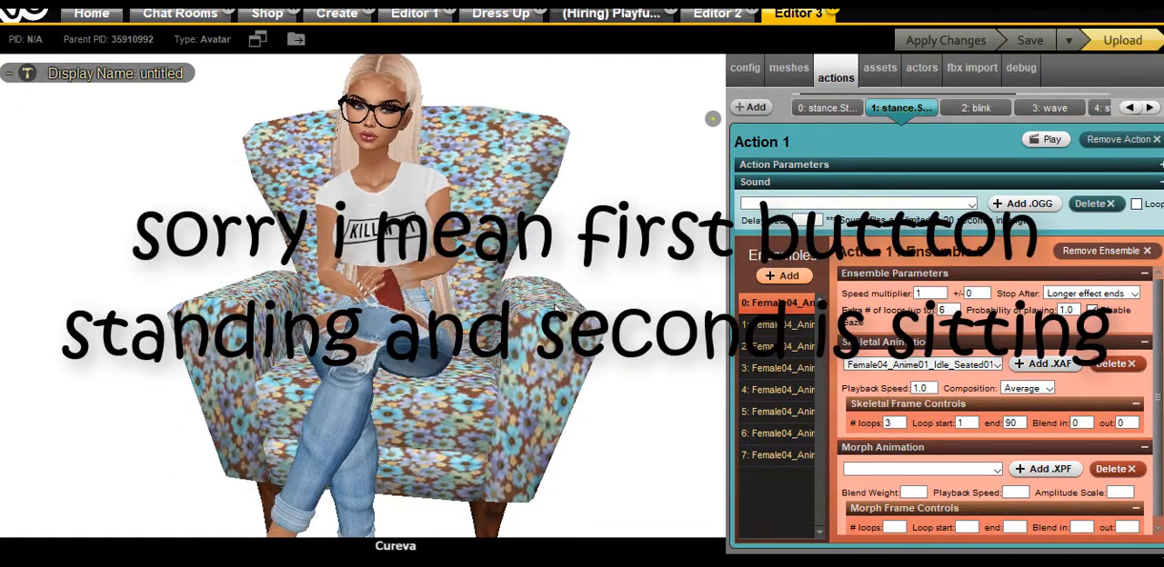
pyautogui.scroll(3, 575, 348)
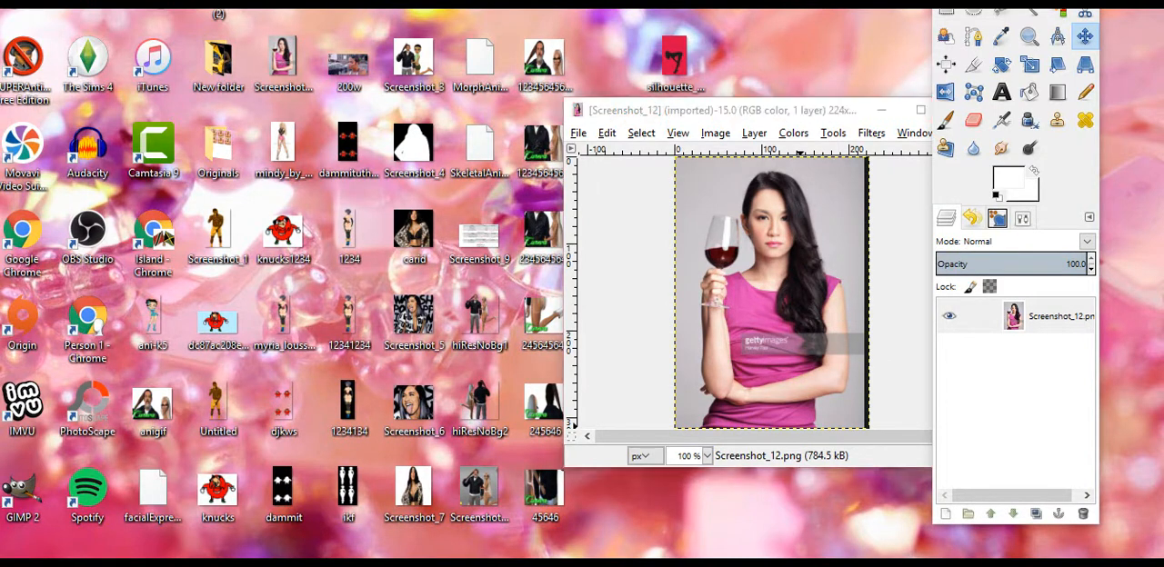
# Switch to the browser page with the Deliverance animator and bring the whole skeleton into view
pyautogui.hotkey('alt', 'Tab')
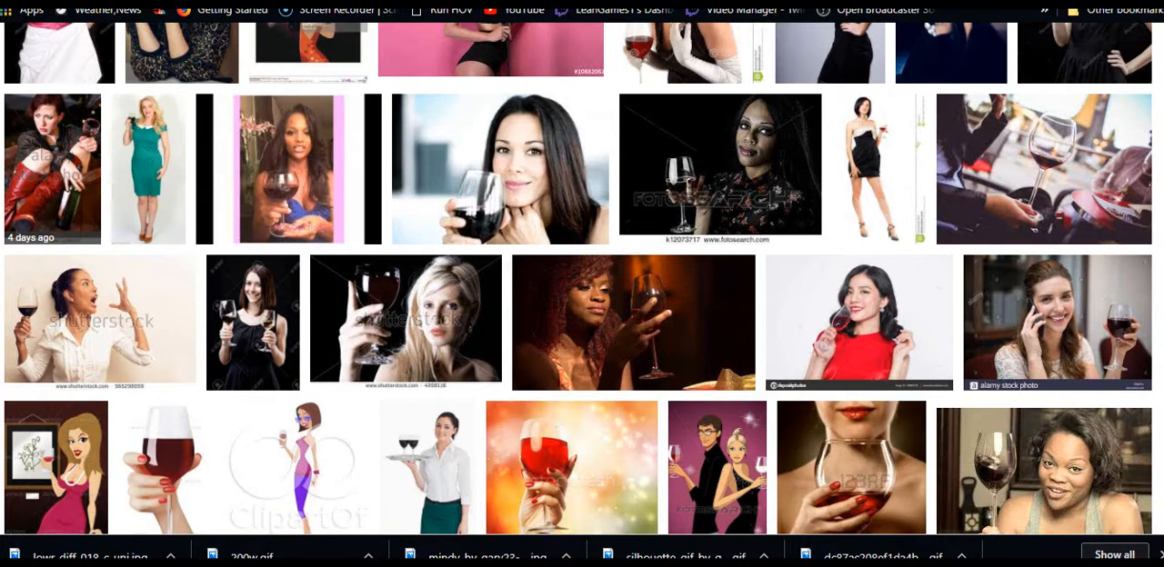
pyautogui.hotkey('ctrl', 'Tab')
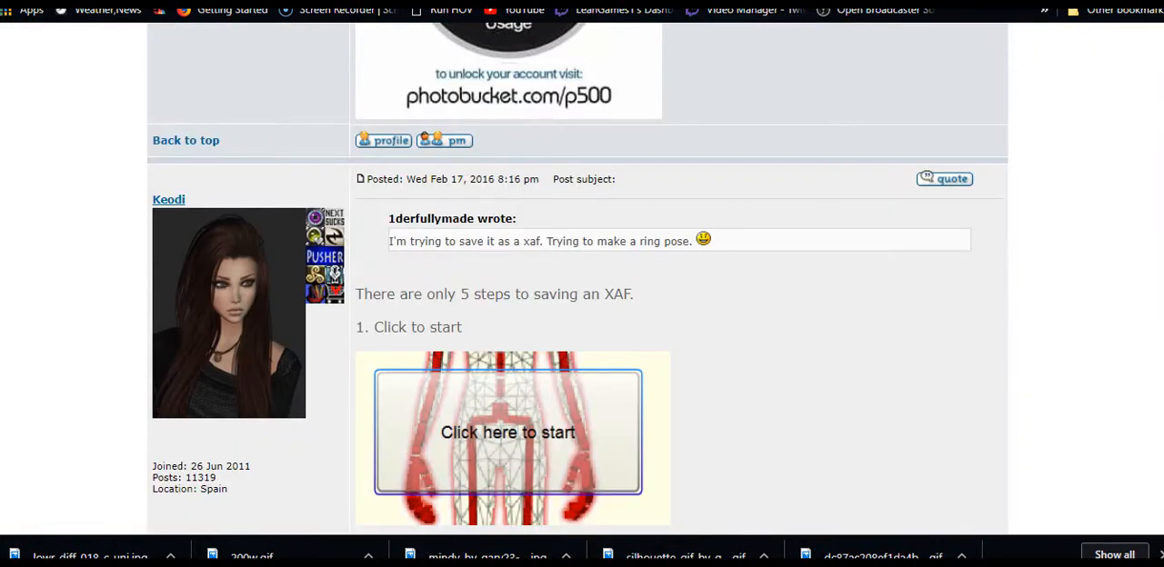
pyautogui.hotkey('ctrl', 'Tab')
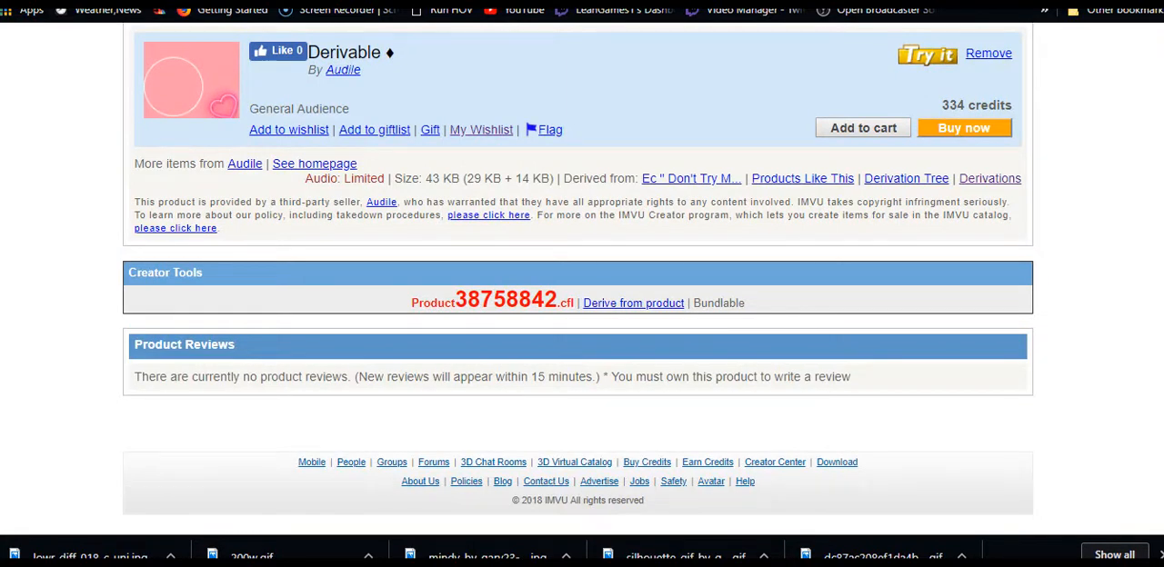
pyautogui.hotkey('ctrl', 'Tab')
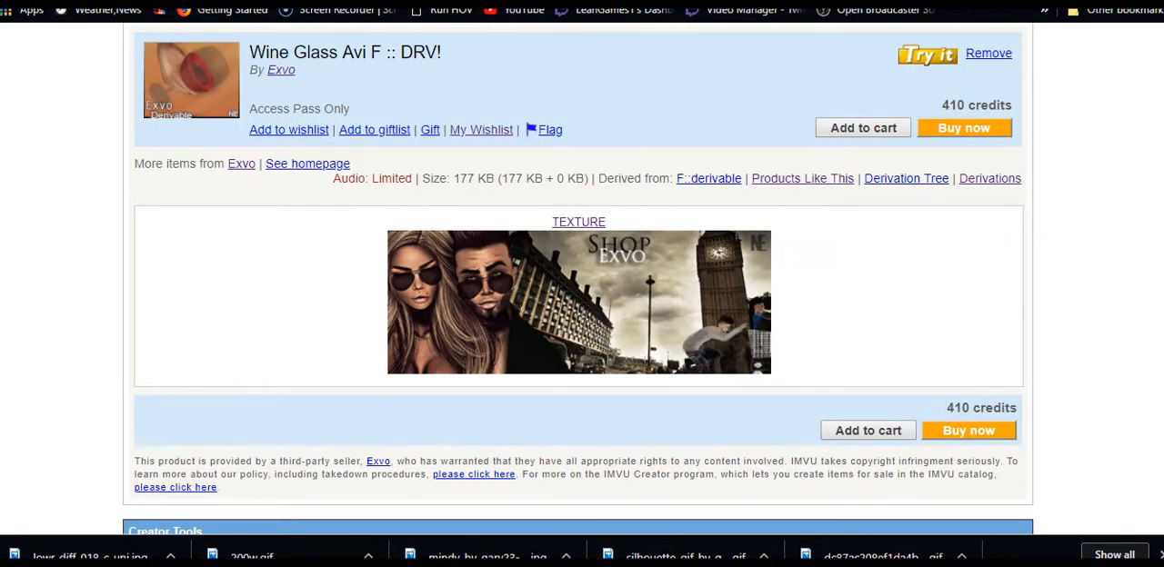
pyautogui.hotkey('ctrl', 'Tab')
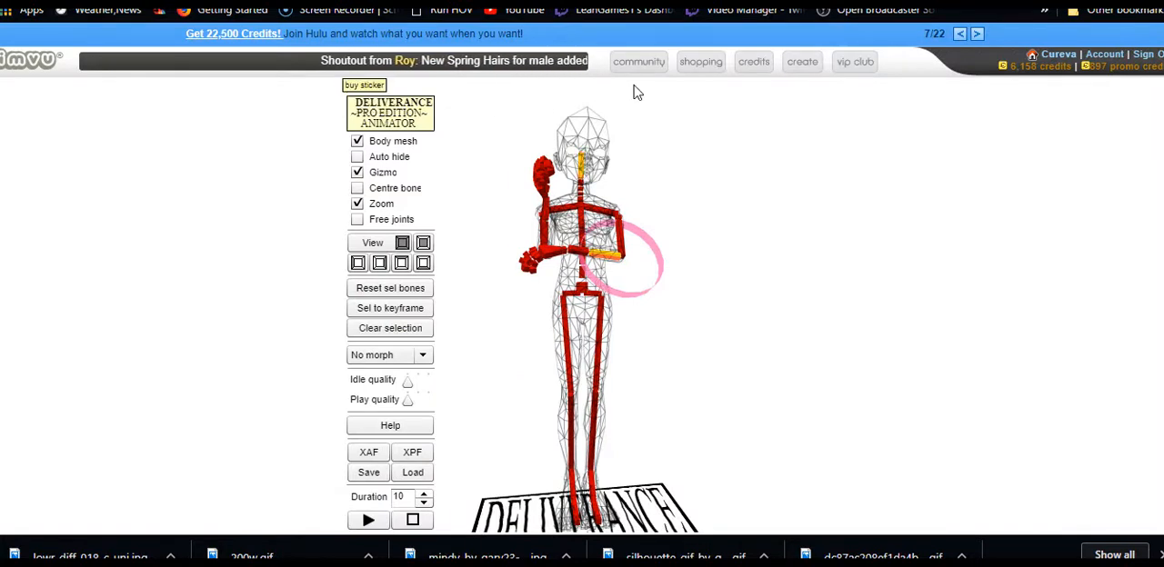
pyautogui.moveTo(834, 260); pyautogui.dragTo(824, 281)
pyautogui.scroll(-5, 817, 290)
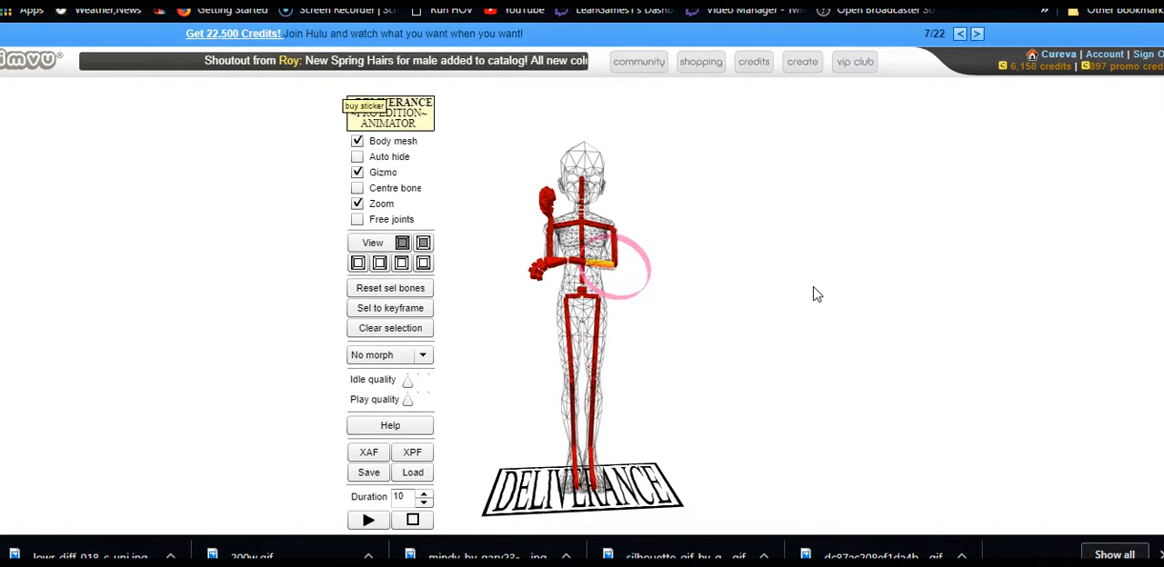
# Hide the body mesh and lower the whole skeleton from its pelvis bone so the feet pass below the floor plate
pyautogui.click(356, 142)
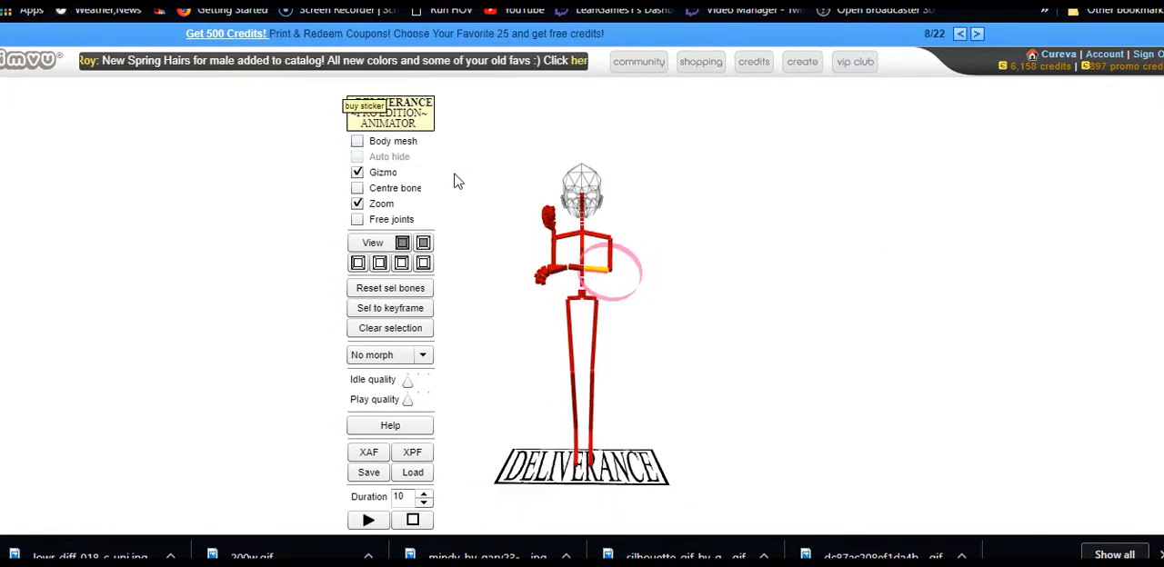
pyautogui.click(587, 303)
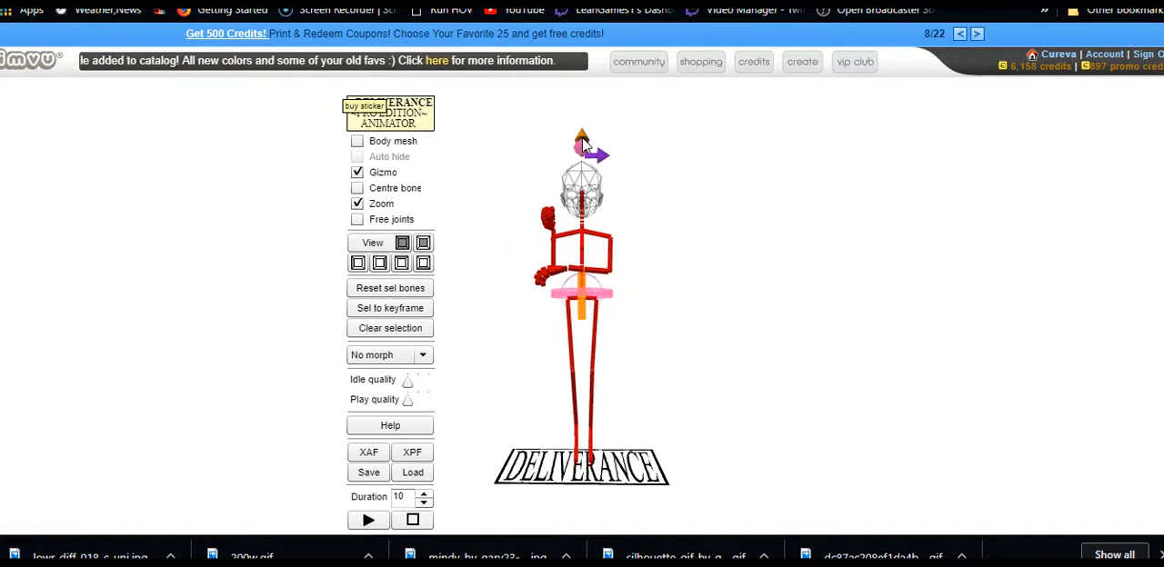
pyautogui.moveTo(583, 145); pyautogui.dragTo(577, 257)
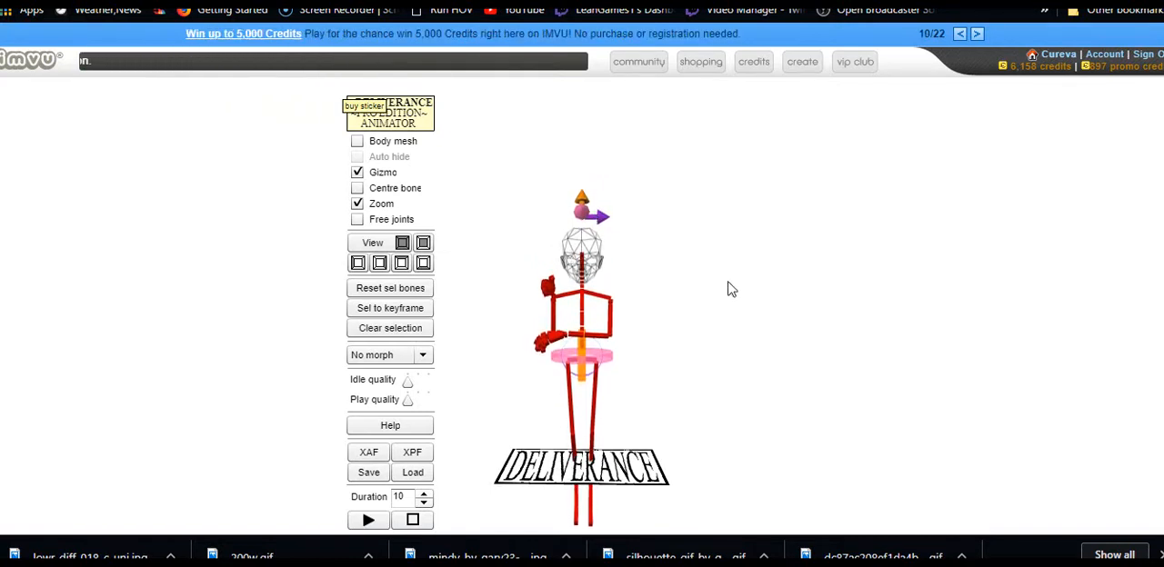
# Straighten the skeleton's left forearm down beside the hip and adjust the rotation of the left hand
pyautogui.moveTo(769, 341); pyautogui.dragTo(853, 341)
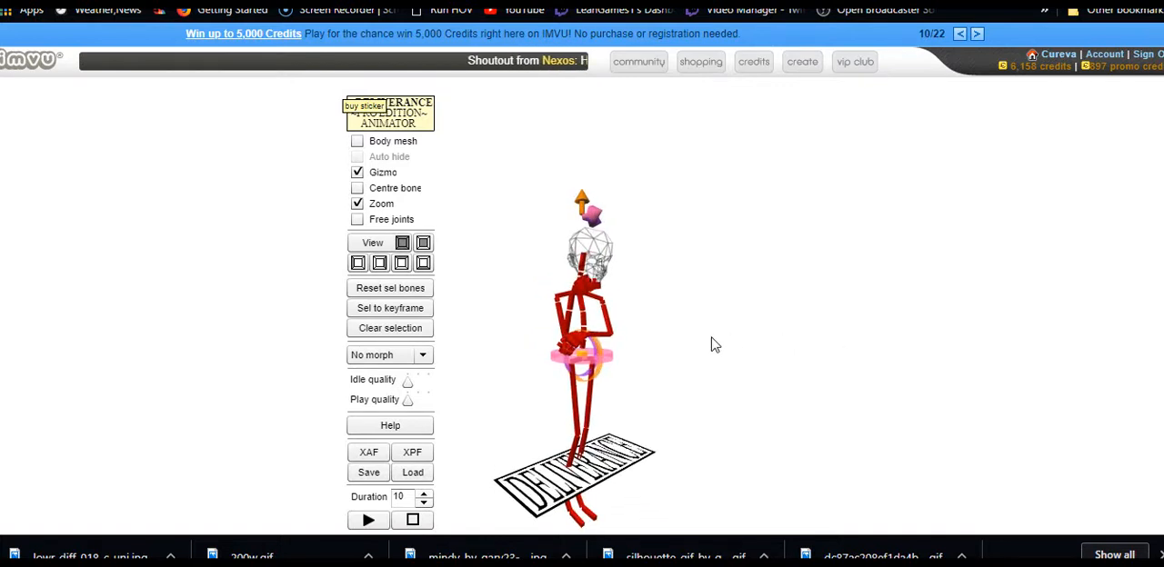
pyautogui.click(602, 341)
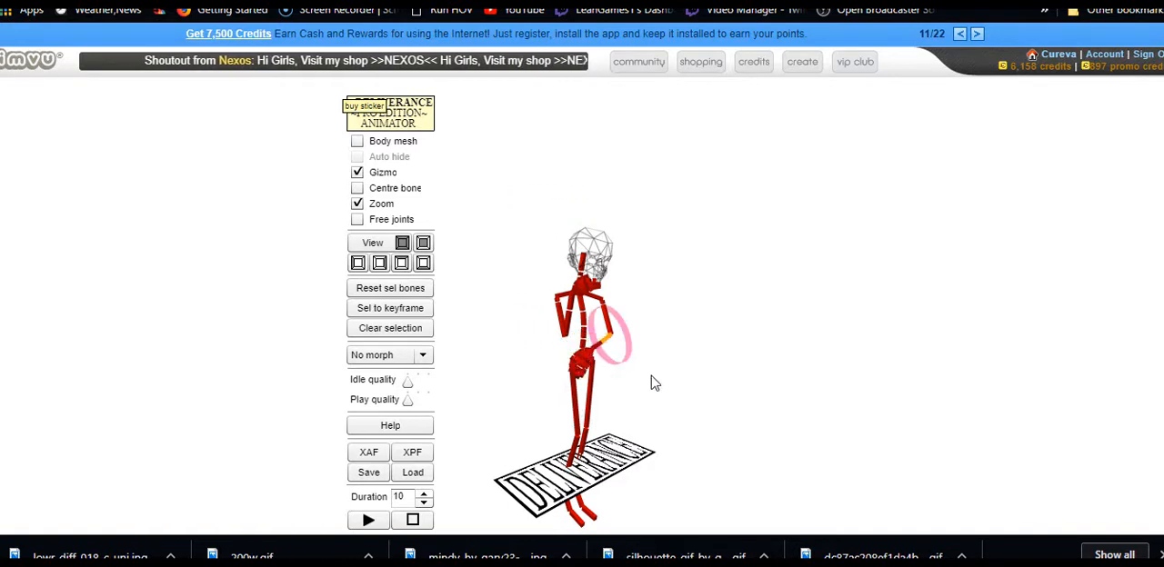
pyautogui.moveTo(696, 380); pyautogui.dragTo(736, 373)
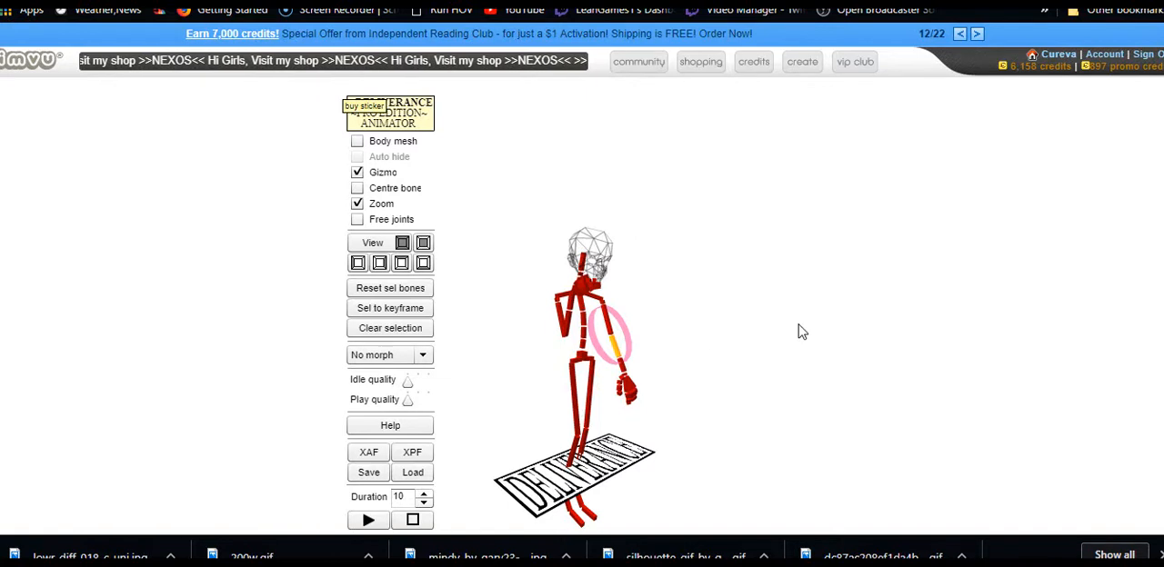
pyautogui.moveTo(802, 332); pyautogui.dragTo(651, 392)
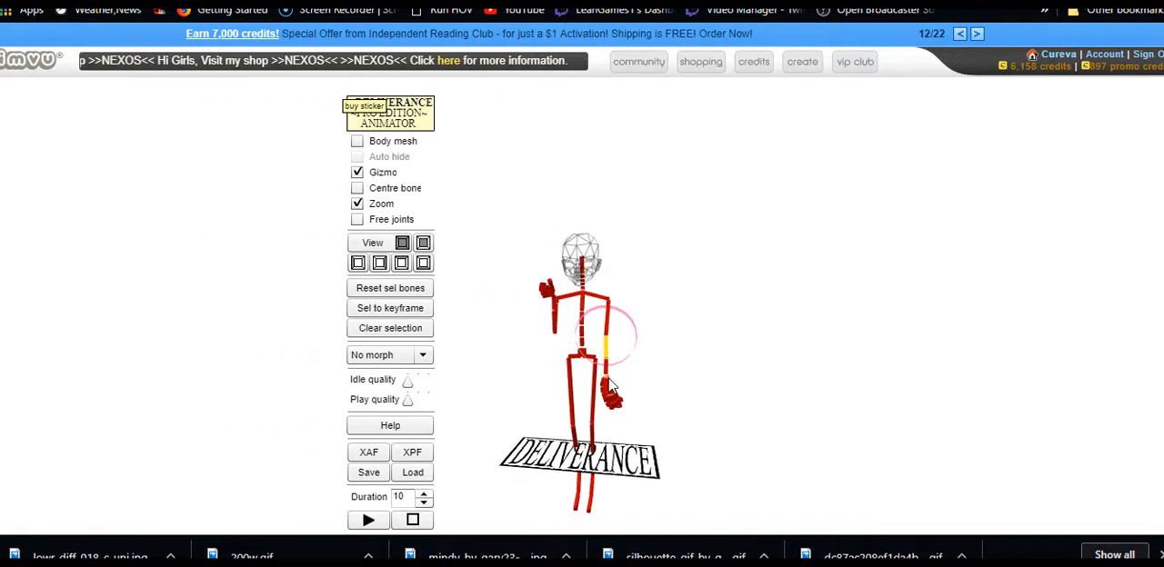
pyautogui.click(610, 387)
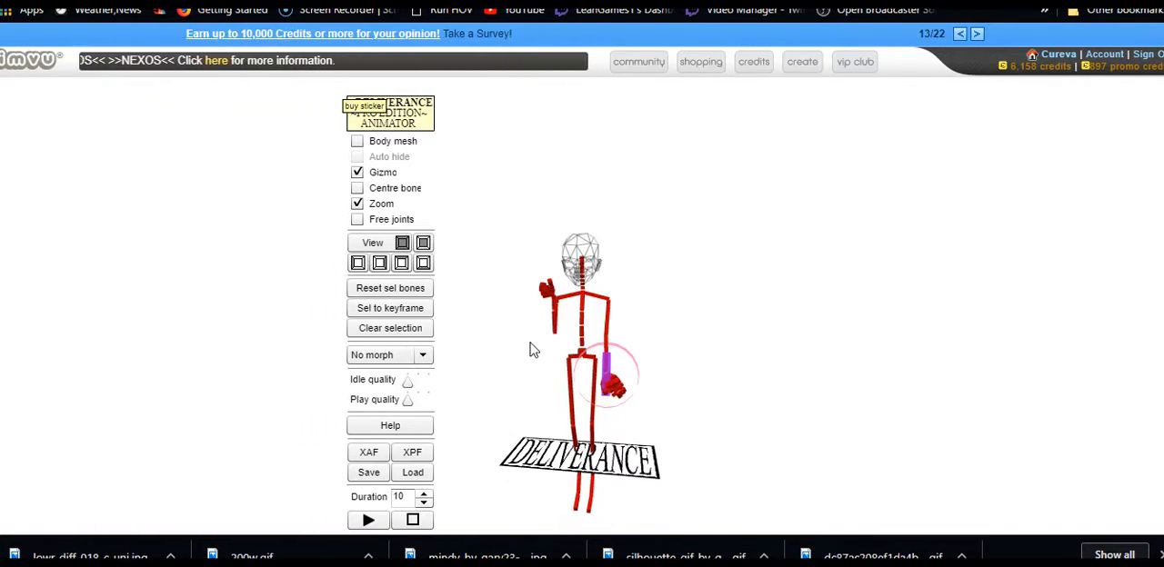
# Rotate the skeleton's right thigh outward and forward, and raise the left thigh forward into a sitting position
pyautogui.click(571, 401)
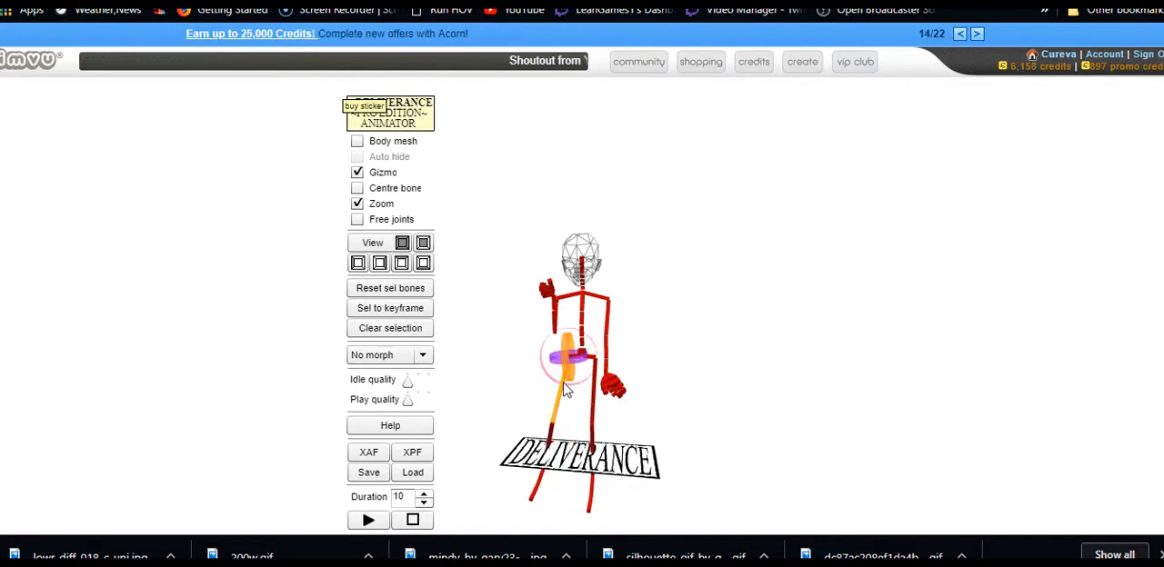
pyautogui.moveTo(609, 275); pyautogui.dragTo(656, 186)
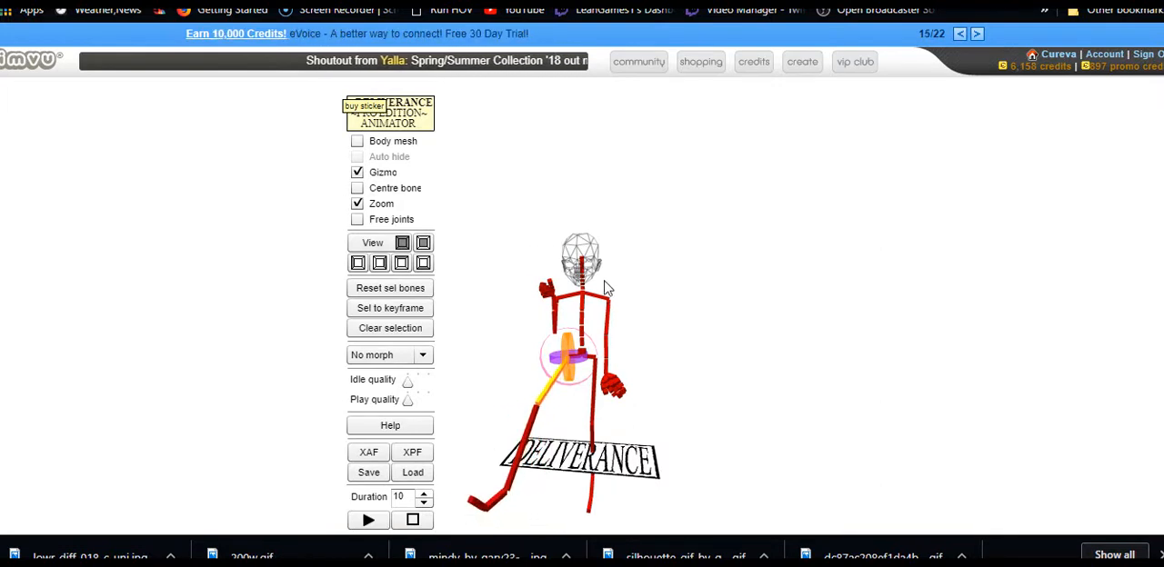
pyautogui.click(597, 401)
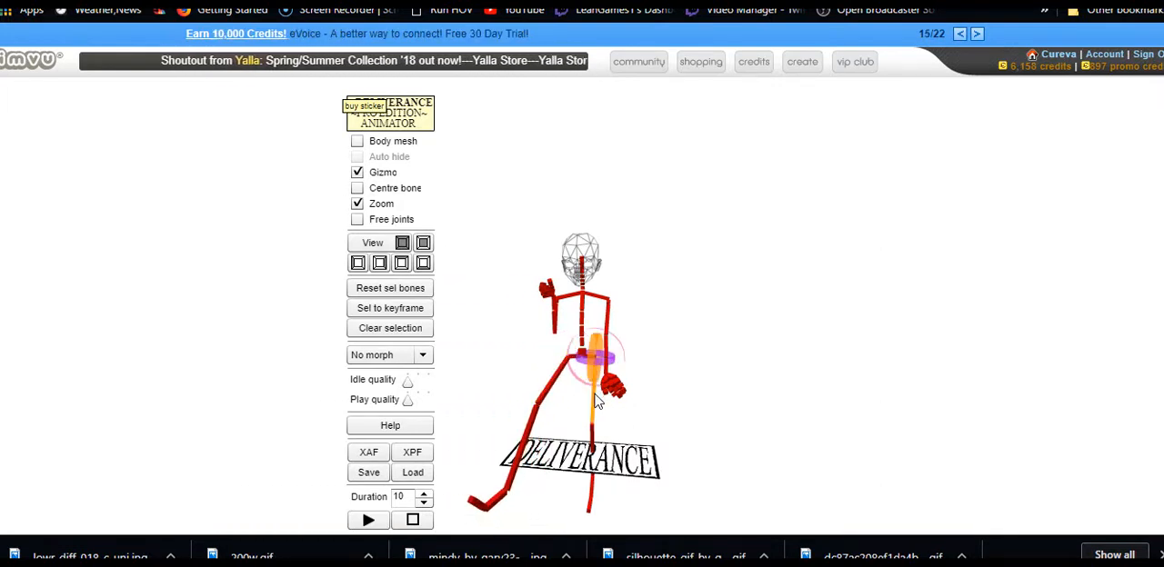
pyautogui.moveTo(593, 366); pyautogui.dragTo(602, 325)
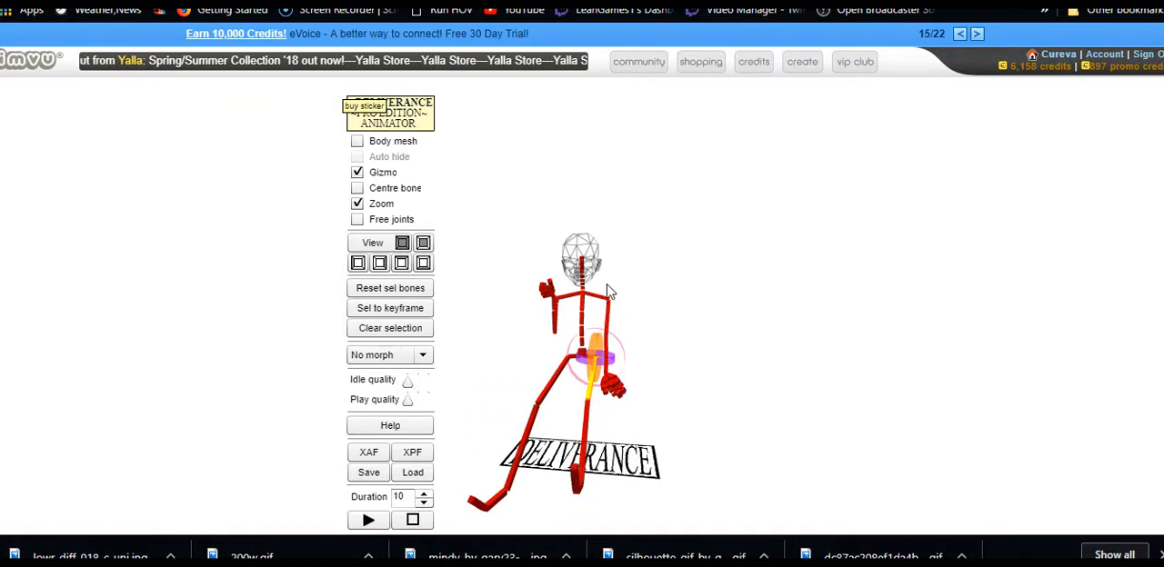
# Bend both knees of the skeleton so the left and right shins hang down from the raised thighs
pyautogui.click(582, 464)
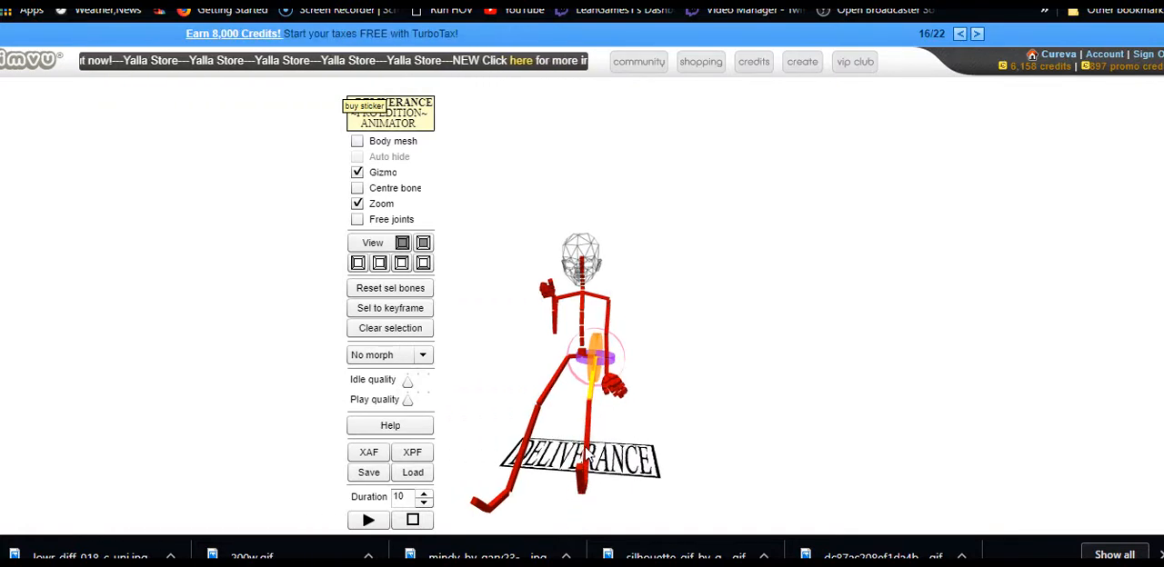
pyautogui.moveTo(587, 447); pyautogui.dragTo(701, 320)
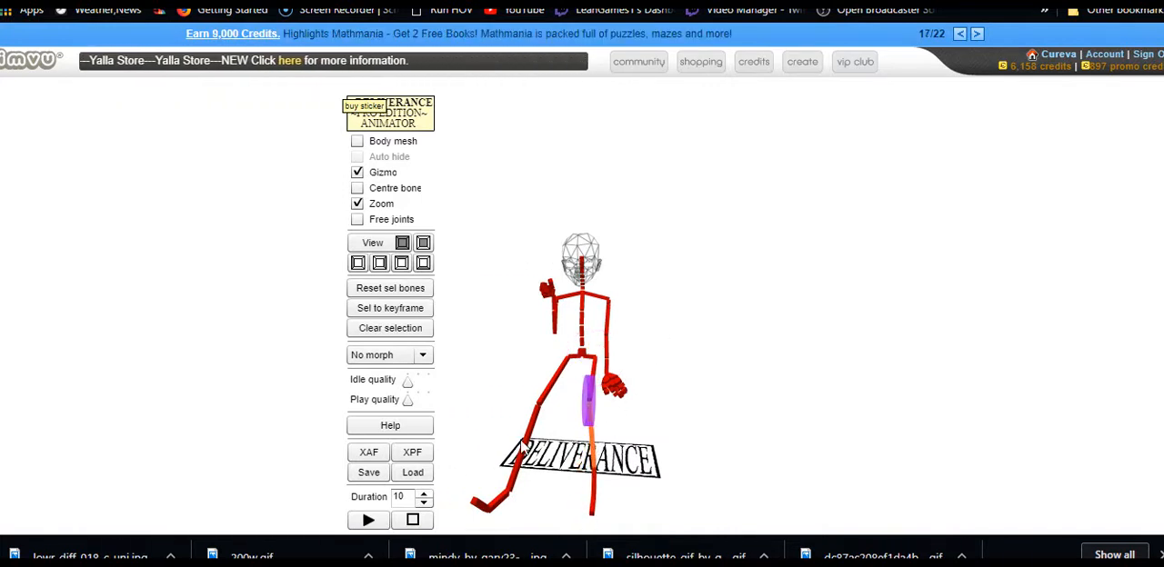
pyautogui.moveTo(531, 436); pyautogui.dragTo(625, 360)
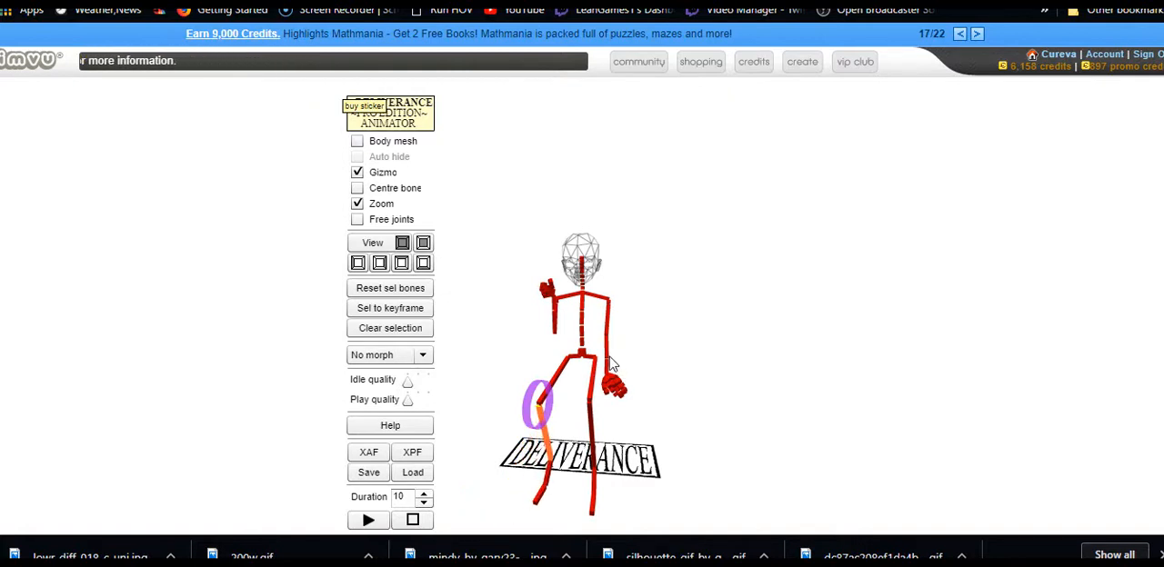
# Check the seated pose from the side at the pelvis and bend the nearer shin slightly further back at the knee
pyautogui.click(584, 361)
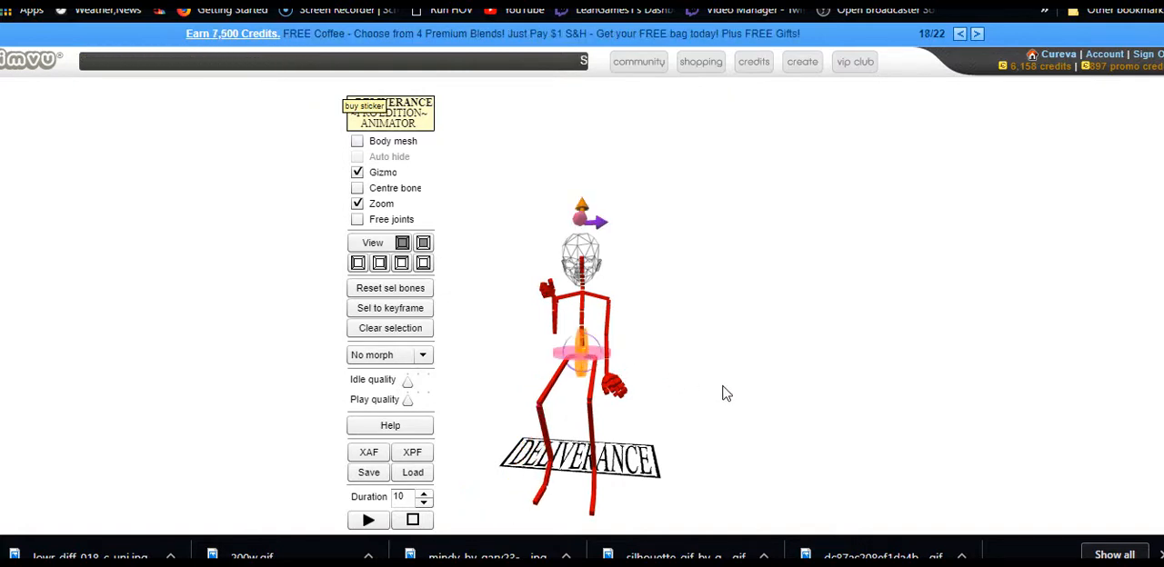
pyautogui.moveTo(723, 386); pyautogui.dragTo(849, 367)
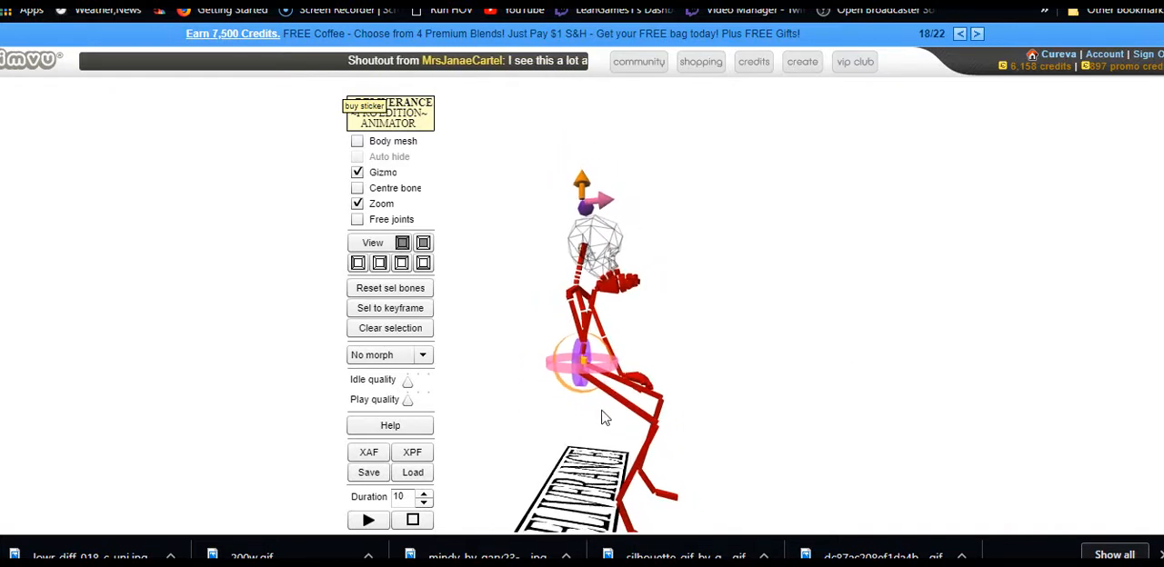
pyautogui.moveTo(582, 189)
pyautogui.mouseDown()
pyautogui.moveTo(582, 201)
pyautogui.moveTo(582, 182)
pyautogui.mouseUp()
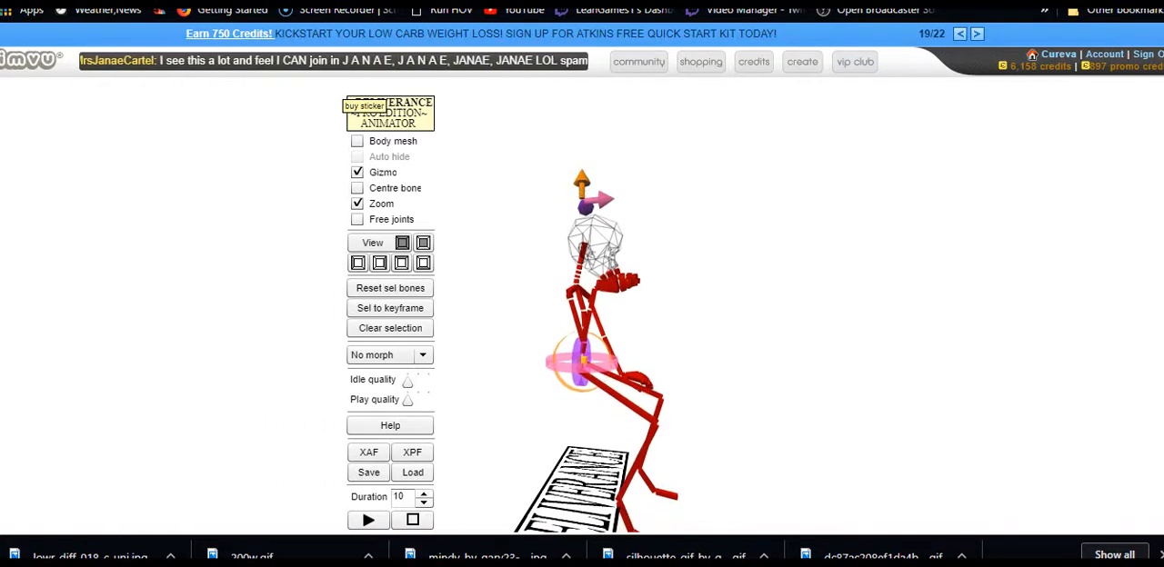
pyautogui.scroll(-1, 582, 325)
pyautogui.scroll(1, 582, 324)
pyautogui.scroll(-1, 582, 325)
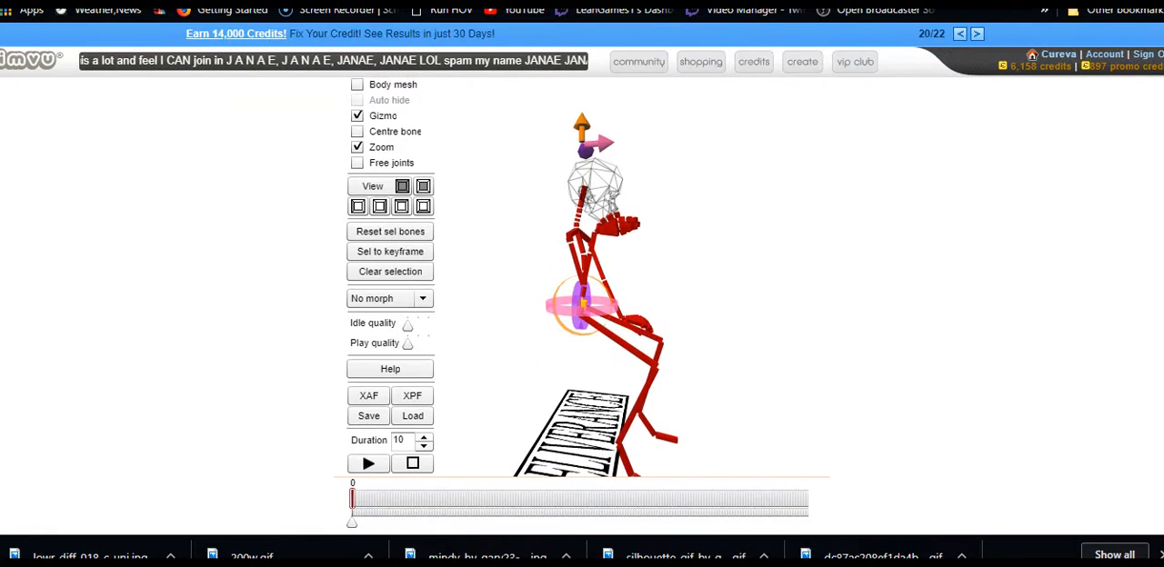
pyautogui.click(634, 431)
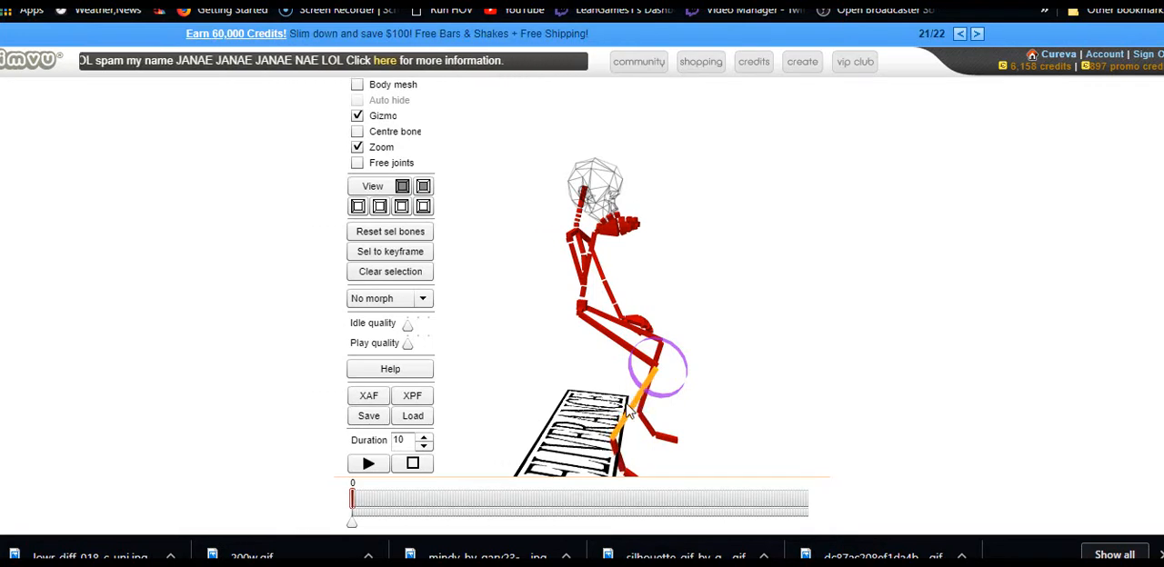
pyautogui.moveTo(619, 406)
pyautogui.mouseDown()
pyautogui.moveTo(667, 420)
pyautogui.moveTo(631, 406)
pyautogui.mouseUp()
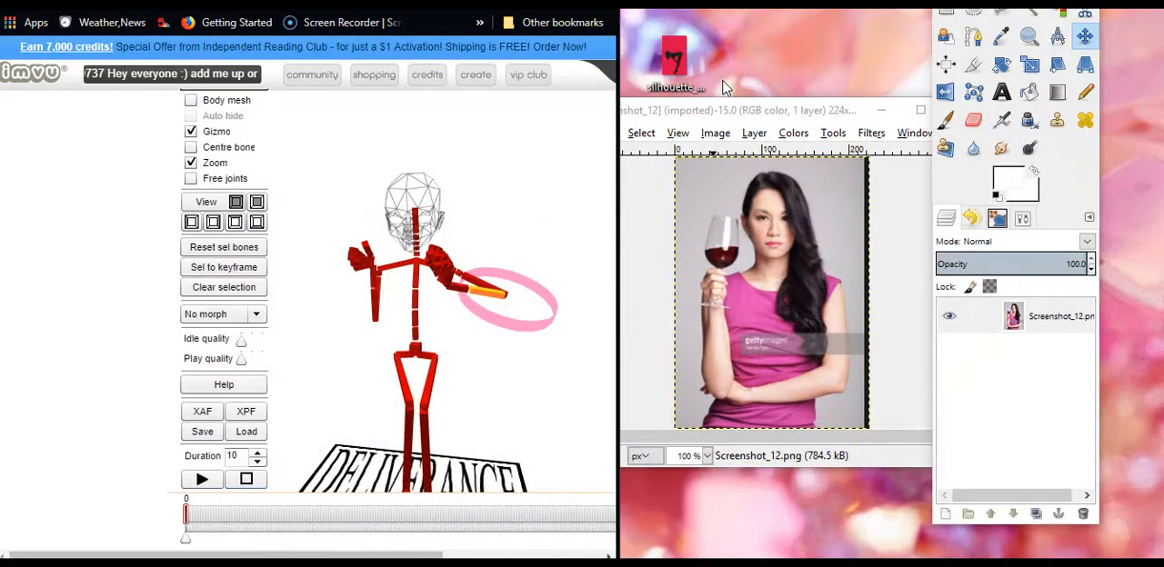
# Bend the skeleton's left arm at the elbow so the forearm folds up in front of the shoulder
pyautogui.click(485, 283)
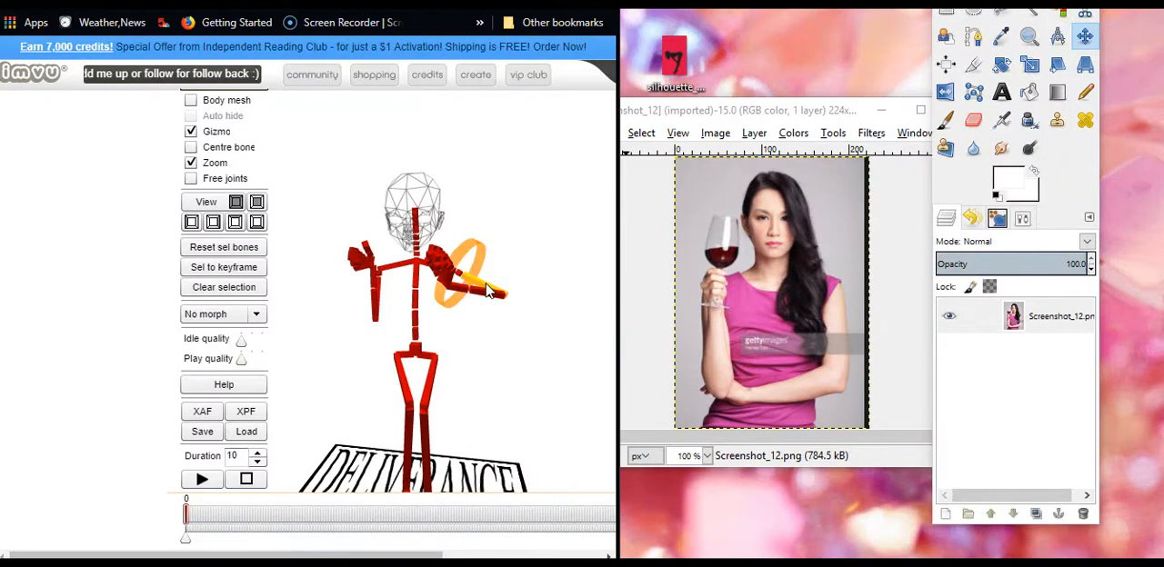
pyautogui.moveTo(491, 406); pyautogui.dragTo(557, 381)
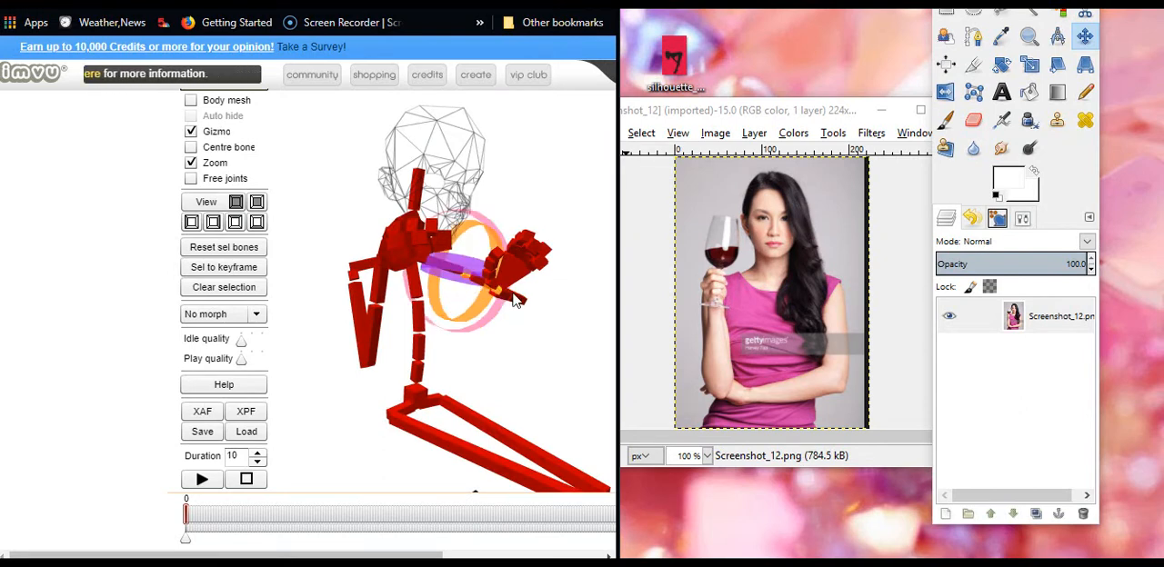
pyautogui.moveTo(533, 359); pyautogui.dragTo(484, 323)
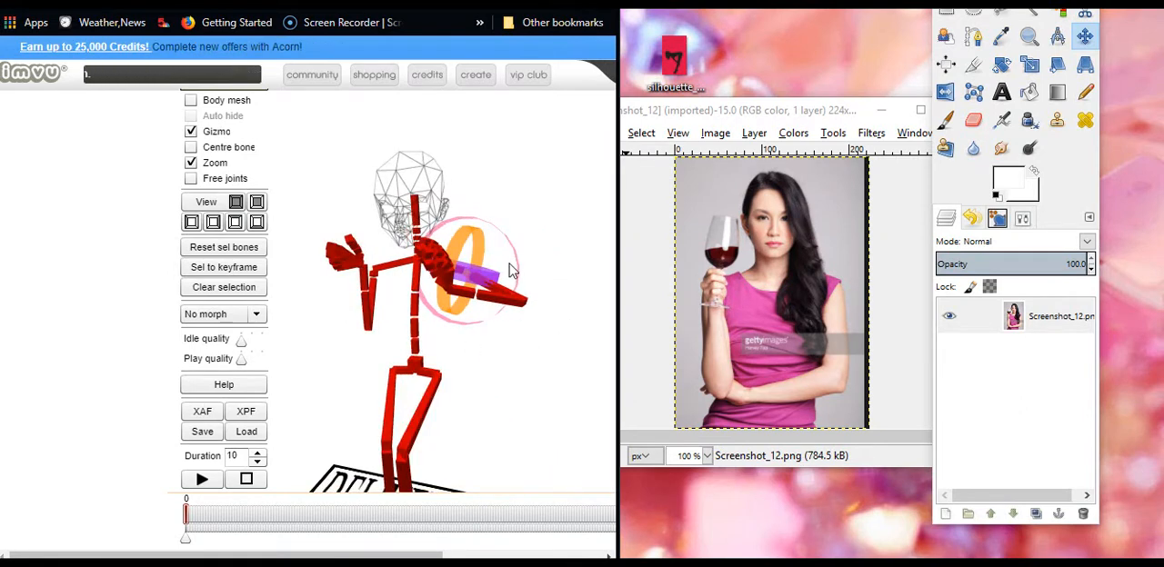
pyautogui.moveTo(515, 283); pyautogui.dragTo(432, 348)
pyautogui.moveTo(507, 382); pyautogui.dragTo(585, 351)
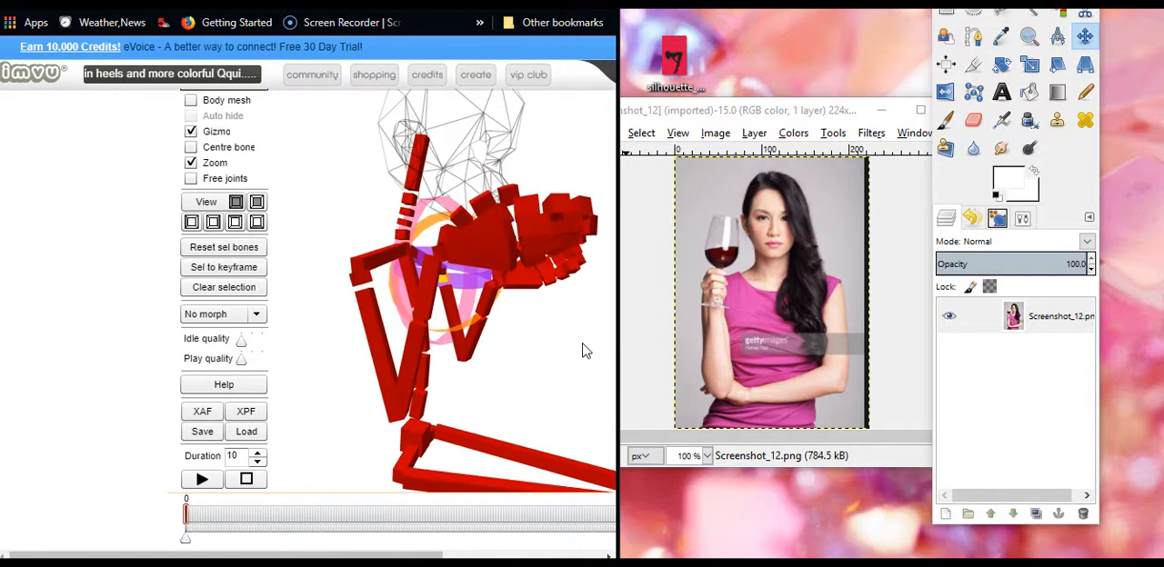
# Rotate the left hand at the wrist until it stands upright above the raised forearm
pyautogui.click(497, 286)
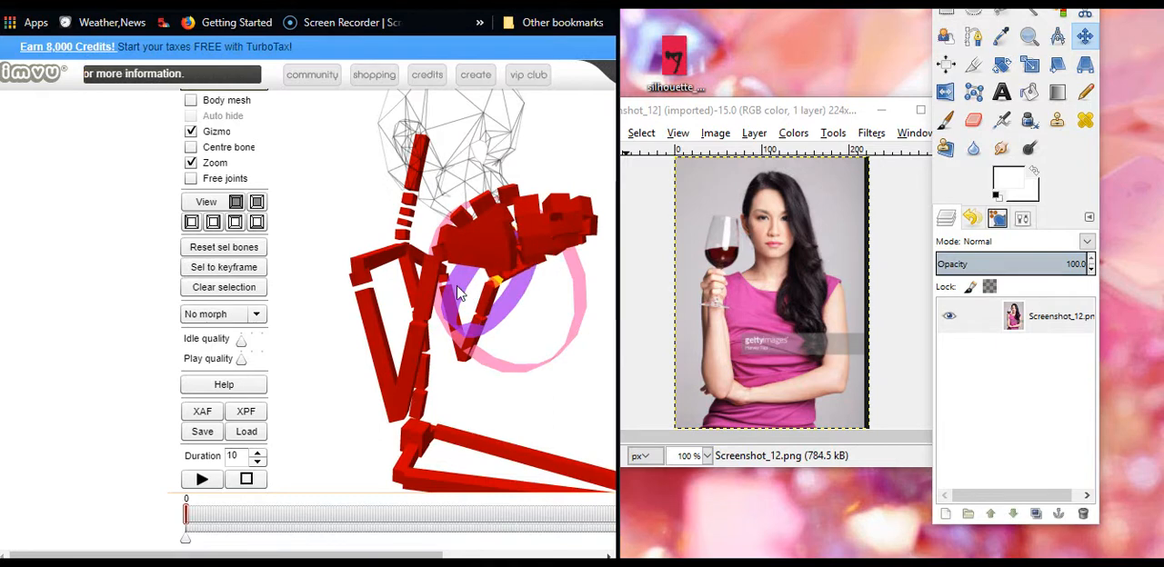
pyautogui.moveTo(508, 388); pyautogui.dragTo(470, 392)
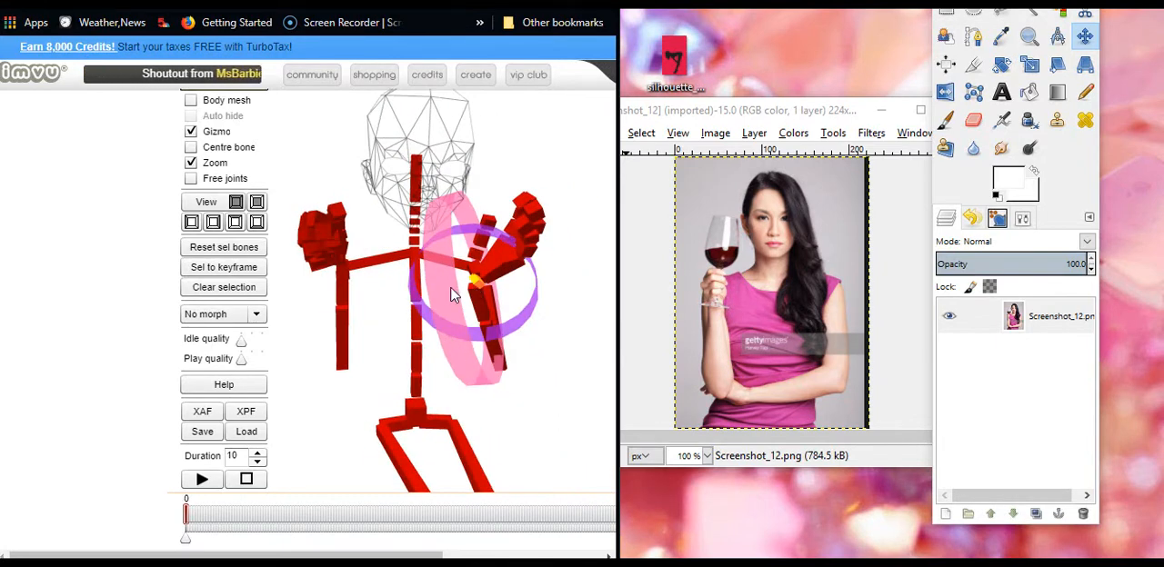
pyautogui.moveTo(452, 294); pyautogui.dragTo(573, 296)
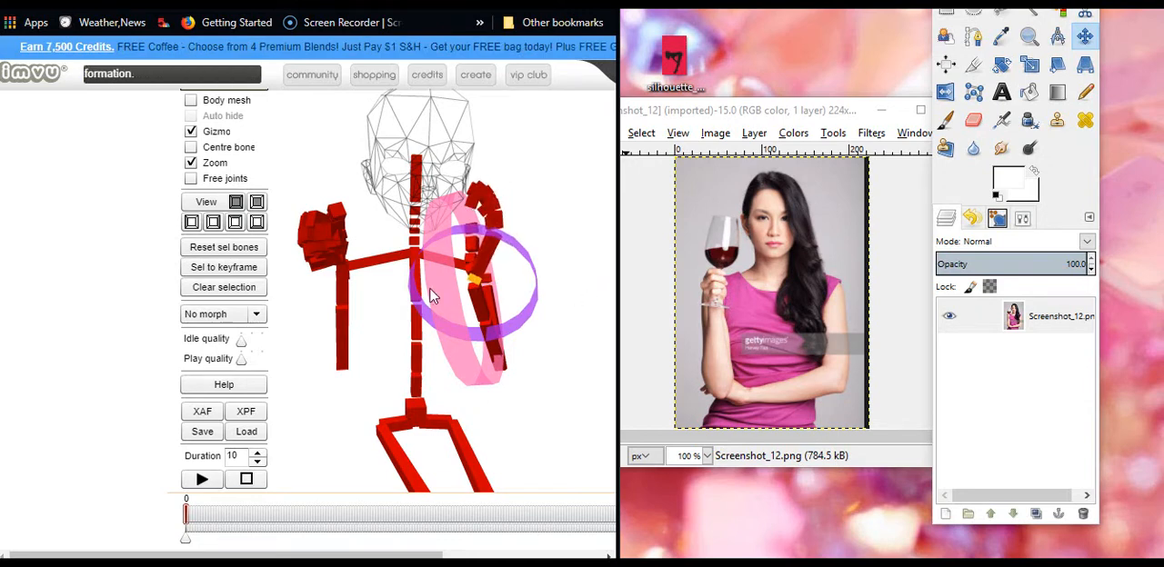
pyautogui.moveTo(452, 283); pyautogui.dragTo(480, 290)
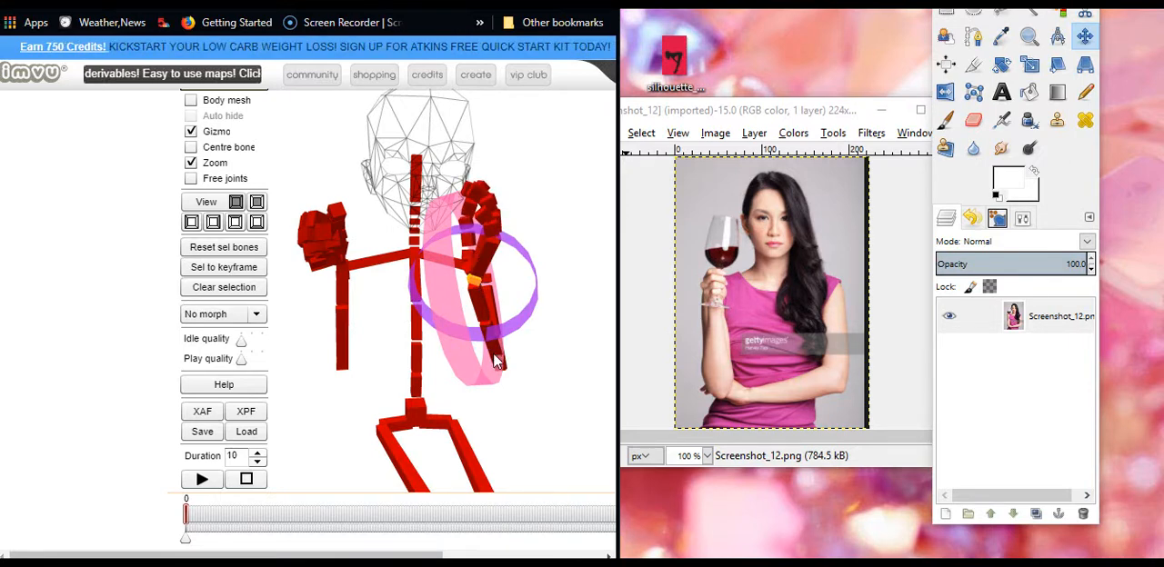
# Twist the left forearm about its own axis to turn the raised hand around
pyautogui.moveTo(537, 425); pyautogui.dragTo(449, 437)
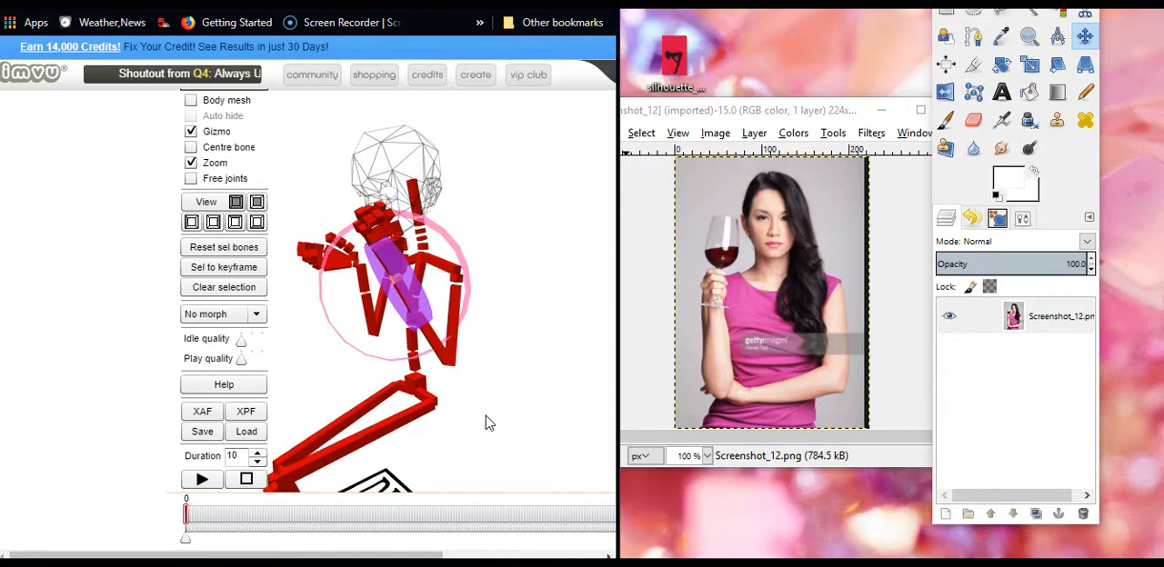
pyautogui.moveTo(488, 421); pyautogui.dragTo(501, 400)
pyautogui.click(461, 315)
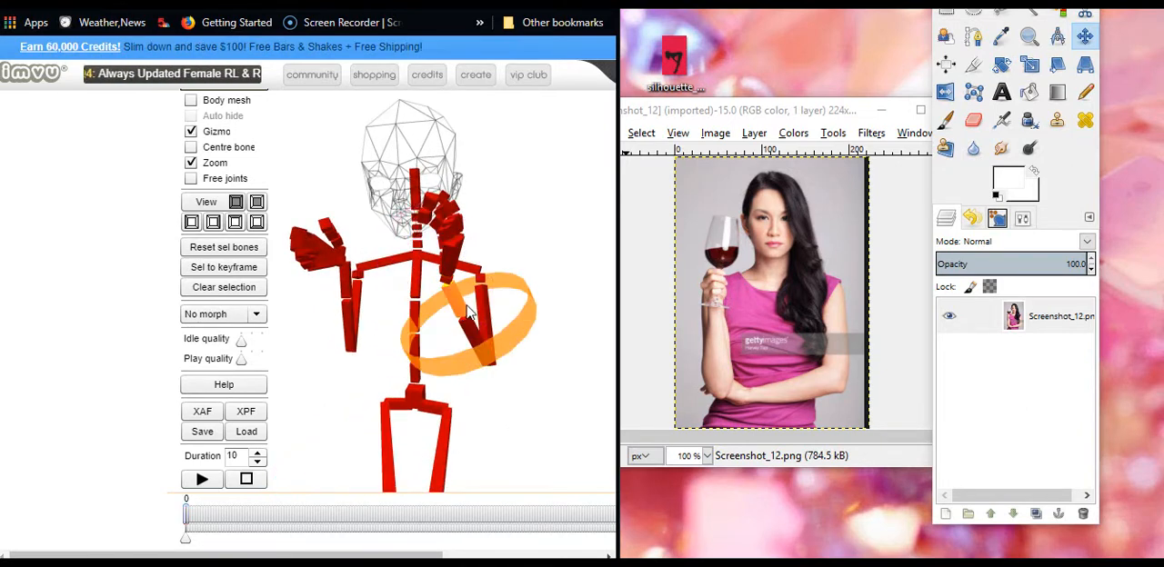
pyautogui.moveTo(524, 316); pyautogui.dragTo(457, 355)
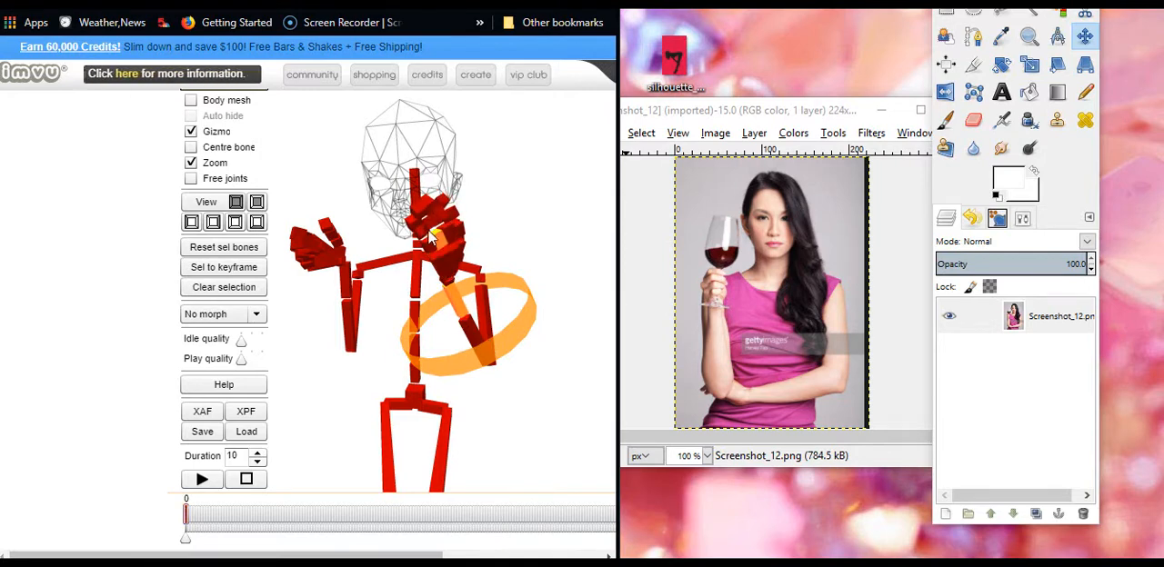
pyautogui.moveTo(318, 403); pyautogui.dragTo(373, 396)
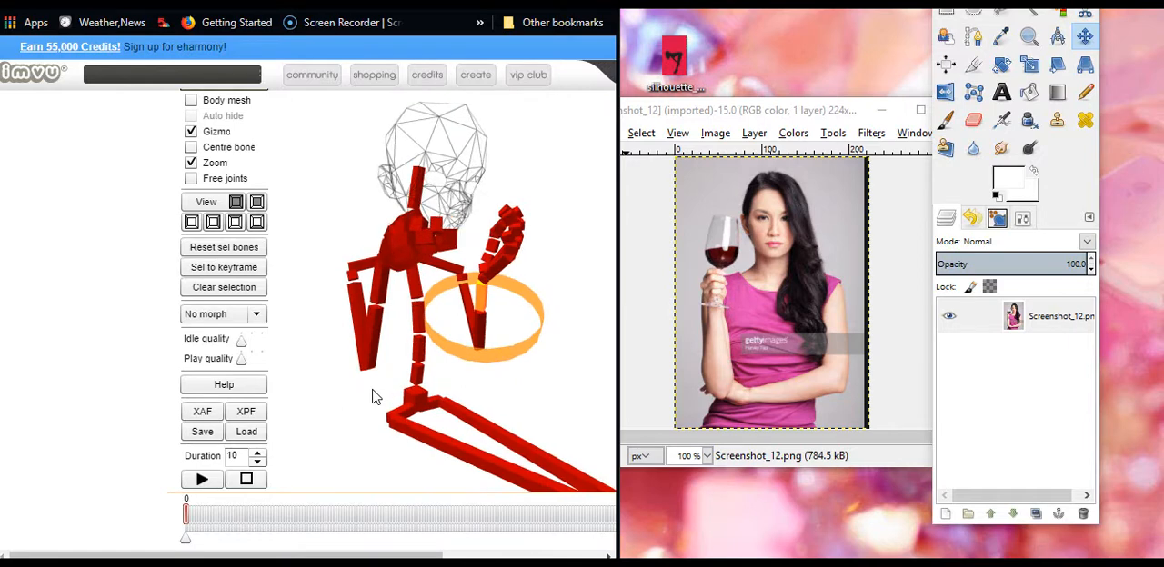
# Curl the finger bones of the raised left hand in toward the palm
pyautogui.click(492, 264)
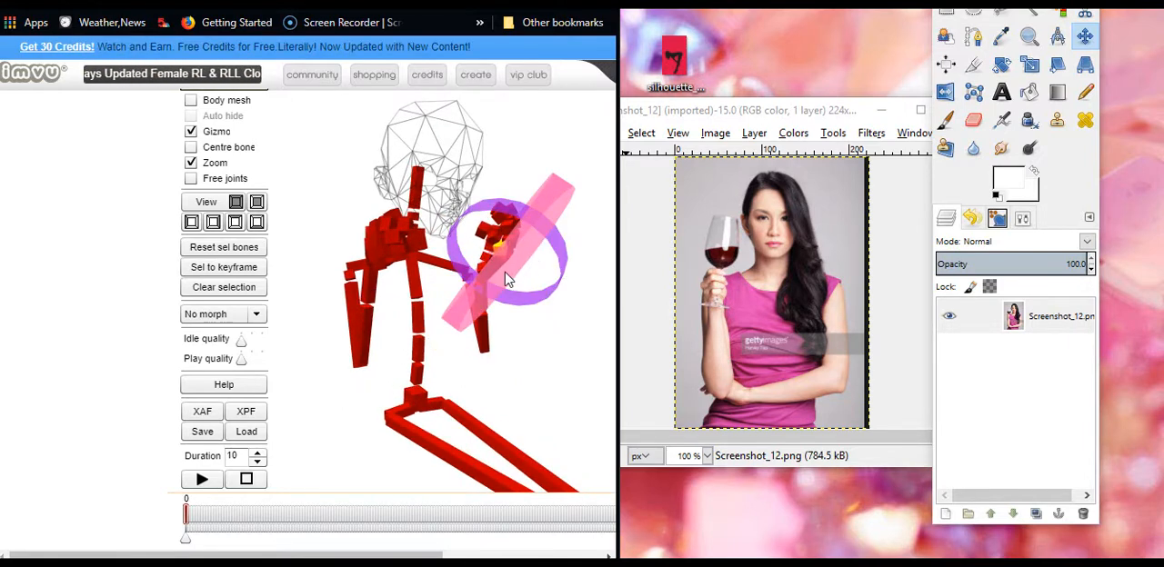
pyautogui.moveTo(491, 383); pyautogui.dragTo(357, 382)
pyautogui.moveTo(371, 235); pyautogui.dragTo(378, 266)
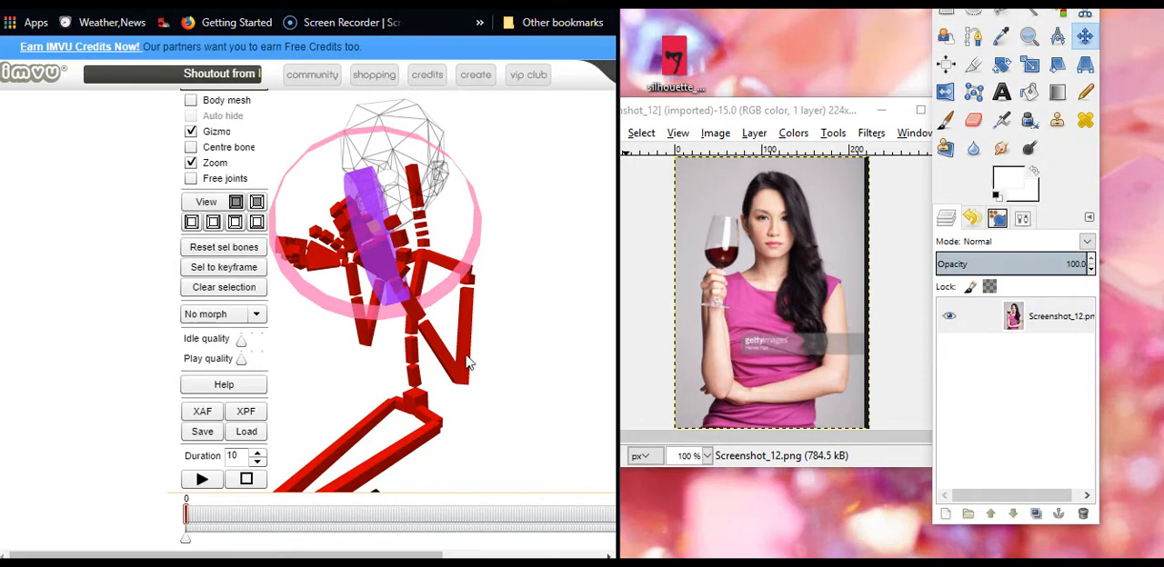
pyautogui.moveTo(469, 362); pyautogui.dragTo(513, 369)
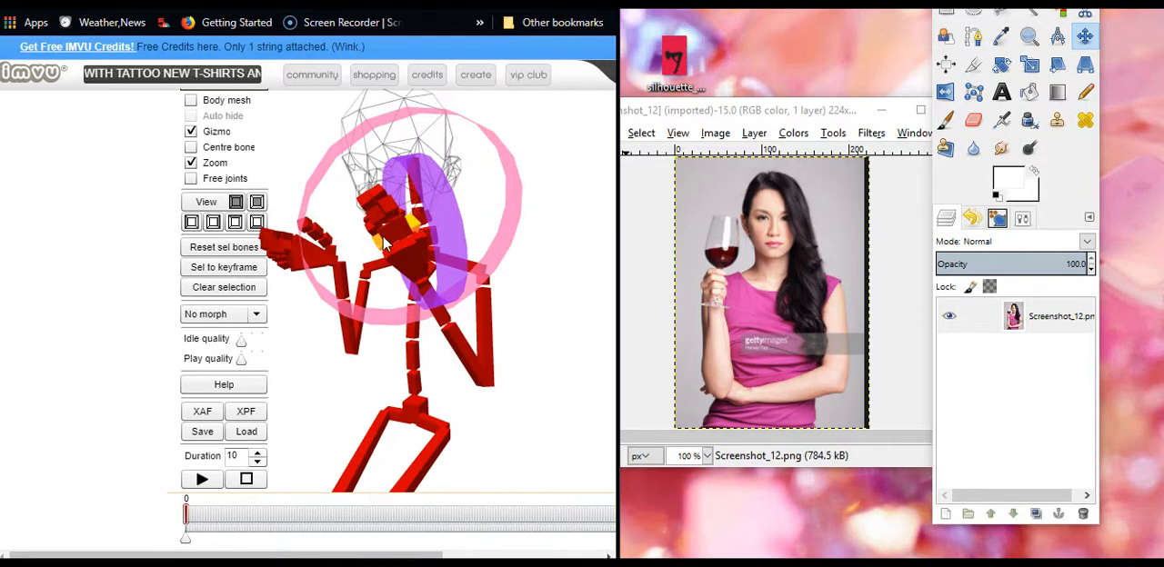
pyautogui.click(388, 253)
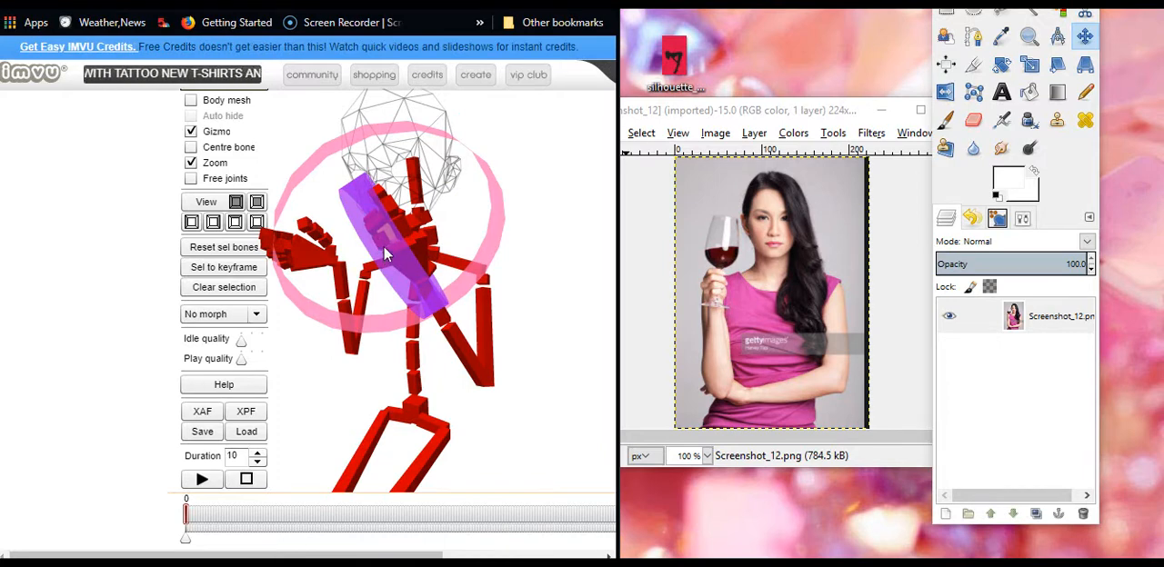
pyautogui.moveTo(497, 427); pyautogui.dragTo(514, 413)
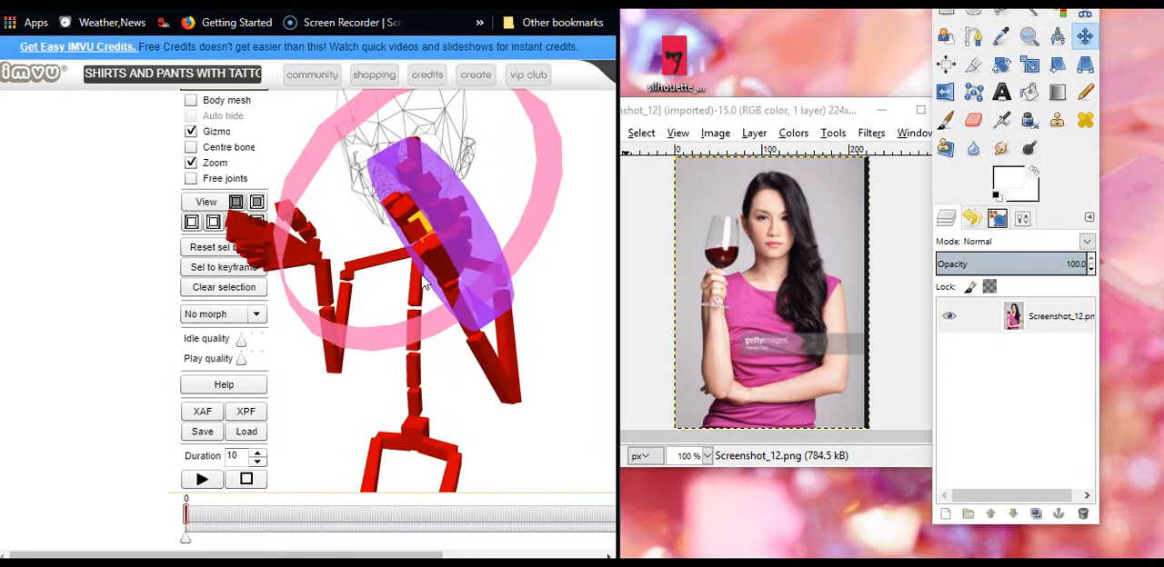
pyautogui.click(415, 235)
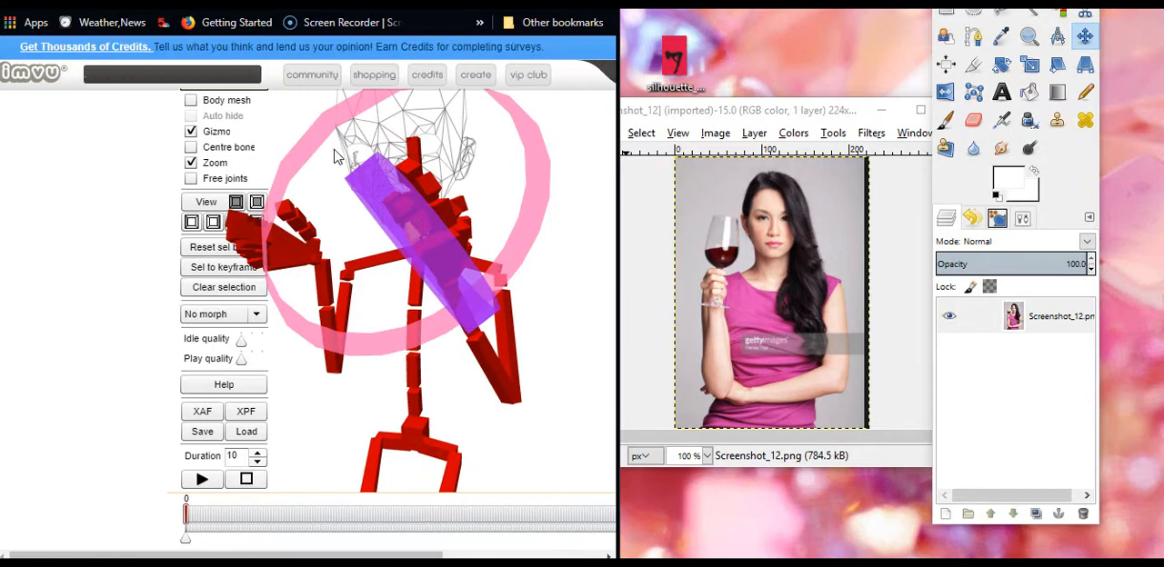
# Straighten the left hand's middle finger upward joint by joint, from its base to its tip
pyautogui.click(446, 214)
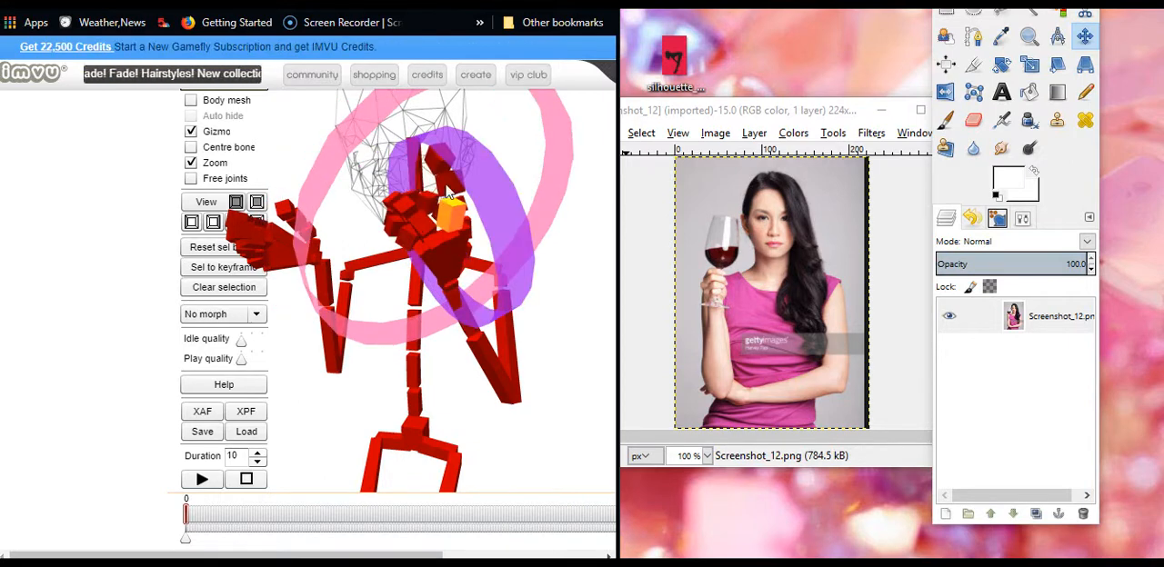
pyautogui.moveTo(448, 194); pyautogui.dragTo(440, 135)
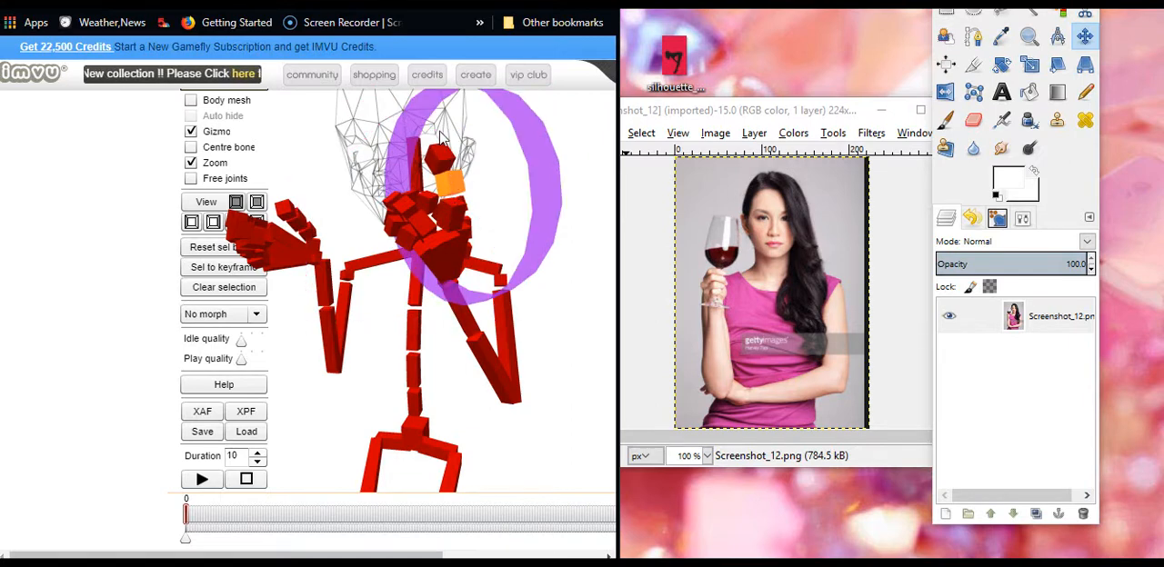
pyautogui.scroll(1, 446, 179)
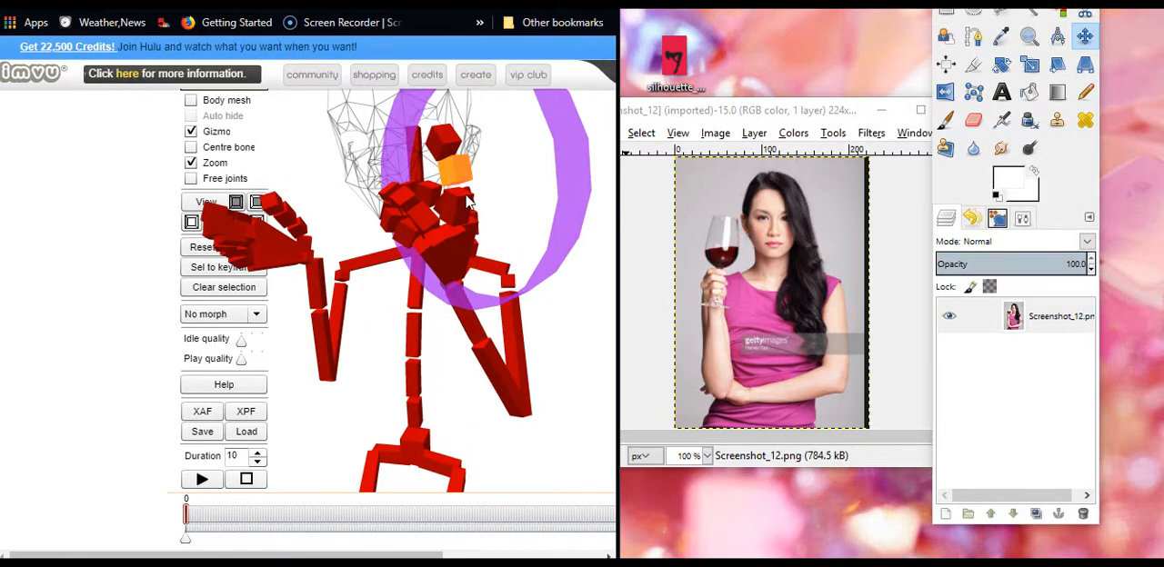
pyautogui.moveTo(466, 194); pyautogui.dragTo(444, 241)
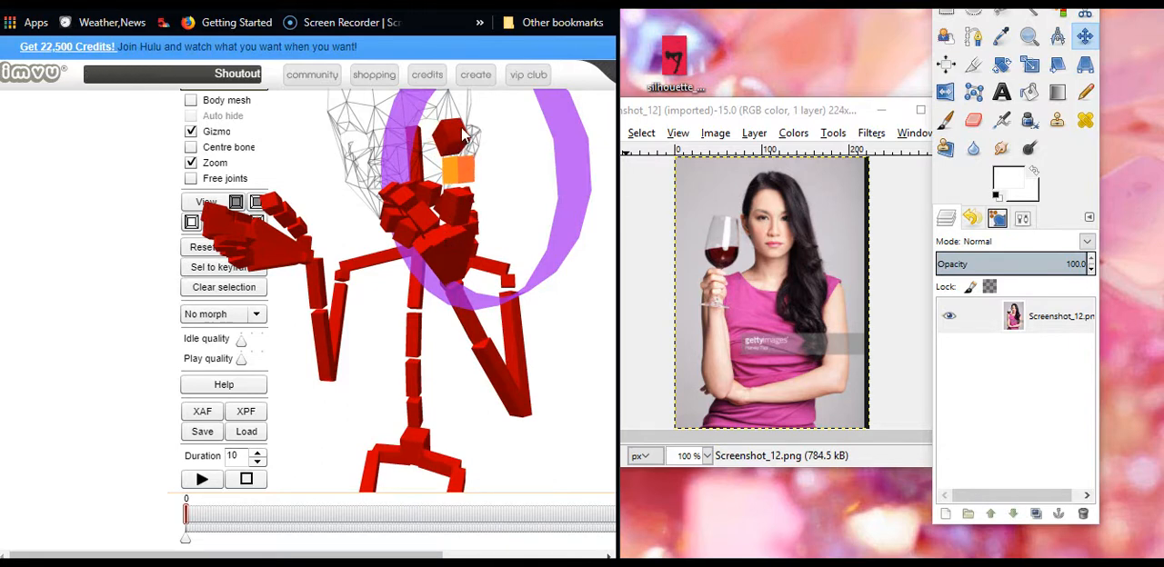
pyautogui.click(462, 159)
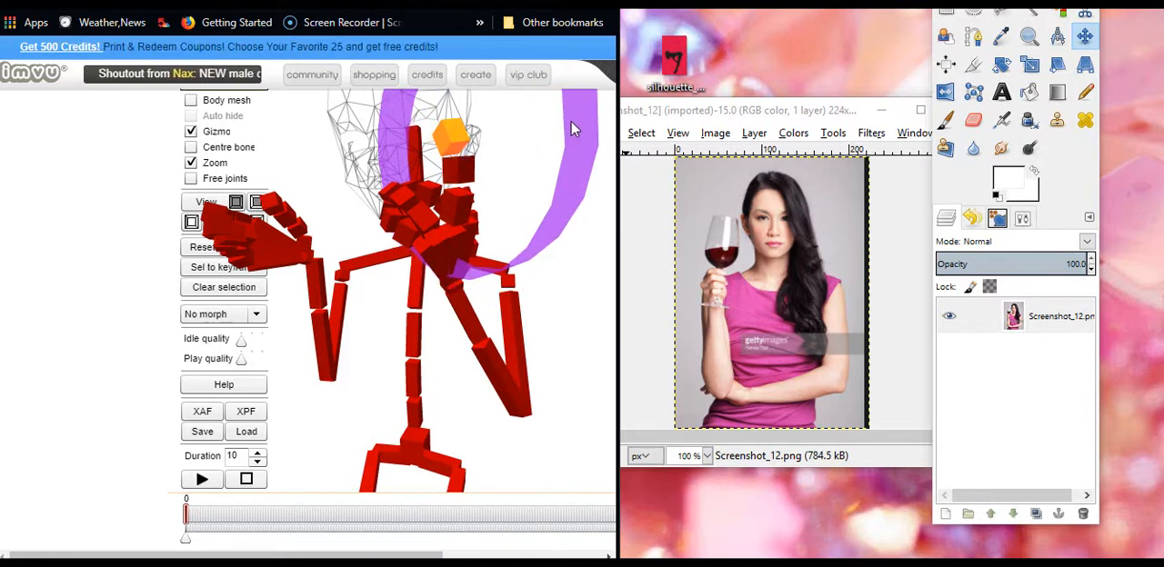
pyautogui.moveTo(573, 183); pyautogui.dragTo(555, 14)
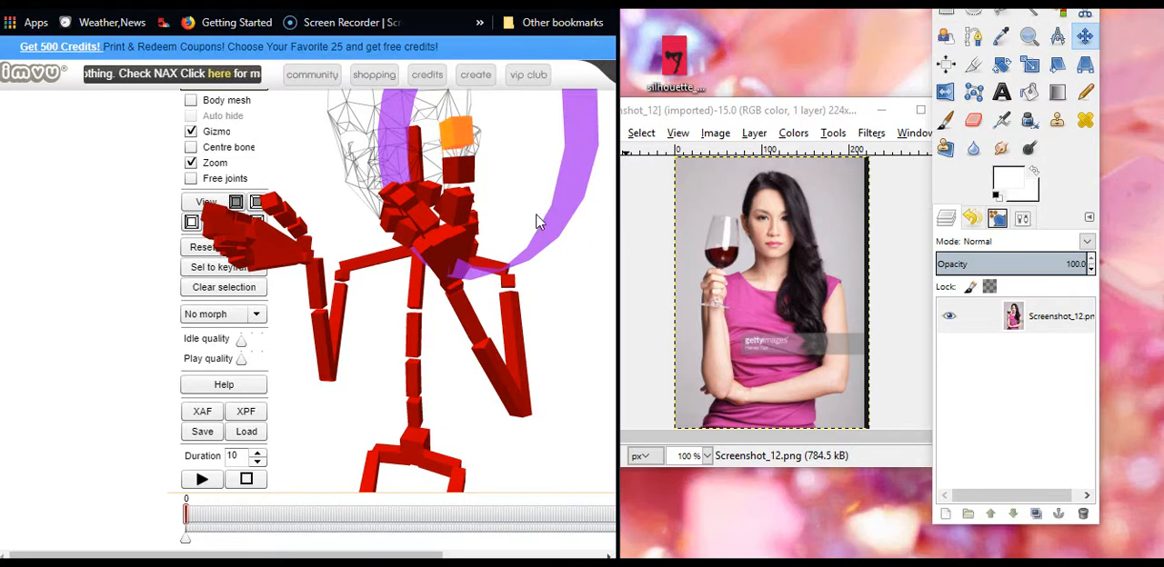
# Turn on the body mesh and examine the raised left hand and wrist against it from several angles
pyautogui.click(190, 100)
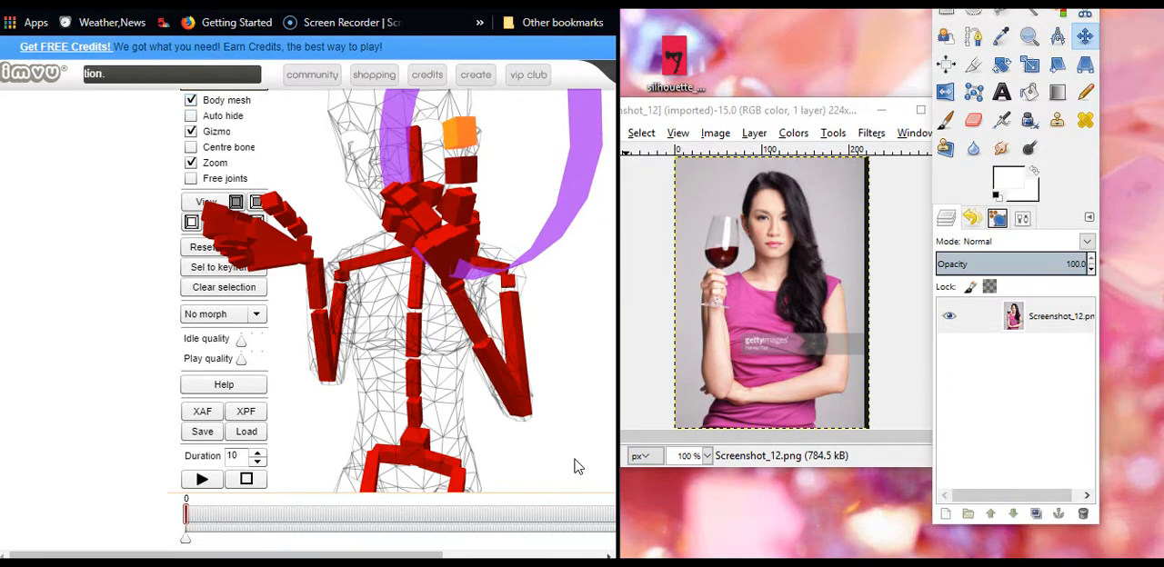
pyautogui.scroll(-5, 582, 464)
pyautogui.moveTo(583, 464); pyautogui.dragTo(550, 460)
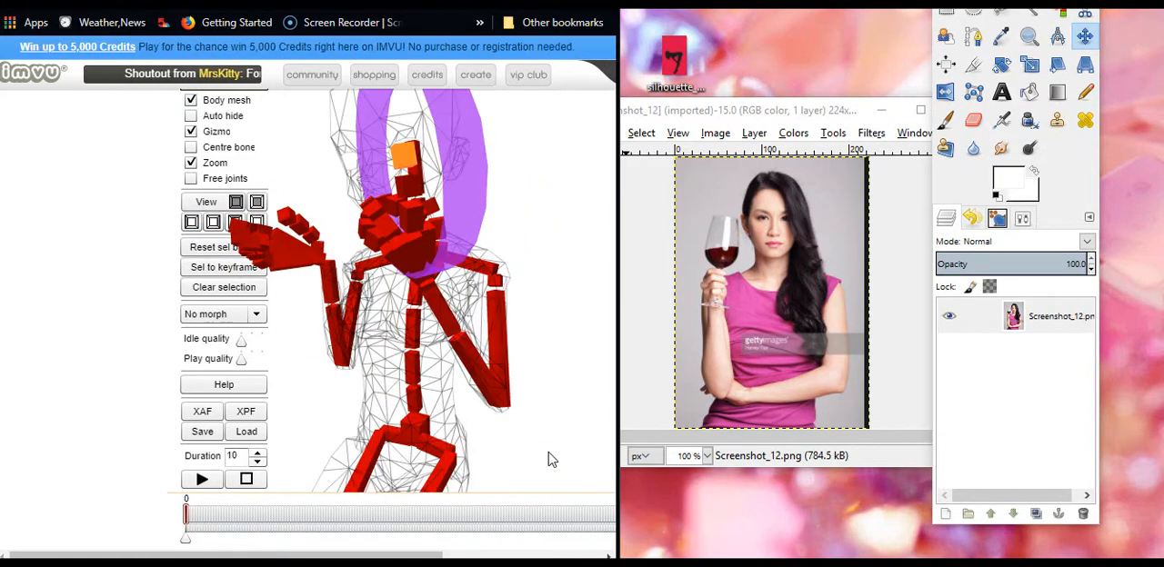
pyautogui.click(429, 291)
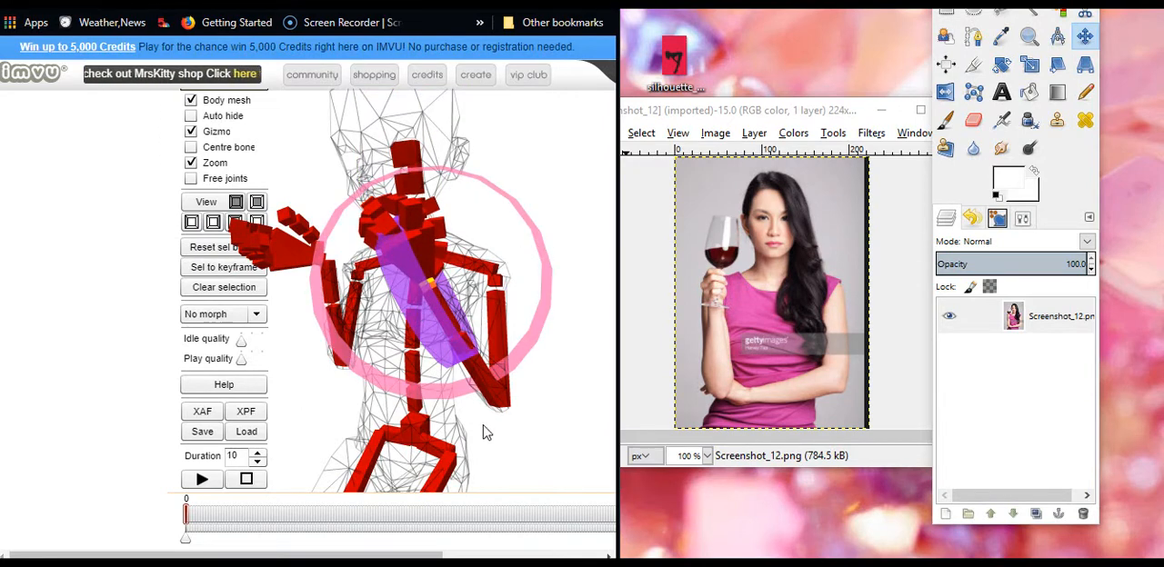
pyautogui.moveTo(554, 468)
pyautogui.mouseDown()
pyautogui.moveTo(611, 479)
pyautogui.moveTo(512, 462)
pyautogui.moveTo(564, 458)
pyautogui.mouseUp()
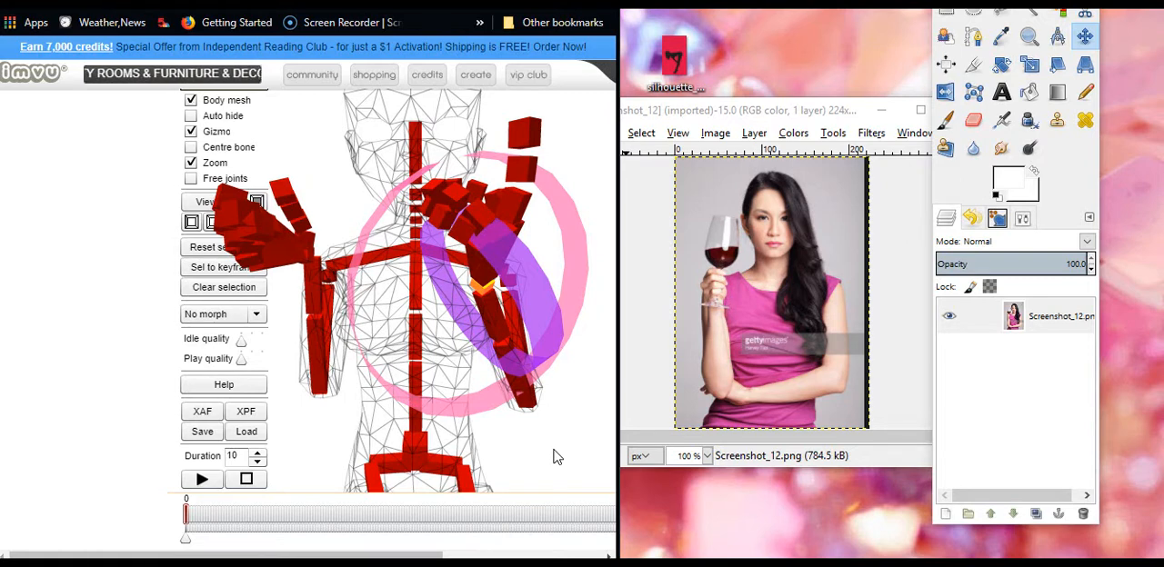
# Export all bones of the pose to the desktop as an XAF file named sitflipoff
pyautogui.click(202, 412)
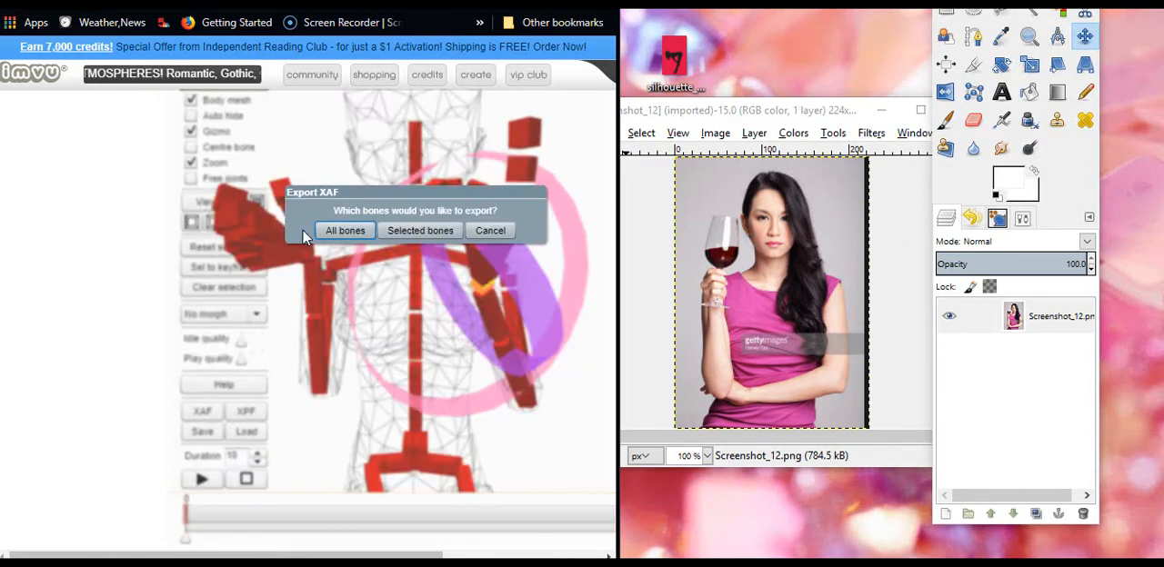
pyautogui.click(344, 232)
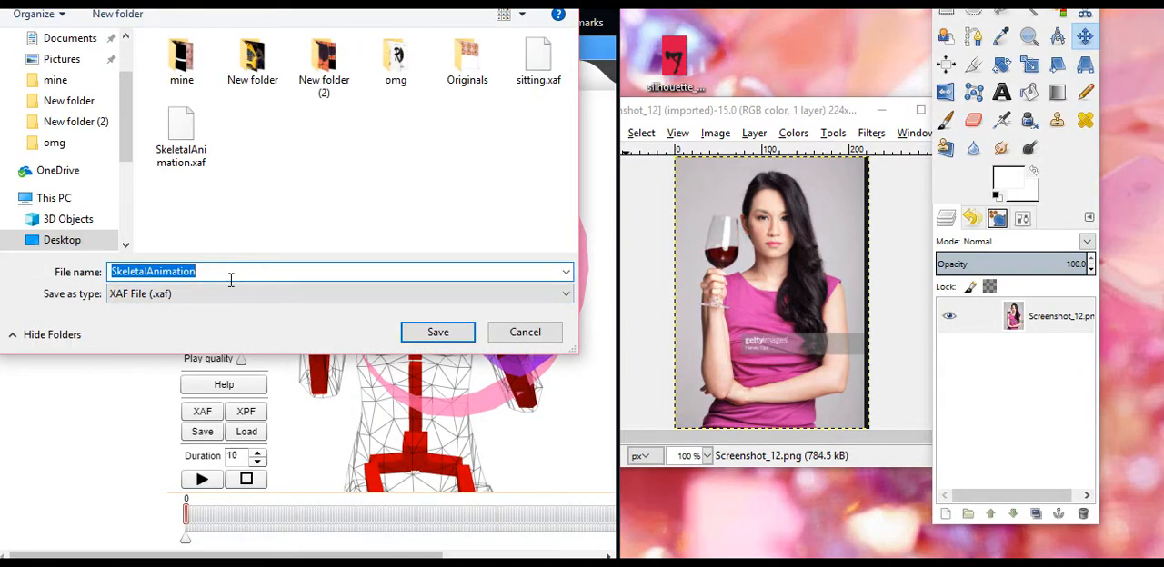
pyautogui.write('sitf')
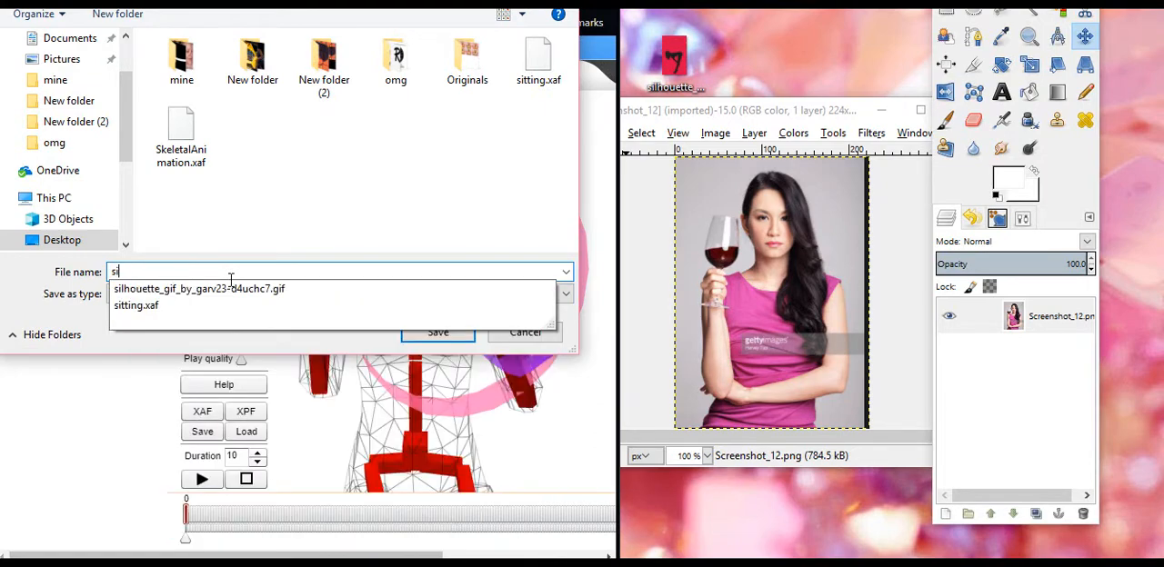
pyautogui.write('lipo')
pyautogui.press('Return')
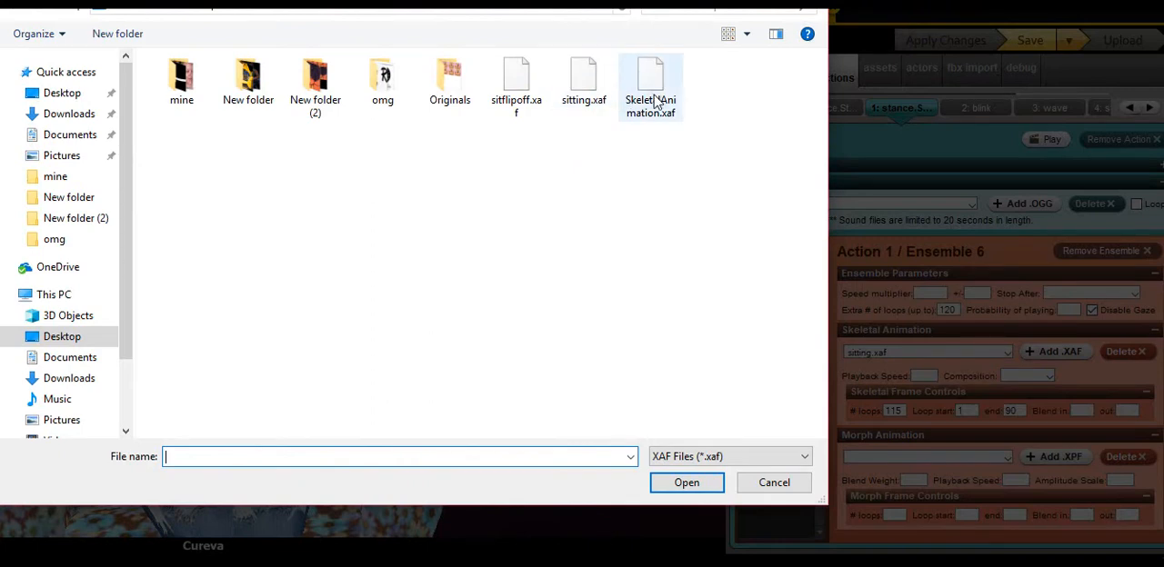
# Load sitflipoff.xaf as the skeletal animation of Action 1's Ensemble 6 in the IMVU editor and inspect the avatar's raised hand
pyautogui.click(653, 96)
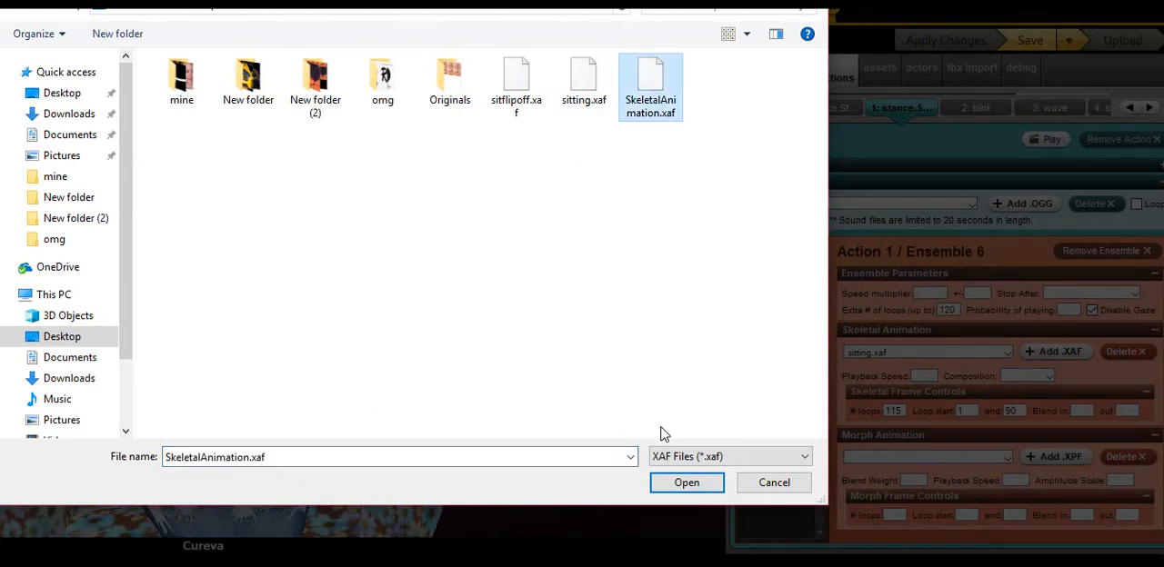
pyautogui.click(530, 111)
pyautogui.click(687, 483)
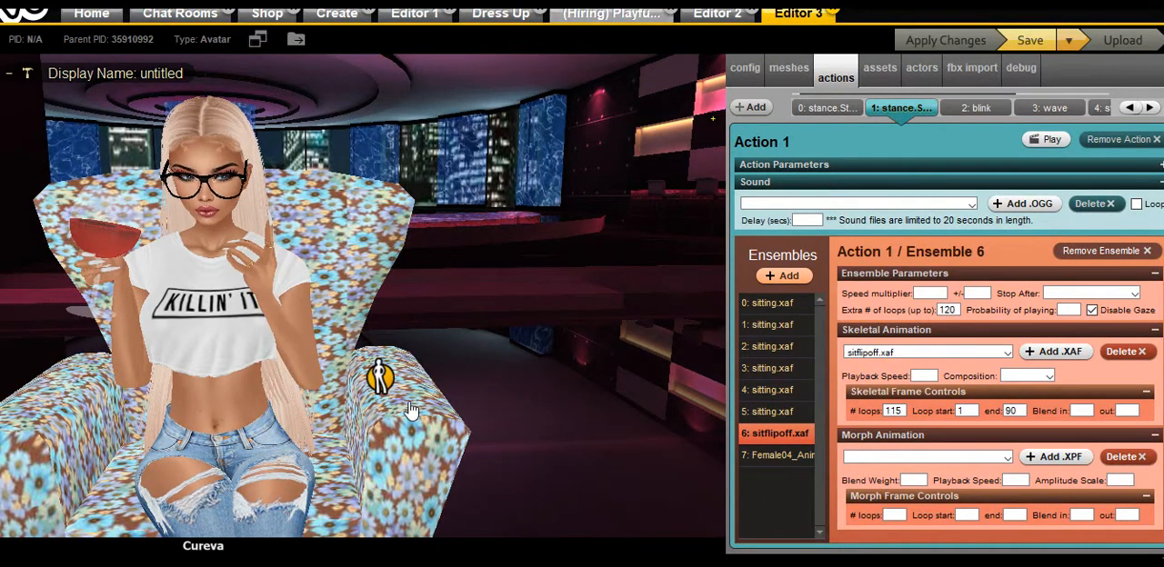
pyautogui.moveTo(385, 378); pyautogui.dragTo(545, 354)
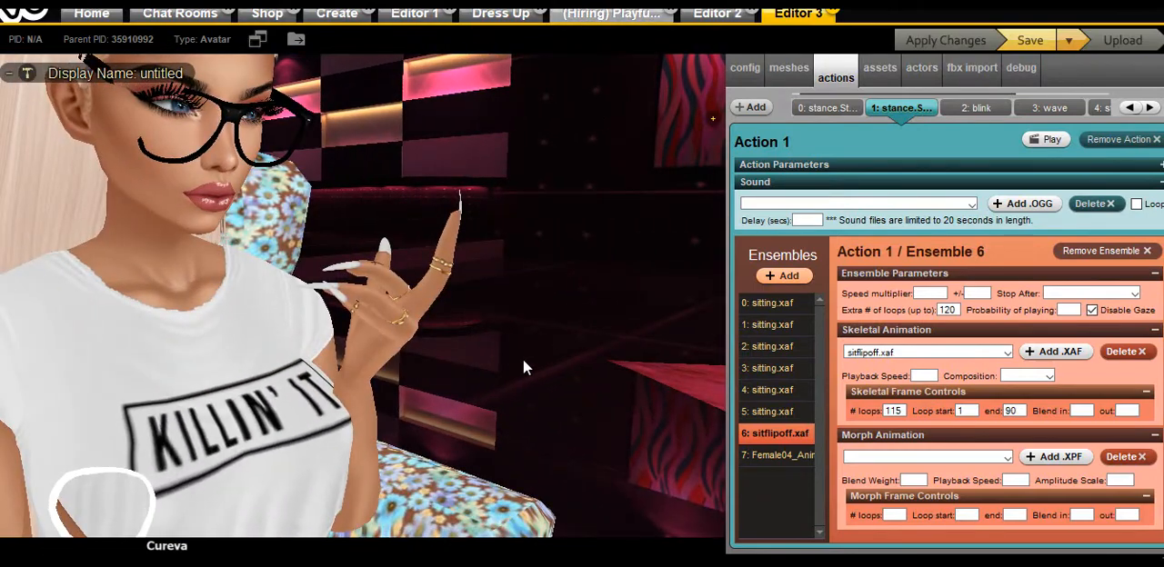
# Check the seated pose on the avatar, switch to the Deliverance skeleton poser in the browser and reset the raised left hand's bone
pyautogui.moveTo(443, 368); pyautogui.dragTo(400, 364)
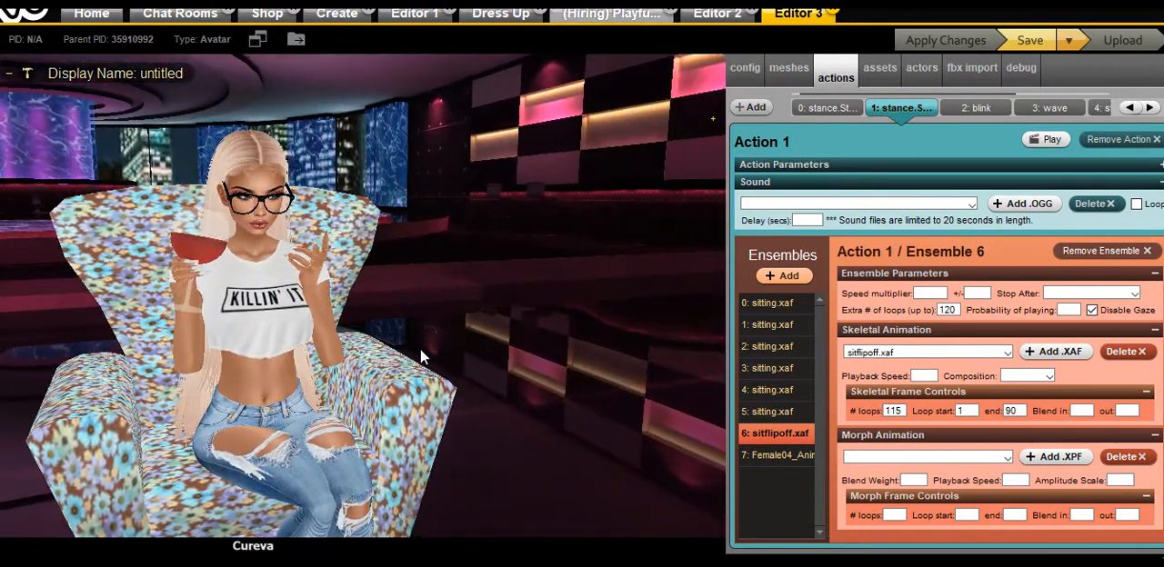
pyautogui.scroll(6, 263, 309)
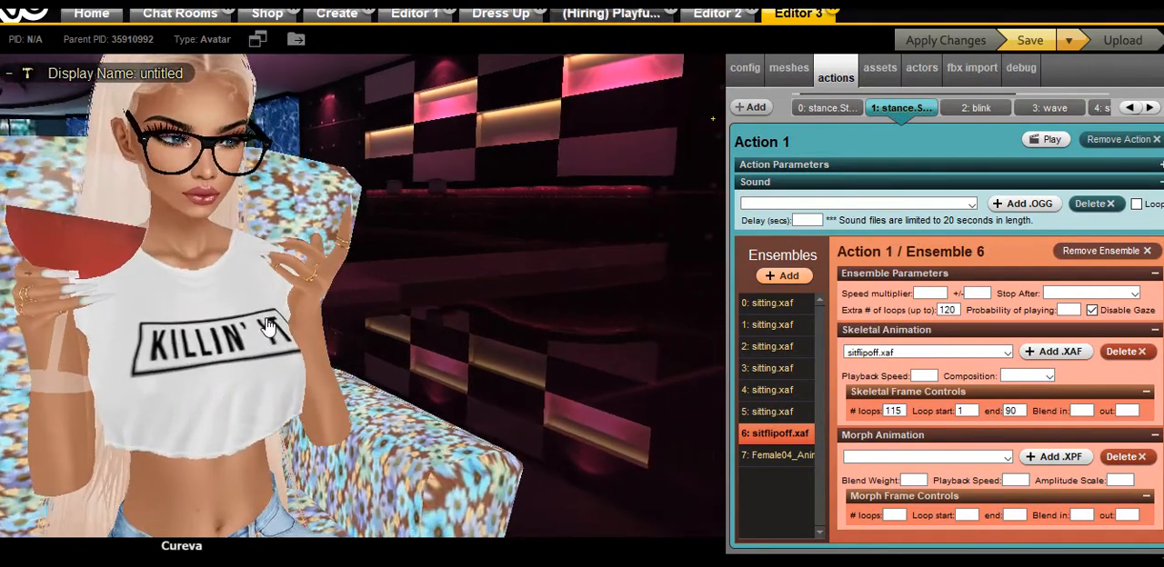
pyautogui.scroll(-6, 317, 317)
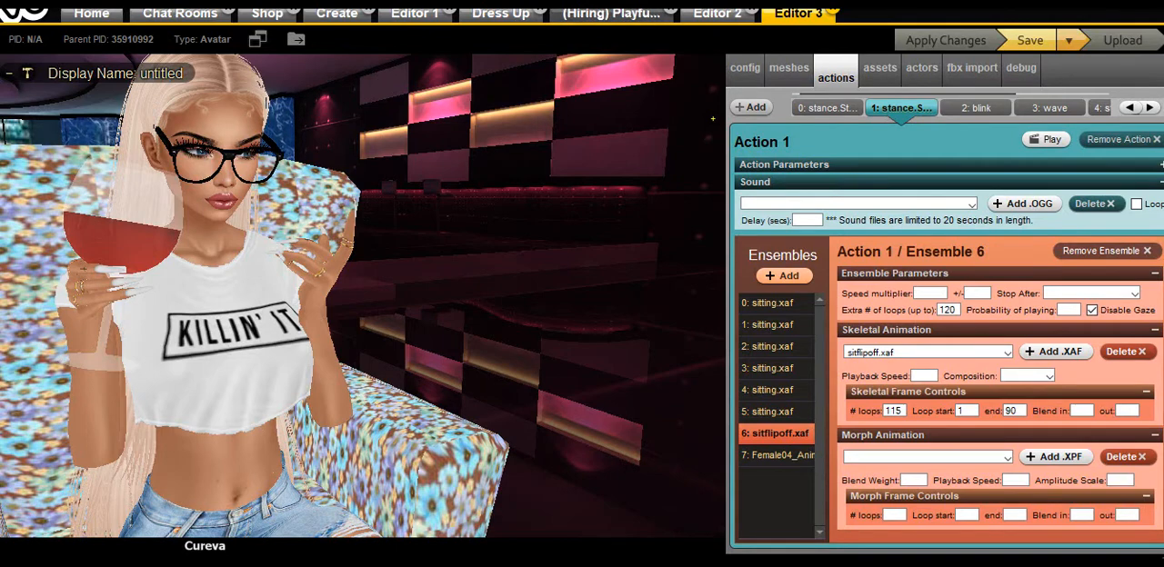
pyautogui.hotkey('alt', 'Tab')
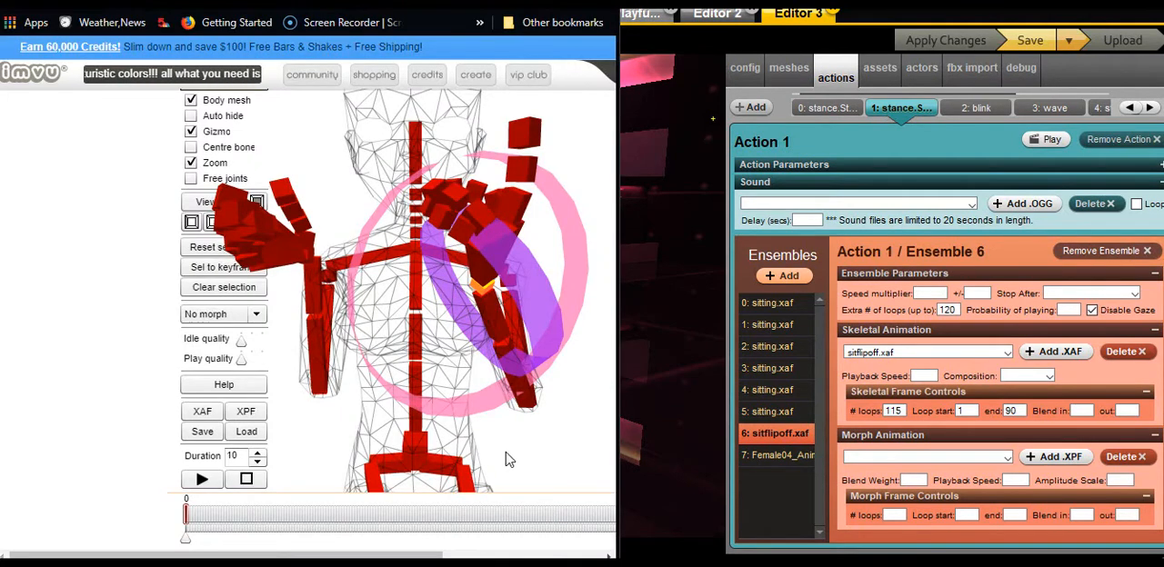
pyautogui.moveTo(536, 453); pyautogui.dragTo(412, 350)
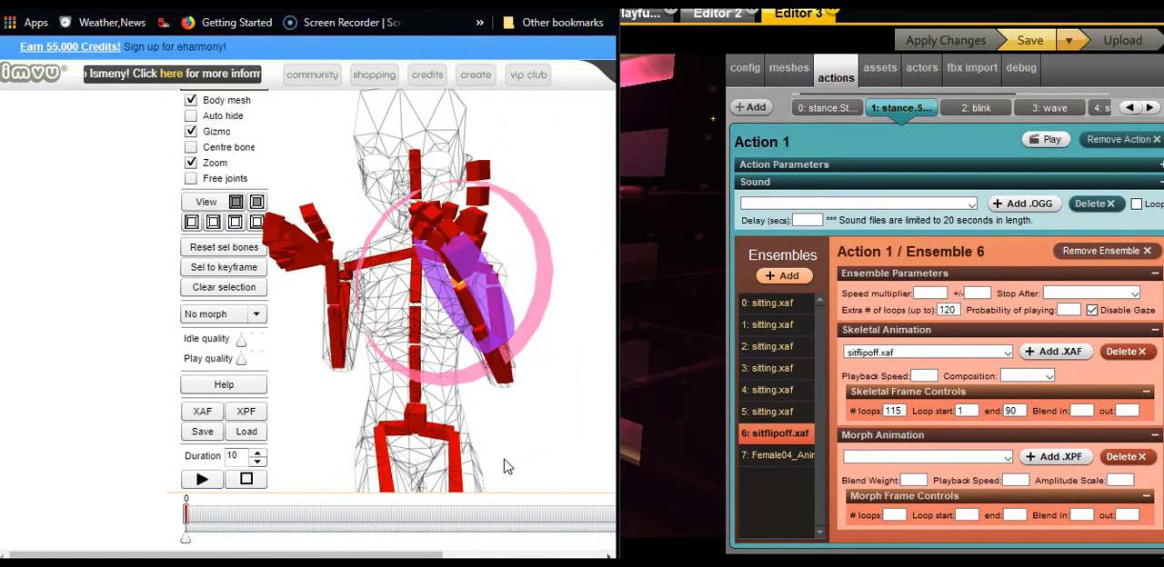
pyautogui.click(439, 246)
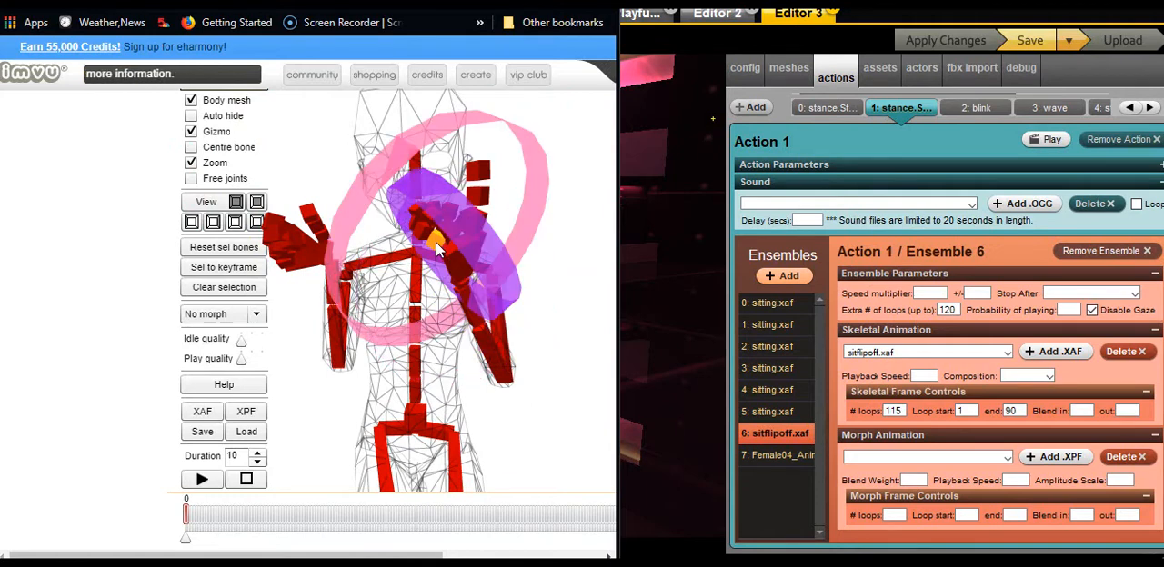
pyautogui.click(232, 249)
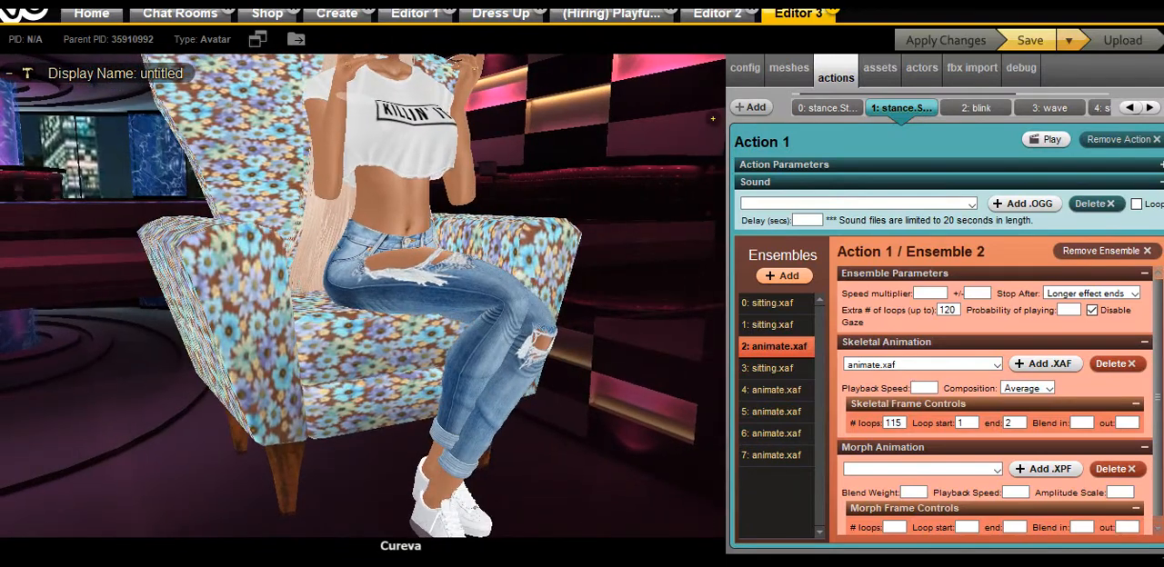
# Switch back to the skeleton poser in the browser and play the seated skeleton's keyframed animation
pyautogui.hotkey('alt', 'Tab')
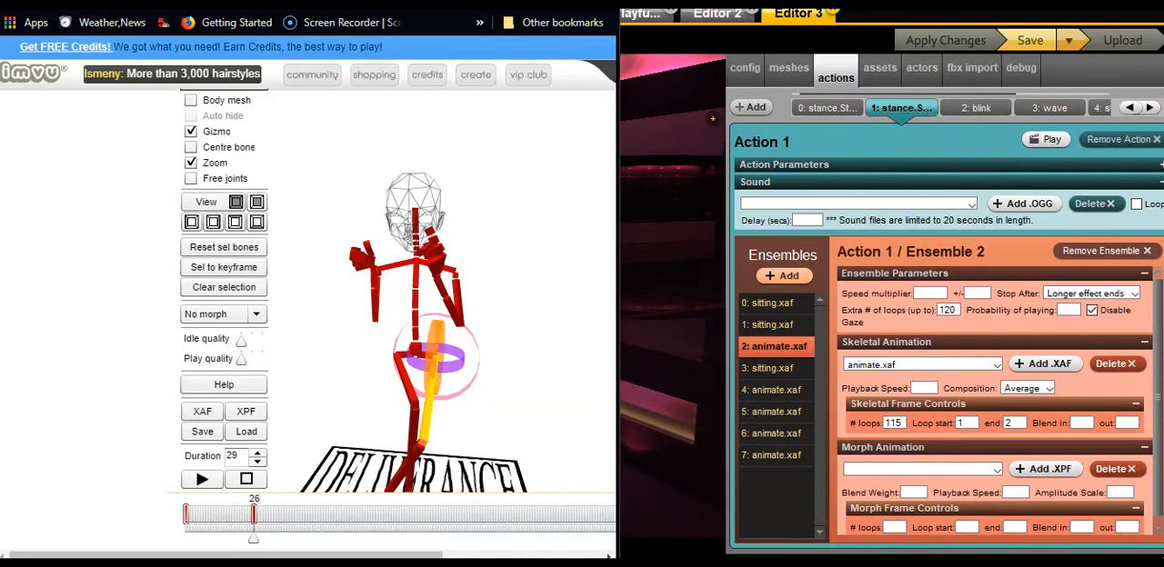
pyautogui.click(201, 482)
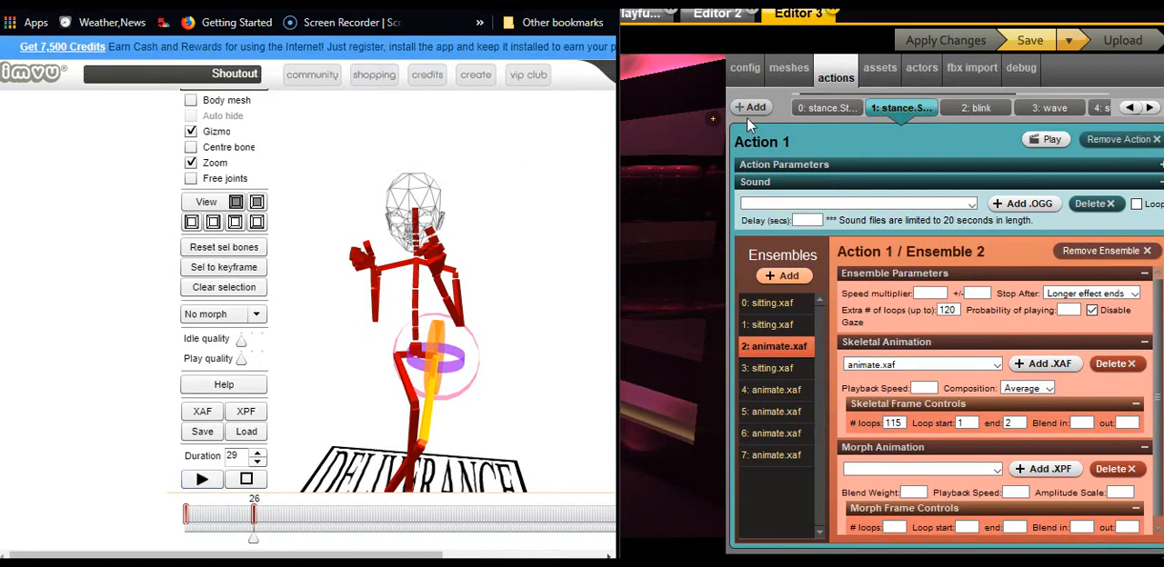
pyautogui.click(675, 270)
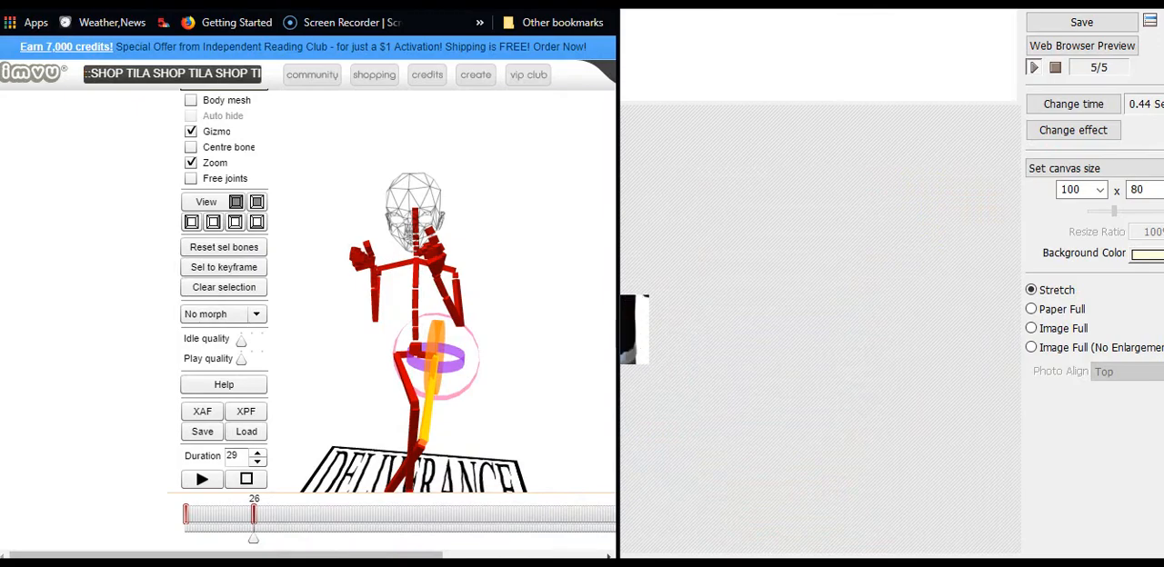
pyautogui.click(1124, 495)
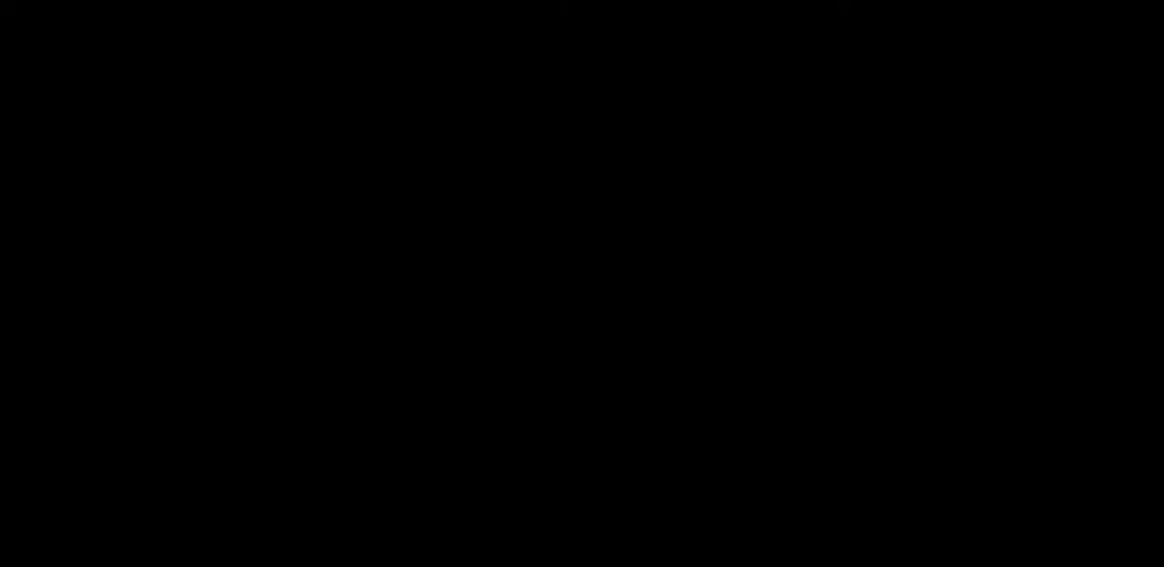